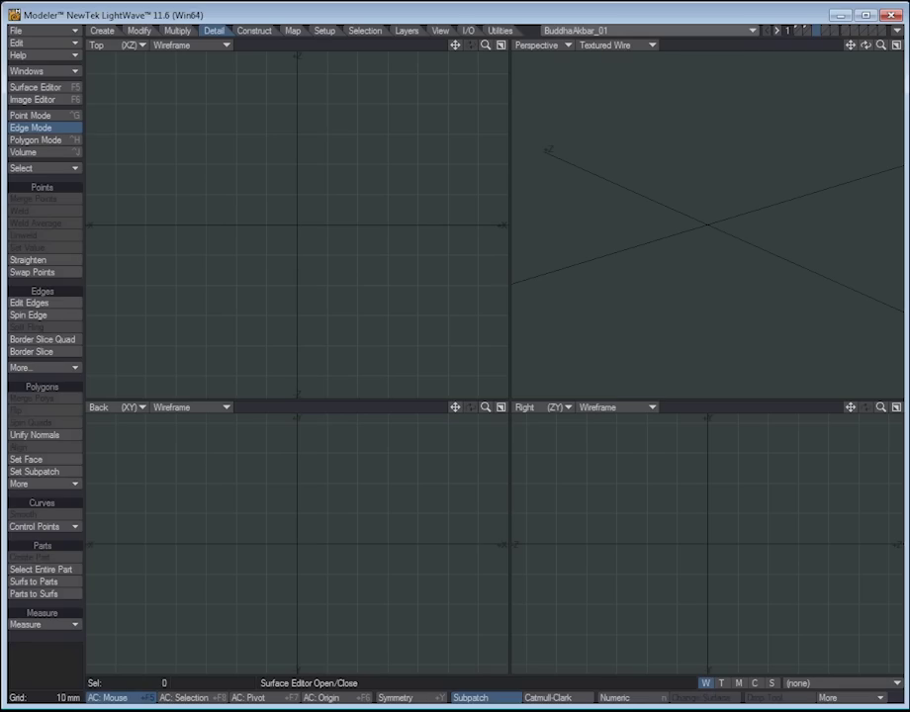
Step: View the reference photo of the gold Buddha-style statues, then clear it from the Modeler workspace
left_click_drag(0, 93, 437, 93)
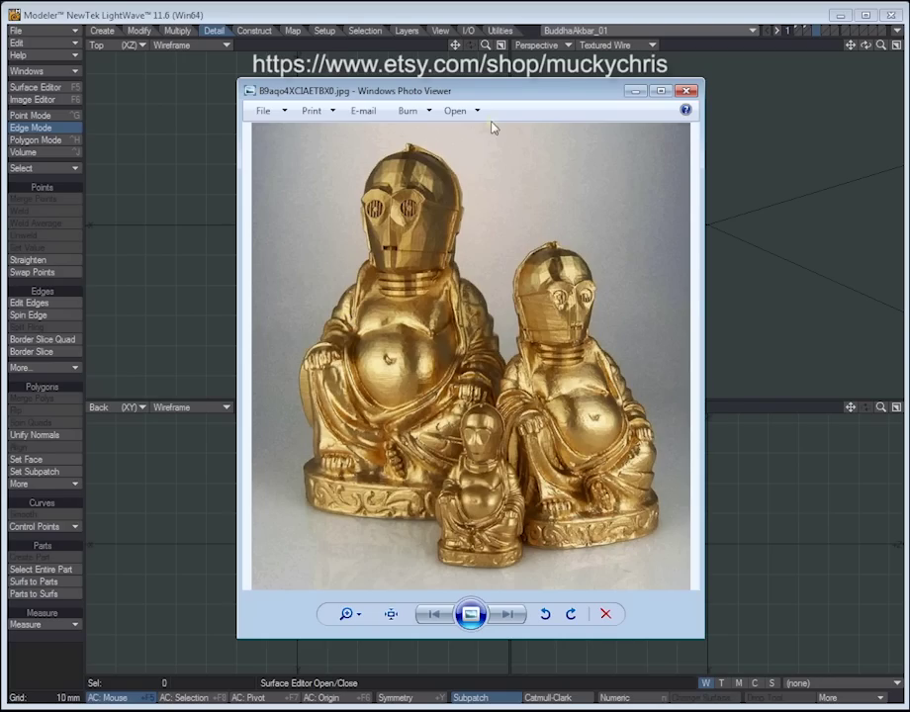
left_click_drag(478, 94, 541, 111)
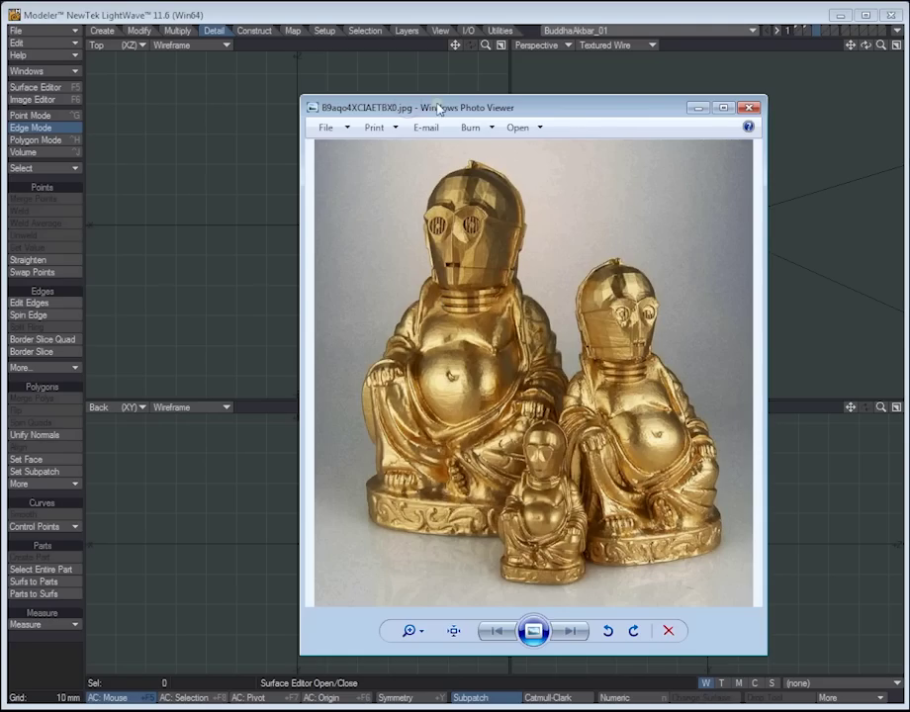
left_click_drag(435, 105, 909, 117)
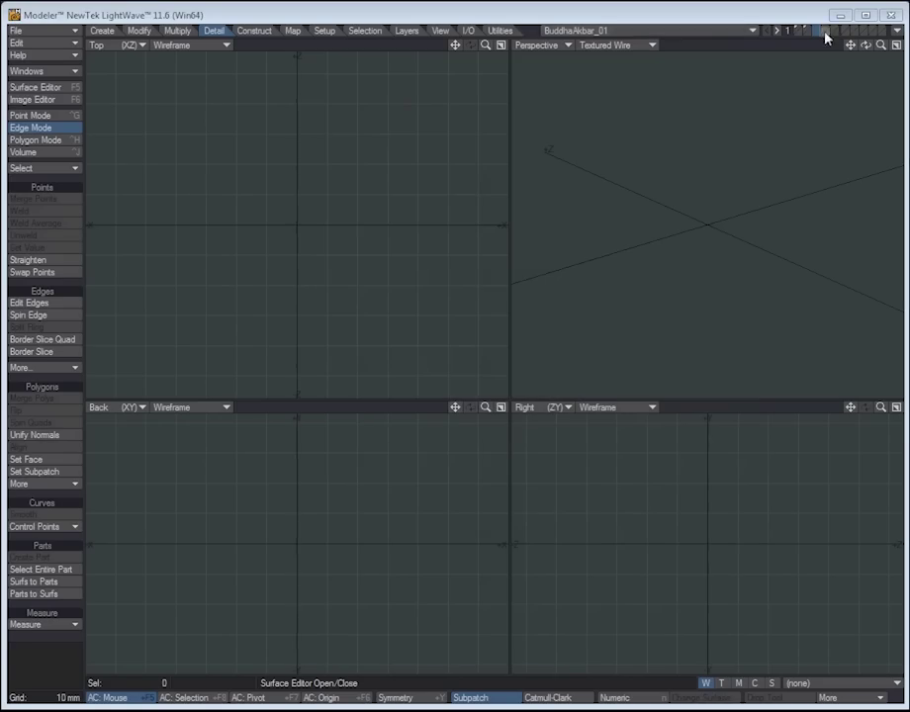
Step: Examine the Buddha statue mesh on the first layer in an enlarged, rotated perspective view
left_click(797, 30)
key("a")
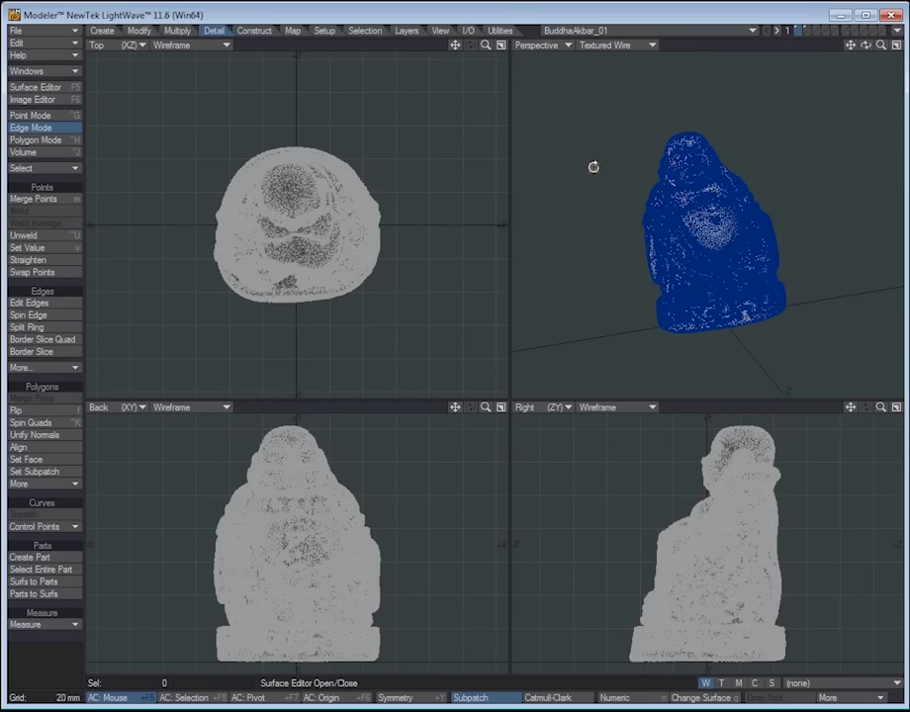
key("0")
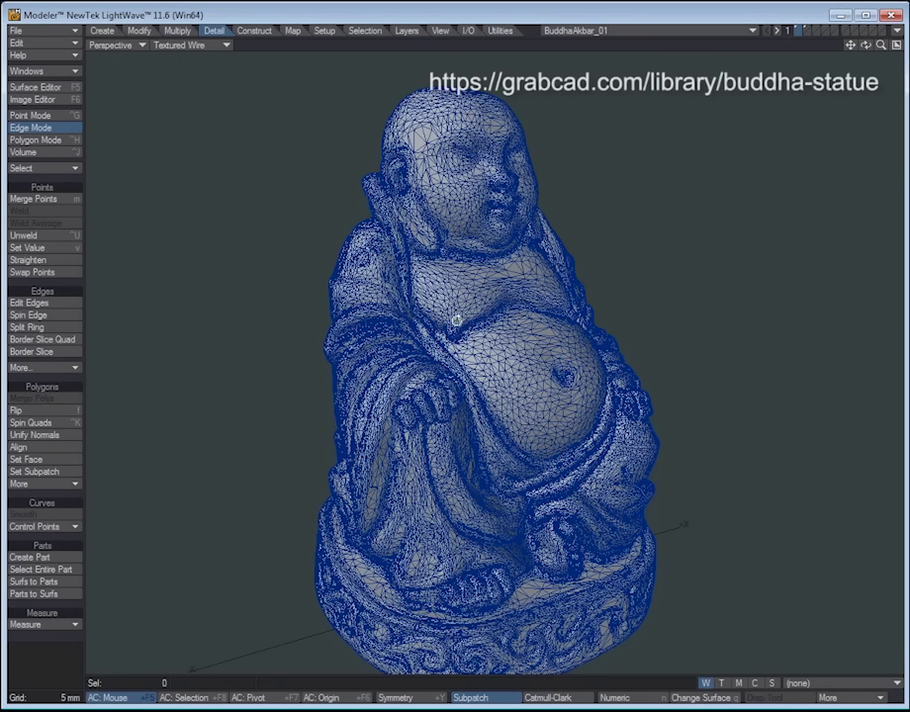
left_click_drag(465, 322, 729, 109, "alt")
Step: Examine the alien head mesh on the second layer from several angles and restore the four-view layout
left_click(812, 30)
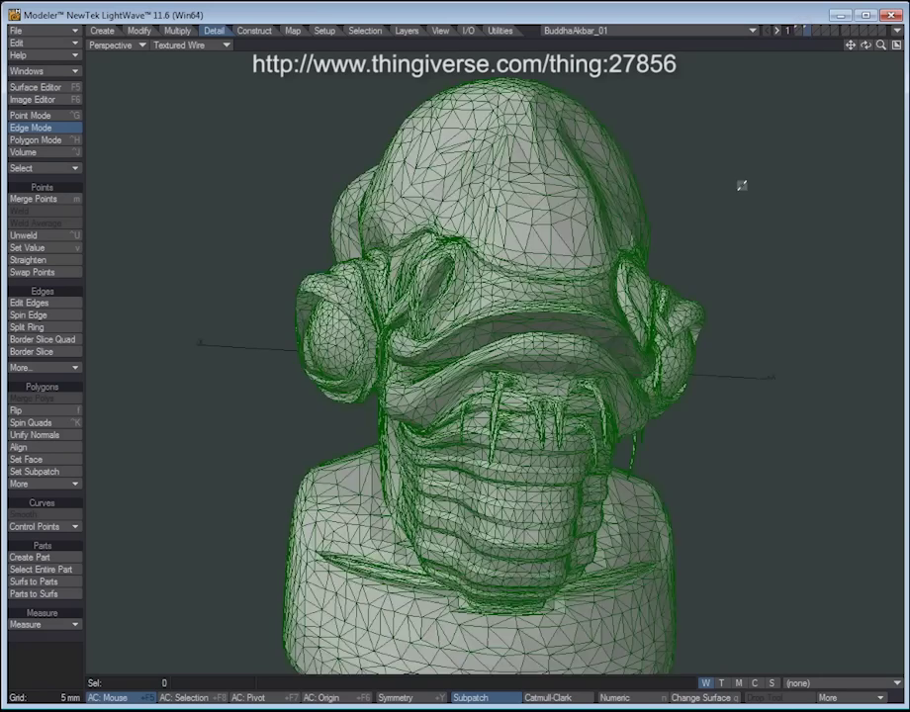
left_click_drag(742, 185, 559, 318, "alt")
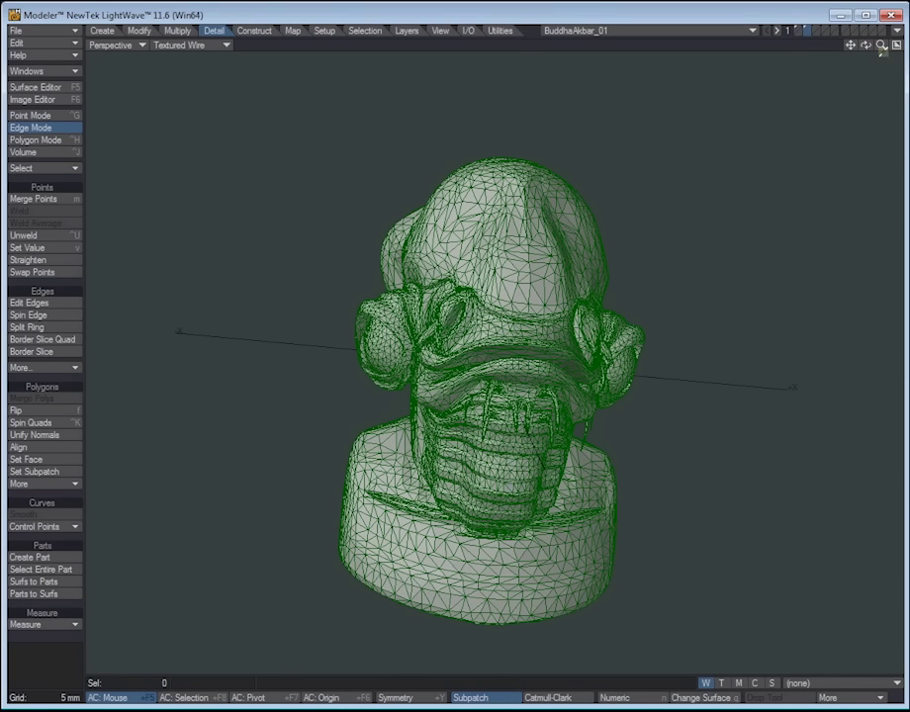
left_click(896, 44)
scroll(764, 160, "down", 2)
left_click_drag(789, 134, 613, 206, "alt")
scroll(675, 190, "up", 1)
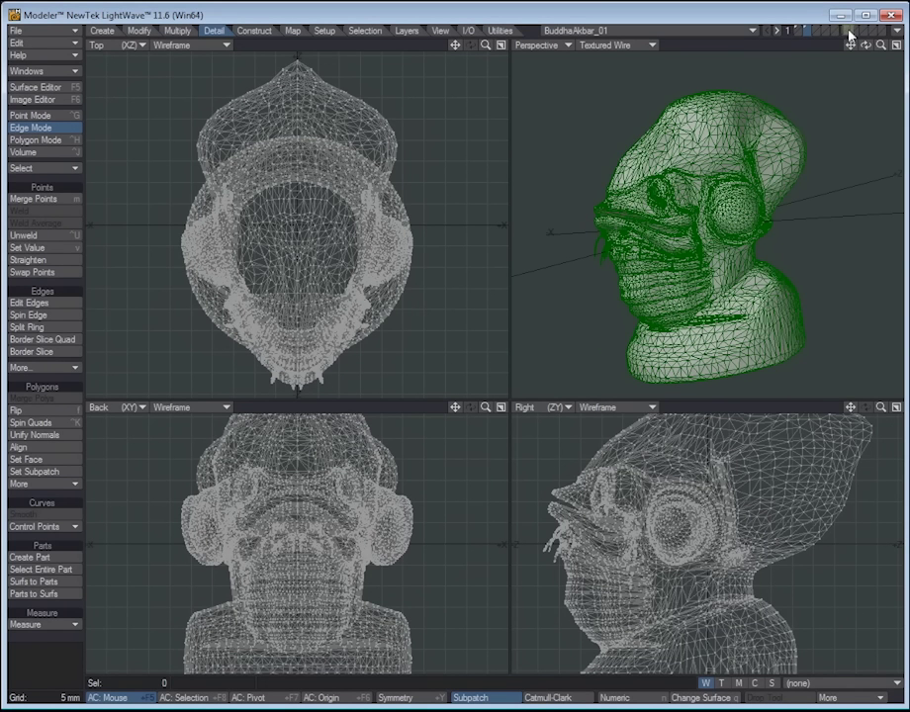
Step: Draw an elongated ball with the Ball tool on the empty sixth layer
left_click(847, 33)
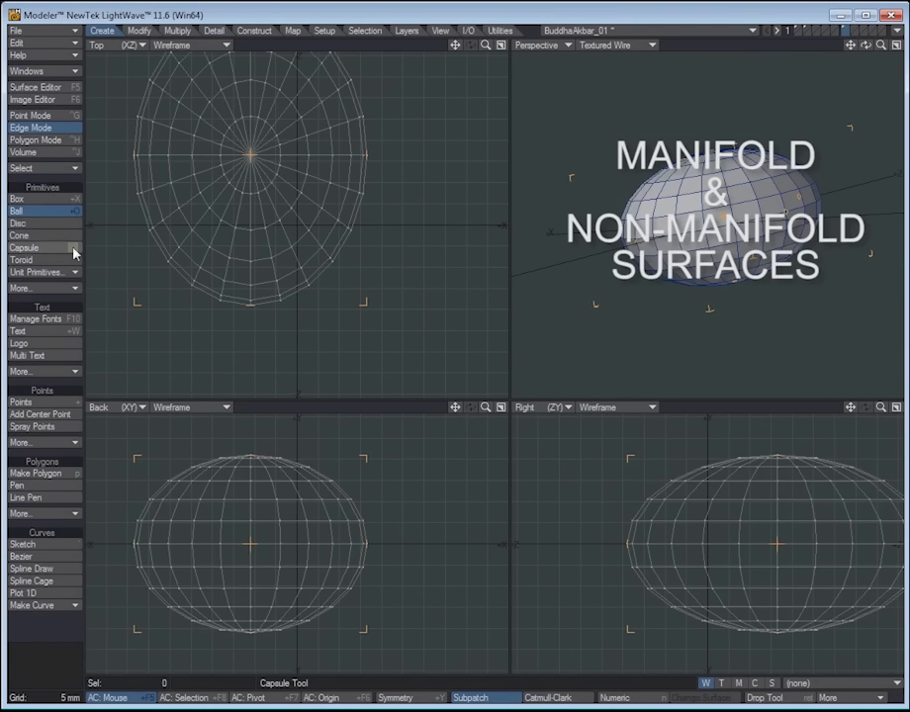
left_click(47, 211)
key("a")
left_click_drag(354, 245, 350, 227, "alt")
Step: Draw a tall box beside the ball and round it into a capsule-like block
left_click(50, 222)
left_click(44, 199)
left_click_drag(427, 316, 471, 366)
mouse_move(474, 539)
left_mouse_down()
mouse_move(471, 432)
mouse_move(479, 536)
mouse_move(489, 535)
left_mouse_up()
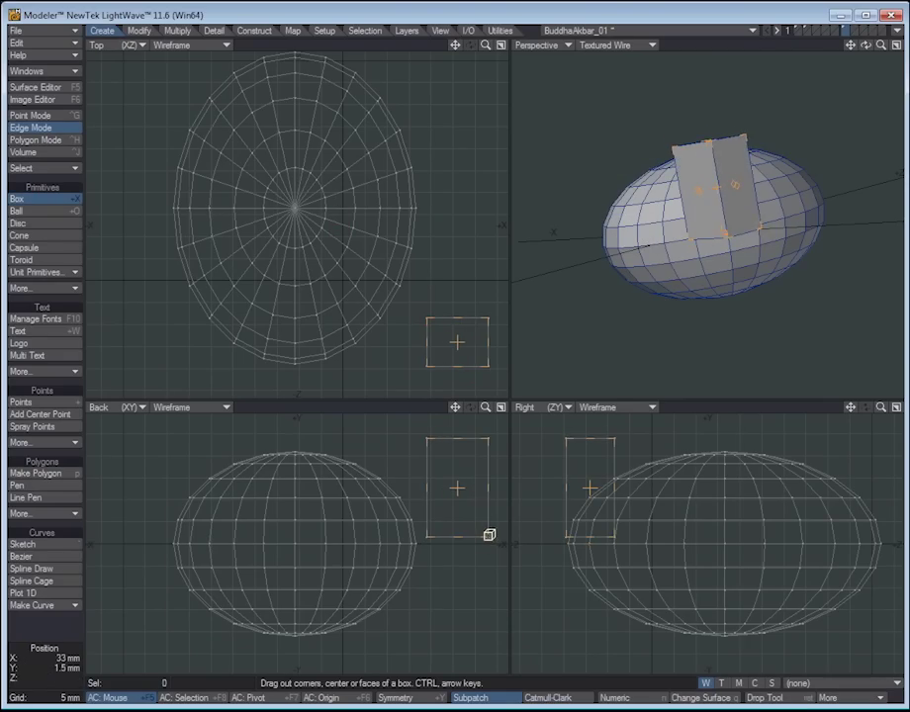
key("n")
left_click(695, 53)
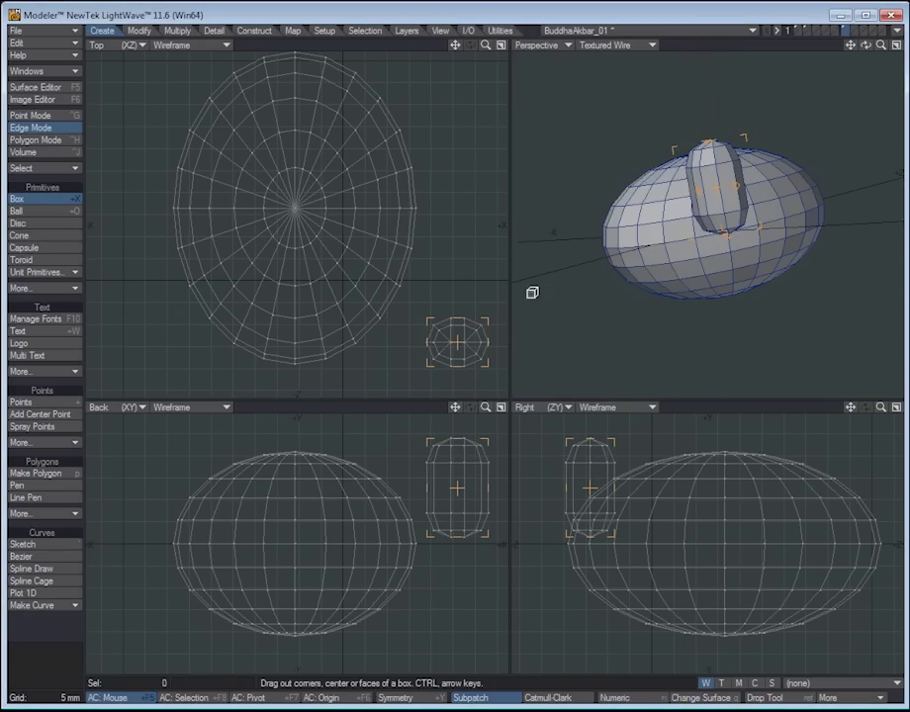
left_click_drag(663, 207, 742, 244, "alt")
left_click(42, 197)
Step: Try deleting a vertical strip of polygons from the front of the ball, and undo the deletion
key("ctrl+h")
mouse_move(705, 178)
left_mouse_down()
mouse_move(687, 236)
mouse_move(695, 207)
mouse_move(769, 216)
mouse_move(657, 202)
mouse_move(640, 264)
mouse_move(574, 198)
mouse_move(661, 264)
mouse_move(666, 193)
mouse_move(706, 183)
mouse_move(677, 198)
mouse_move(737, 252)
mouse_move(662, 235)
mouse_move(715, 167)
left_mouse_up()
left_click(706, 234)
key("l")
key("Delete")
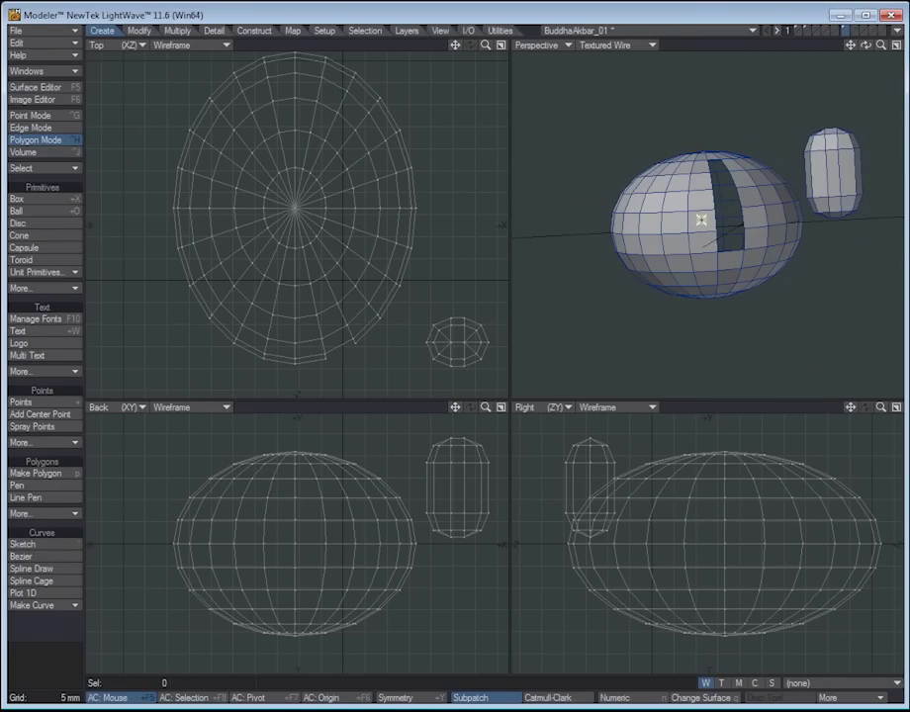
key("ctrl+z")
Step: Delete a vertical strip of four polygons on the ball's upper front to open a hole
left_click(40, 636)
left_click_drag(683, 126, 604, 187, "alt")
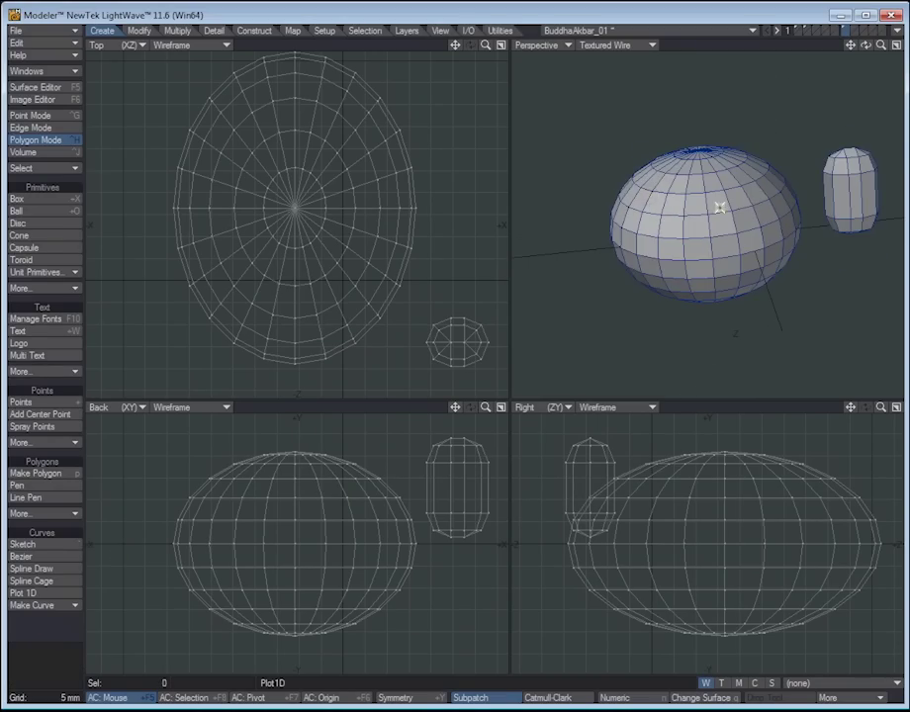
mouse_move(708, 183)
left_mouse_down()
mouse_move(723, 246)
mouse_move(593, 188)
left_mouse_up()
key("Delete")
Step: Use the edge statistics to select all edges that belong to only 1 polygon
left_click(45, 128)
key("w")
left_click_drag(580, 228, 361, 161)
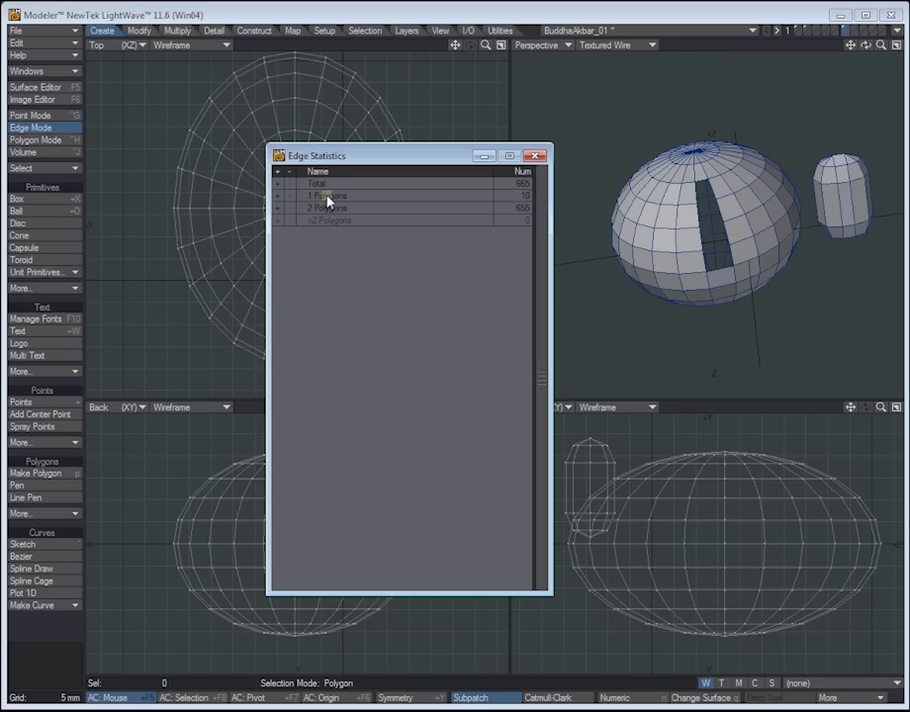
left_click(279, 197)
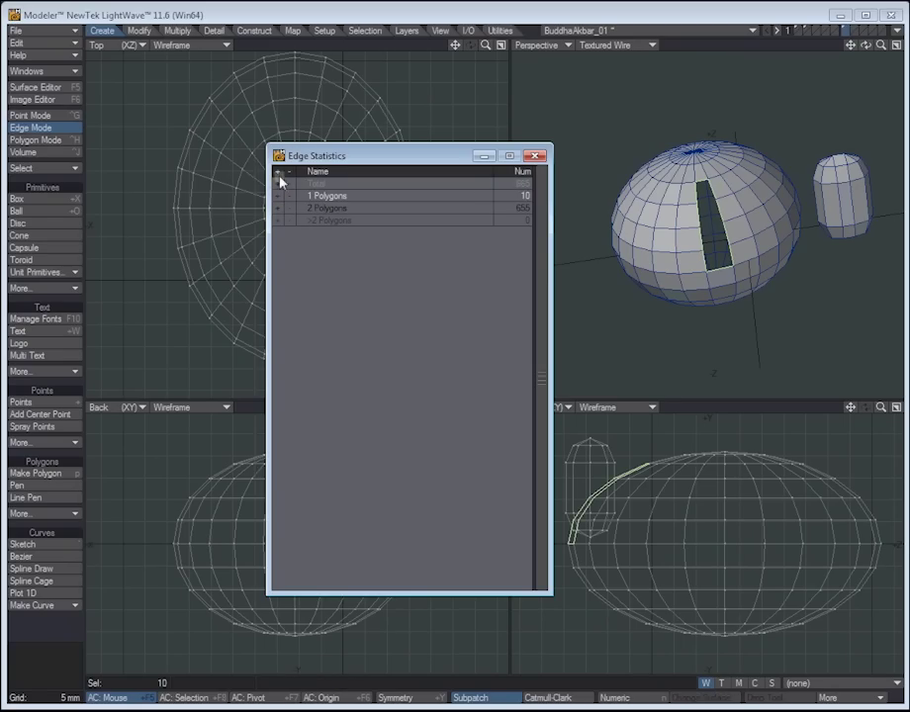
left_click(534, 156)
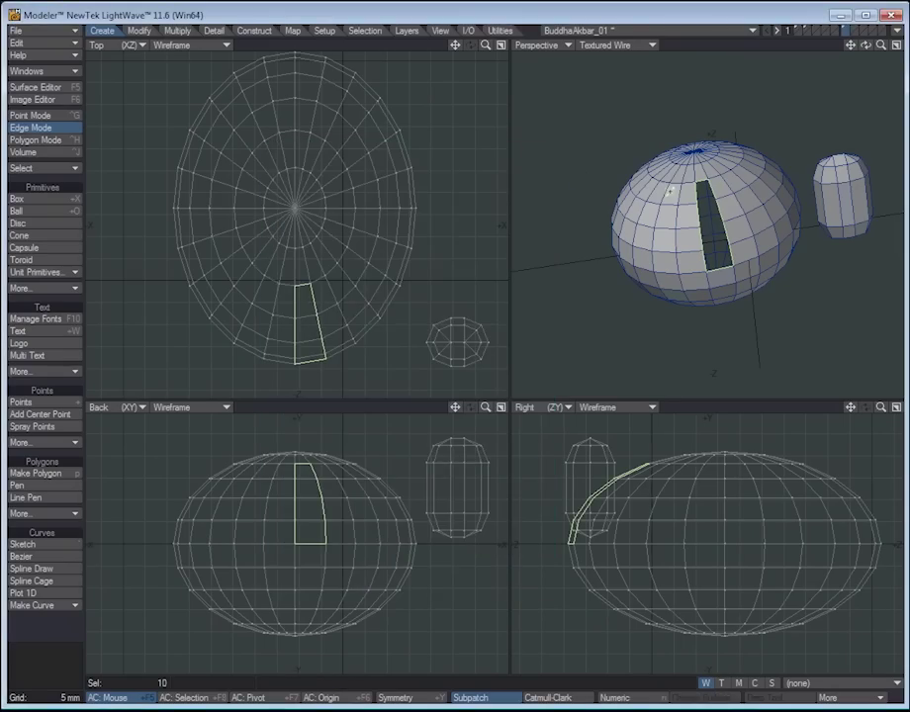
Step: Examine the selected edges around the ball's hole up close and deselect them
key("shift+a")
left_click_drag(646, 207, 742, 210, "alt")
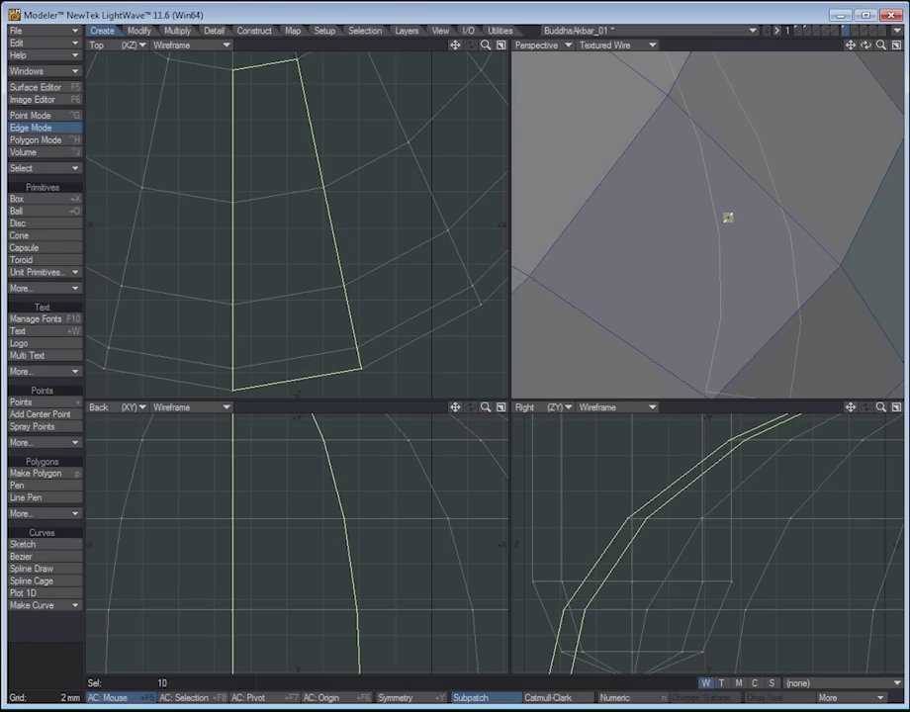
scroll(728, 217, "up", 3)
left_click_drag(728, 217, 559, 273, "alt")
scroll(561, 274, "down", 2)
scroll(560, 274, "down", 6)
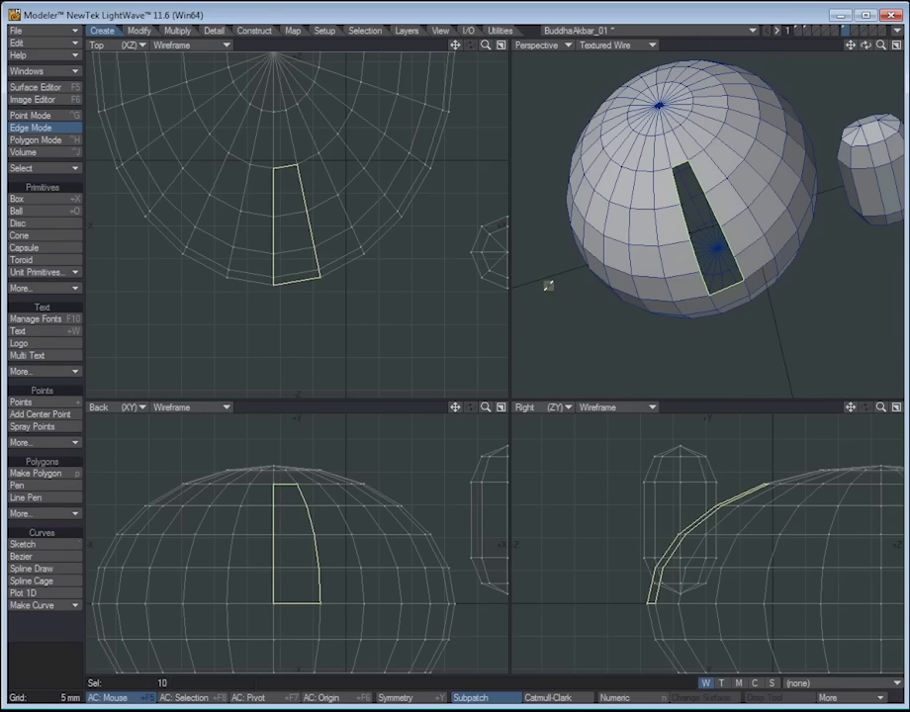
left_click_drag(650, 267, 654, 224, "alt")
left_click(52, 646)
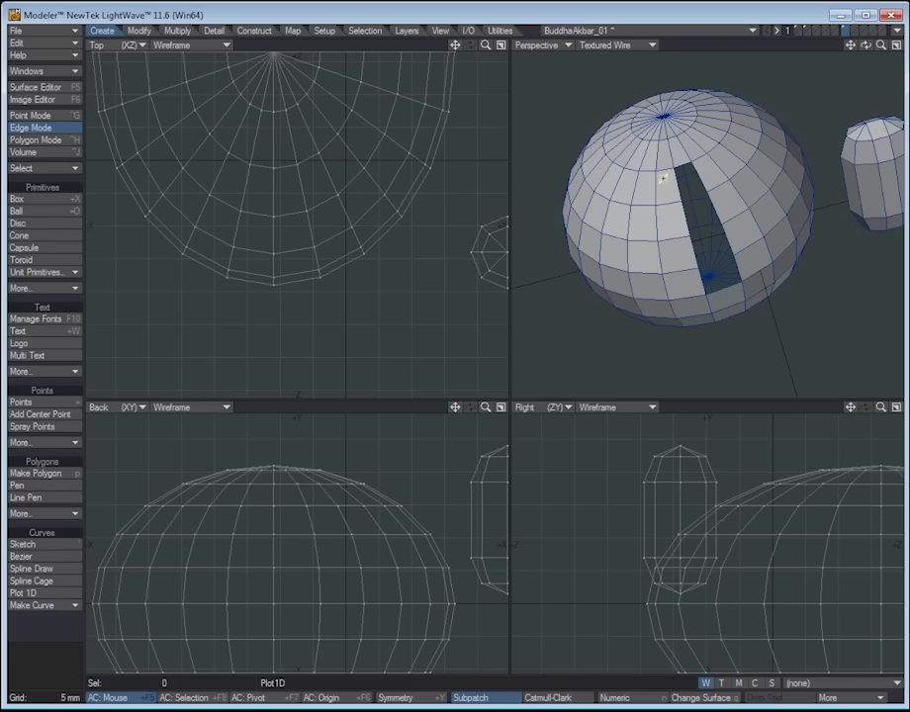
Step: Close the ball's hole with a polygon made from its ten border points and triple the whole mesh
key("space")
key("space")
left_click(677, 168)
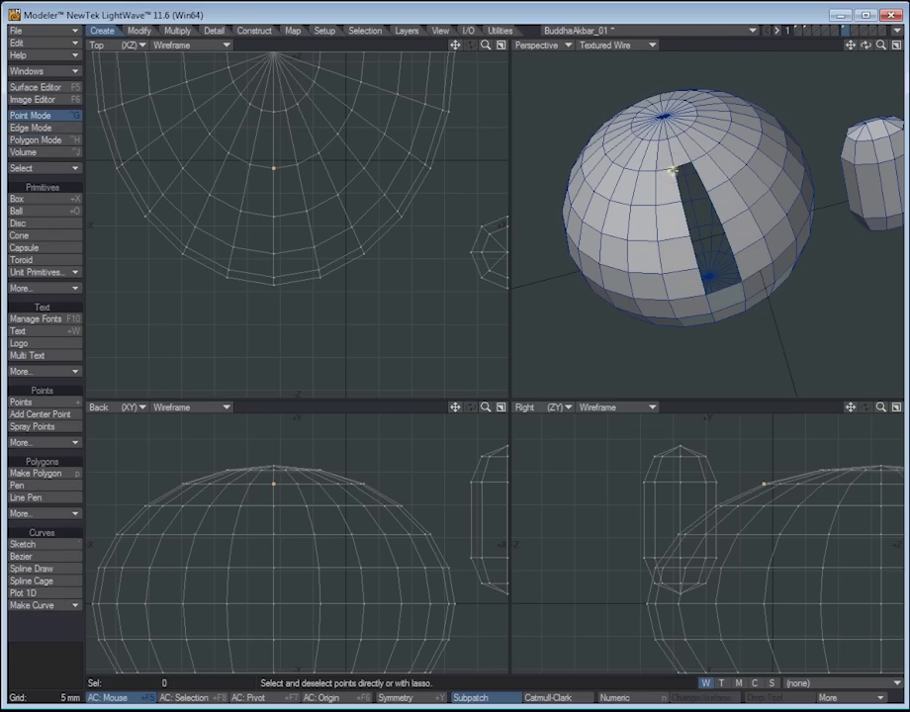
left_click(706, 191)
left_click(713, 205)
mouse_move(715, 204)
left_mouse_down()
mouse_move(740, 282)
mouse_move(697, 269)
mouse_move(676, 192)
left_mouse_up()
key("a")
key("shift+a")
mouse_move(781, 527)
right_mouse_down()
mouse_move(706, 672)
mouse_move(786, 525)
right_mouse_up()
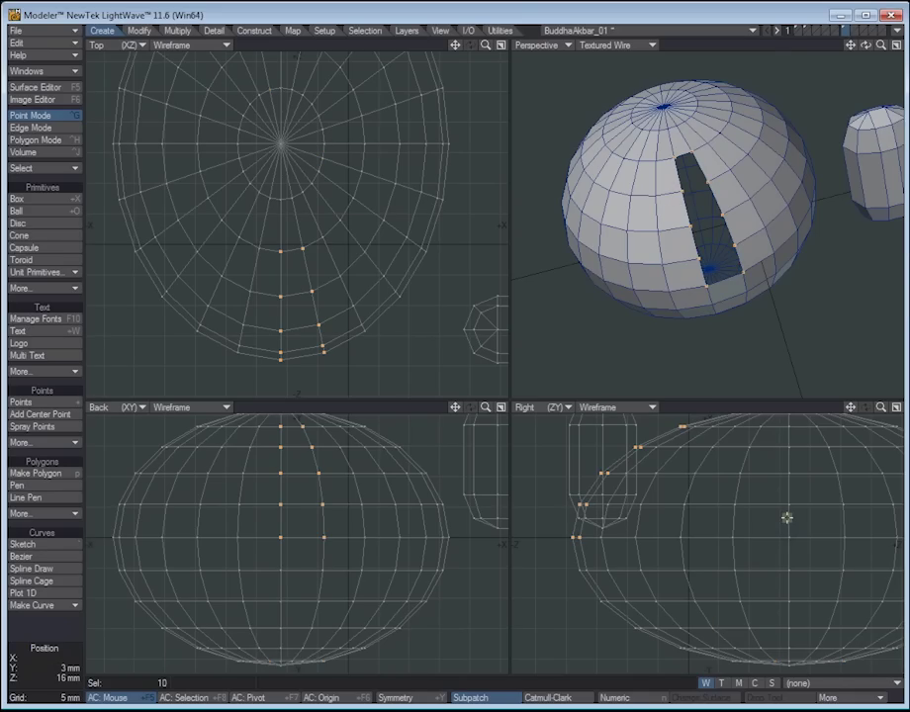
key("p")
key("shift+t")
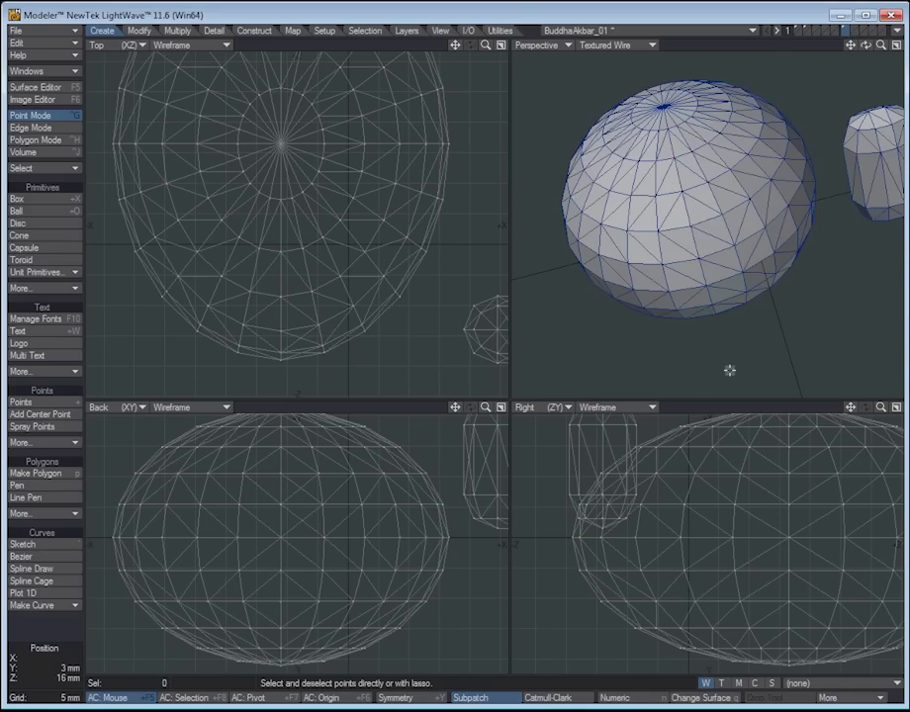
Step: Check the tripled mesh in the edge statistics by selecting and deselecting the edges shared by 2 polygons
left_click_drag(646, 193, 681, 205, "alt")
left_click(45, 130)
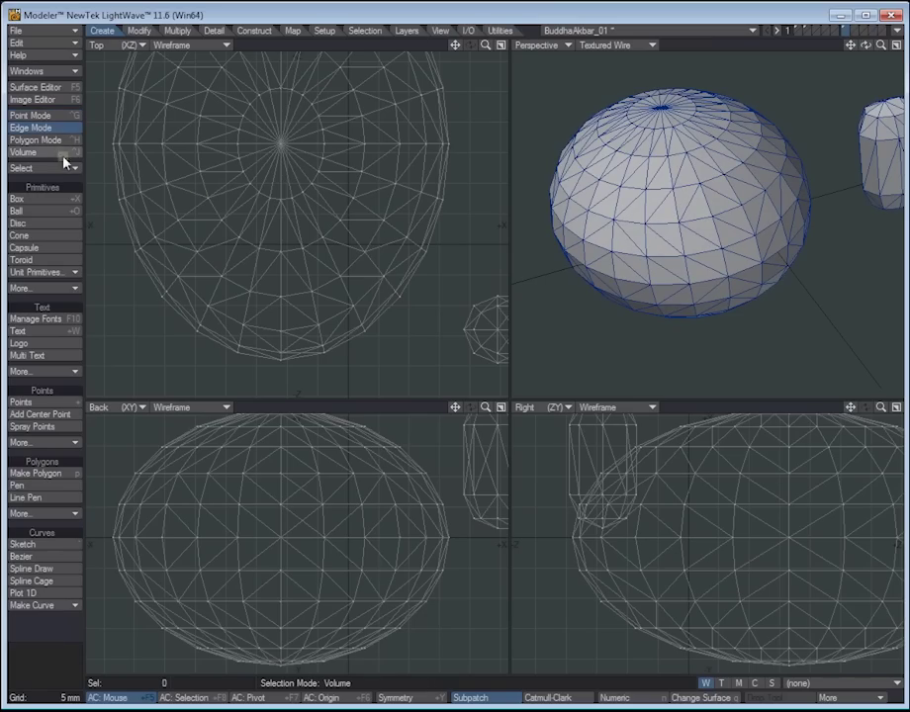
key("w")
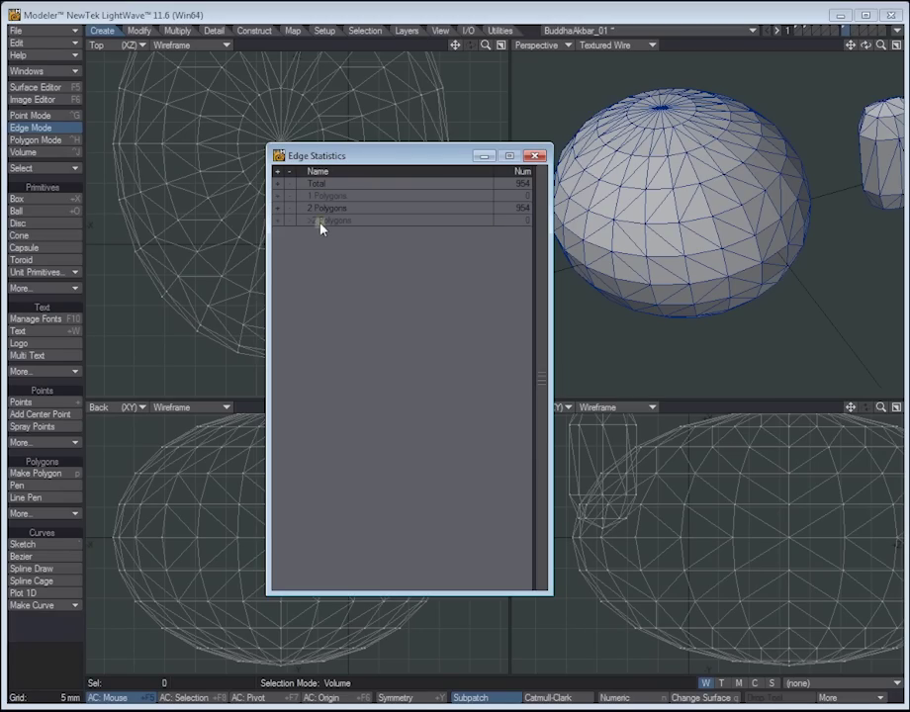
left_click(279, 208)
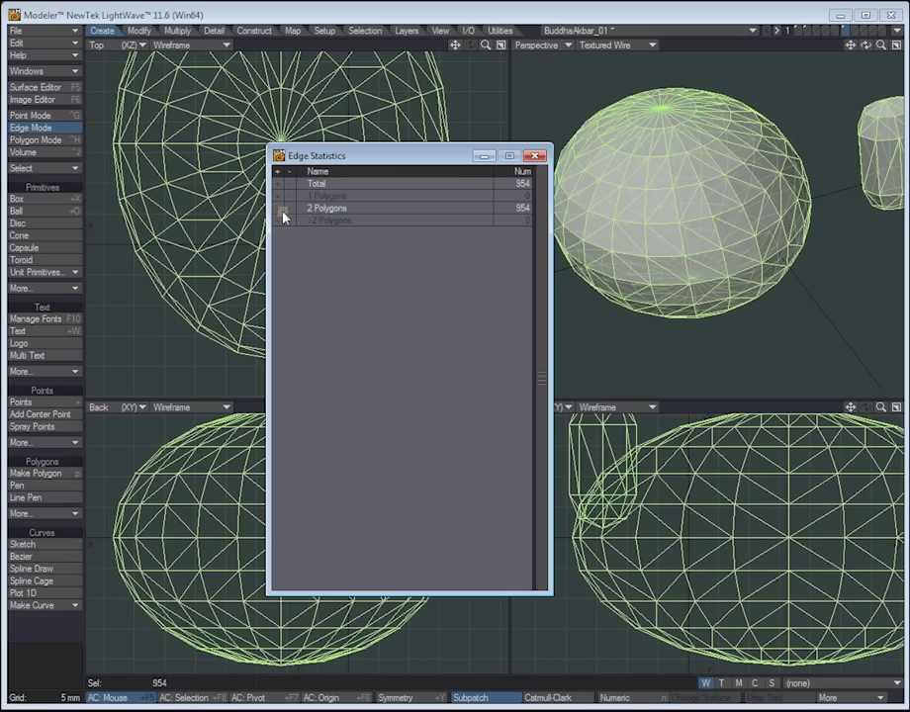
left_click(290, 208)
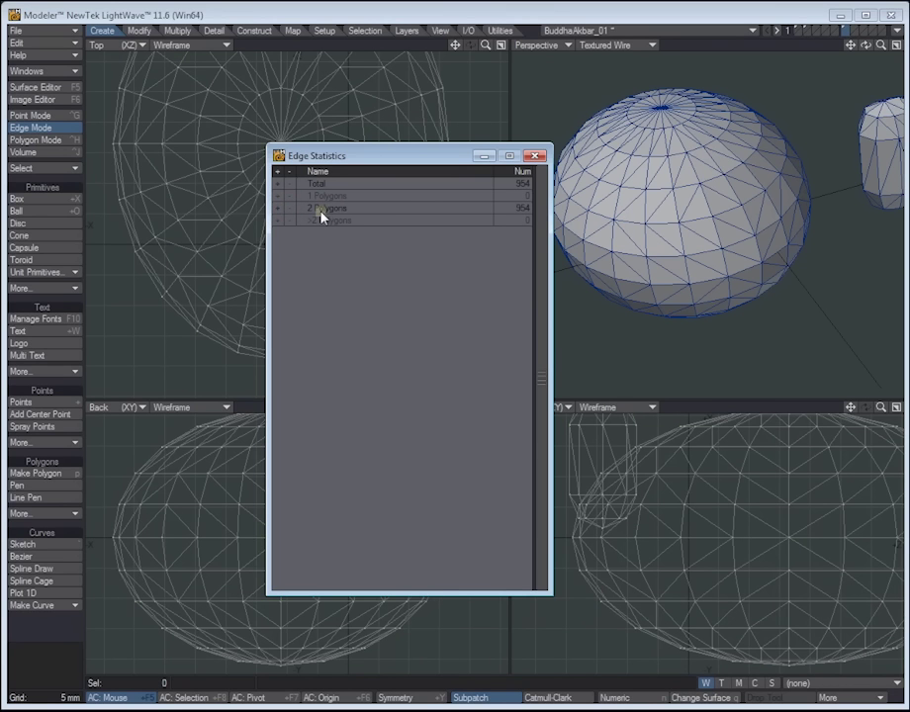
Step: Inspect the closed ball surface, close the edge statistics and fit both objects in view
left_click(685, 206)
left_click(692, 200)
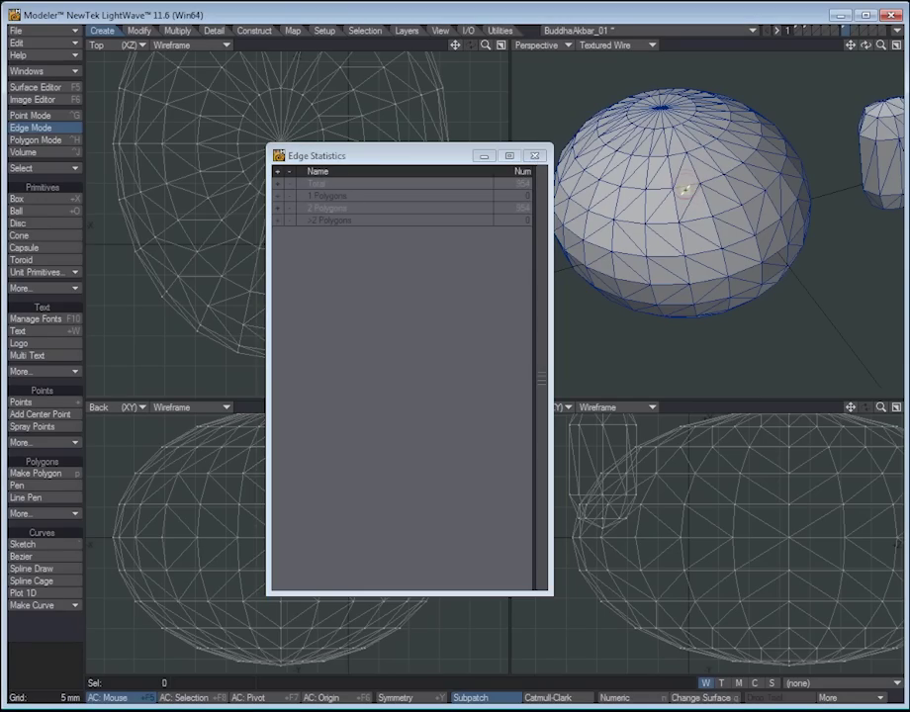
left_click(681, 176)
left_click_drag(671, 173, 665, 207, "alt")
left_click(690, 157)
left_click_drag(696, 158, 658, 214, "alt")
left_click(532, 155)
key("a")
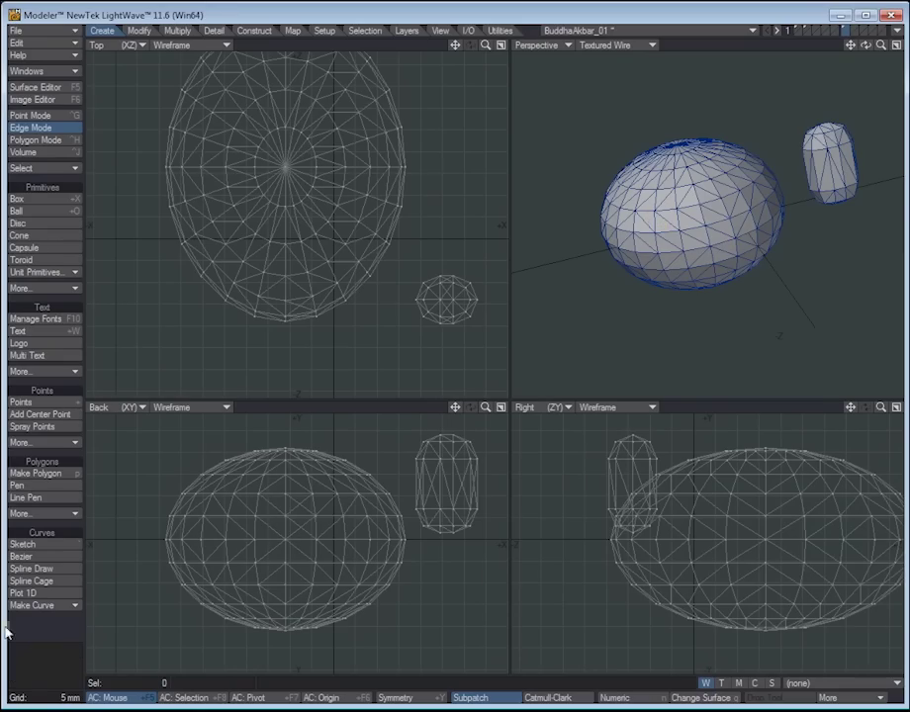
Step: Select the entire capsule-like block, enlarge it and move it so that it overlaps the ball's side
key("ctrl+h")
left_click(452, 476)
key("bracketright")
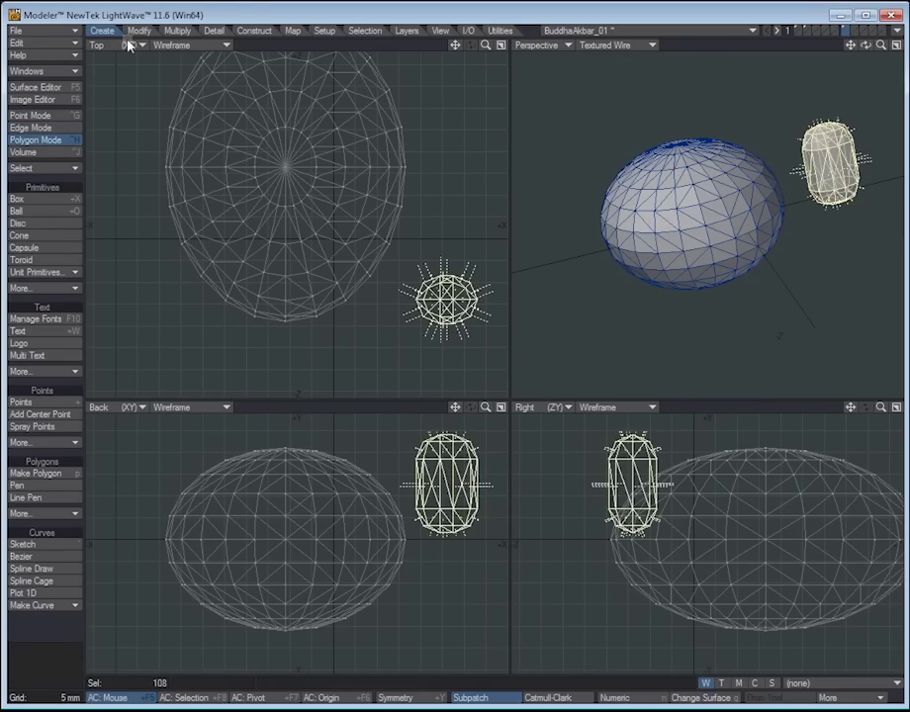
left_click(142, 30)
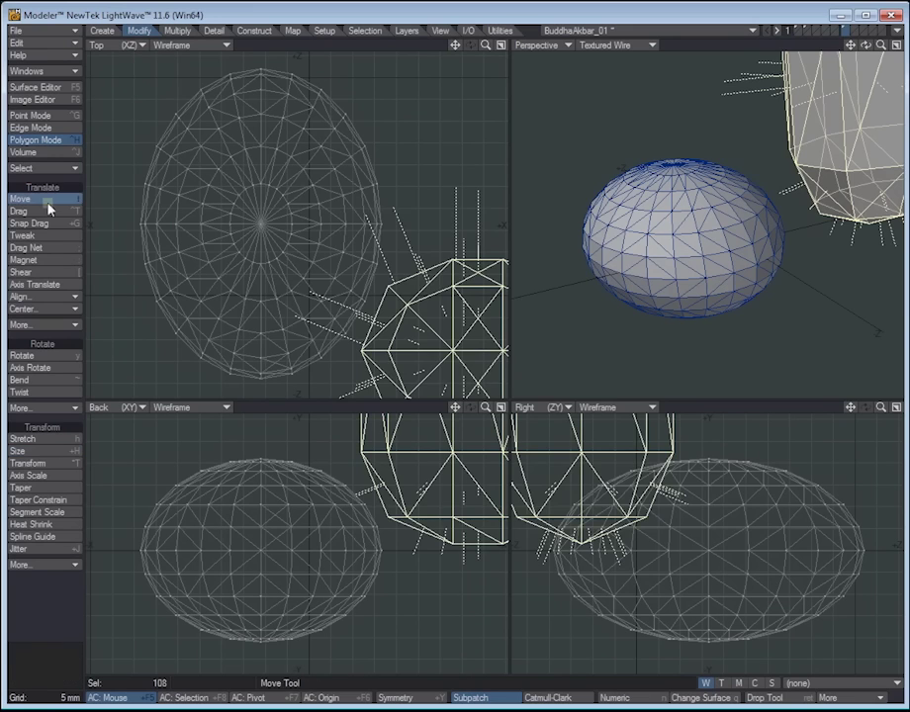
left_click_drag(455, 356, 411, 240)
left_click_drag(425, 465, 427, 652)
key("a")
mouse_move(711, 217)
left_mouse_down("alt")
mouse_move(721, 142)
mouse_move(752, 213)
mouse_move(719, 205)
left_mouse_up("alt")
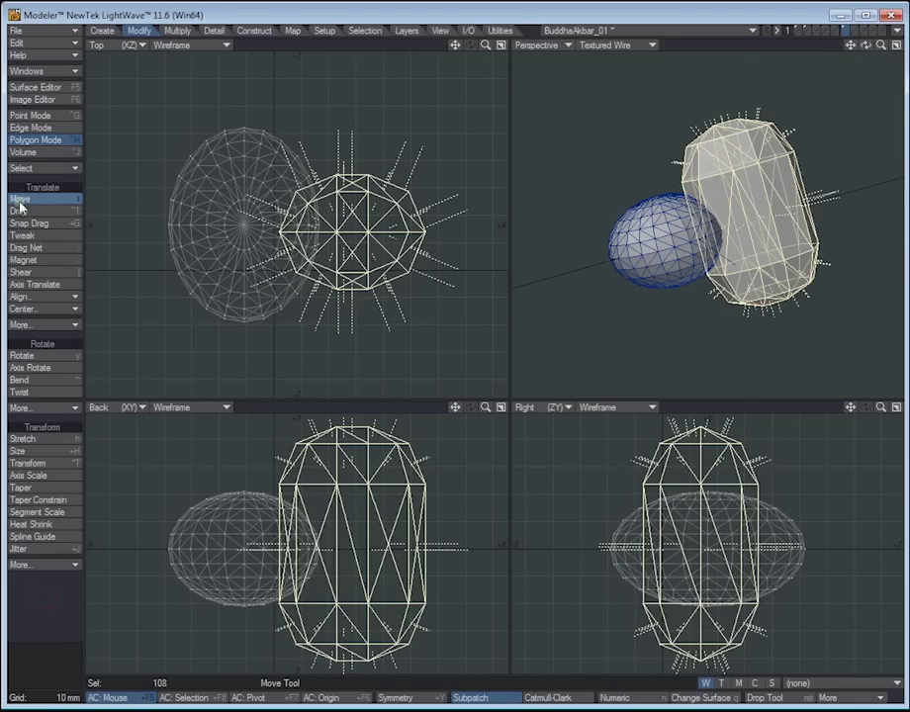
left_click(50, 665)
left_click(51, 665)
Step: Cut the whole capsule-like block out of the ball's layer and paste it into the empty seventh layer
left_click_drag(781, 201, 716, 270, "alt")
left_click(732, 203)
key("bracketright")
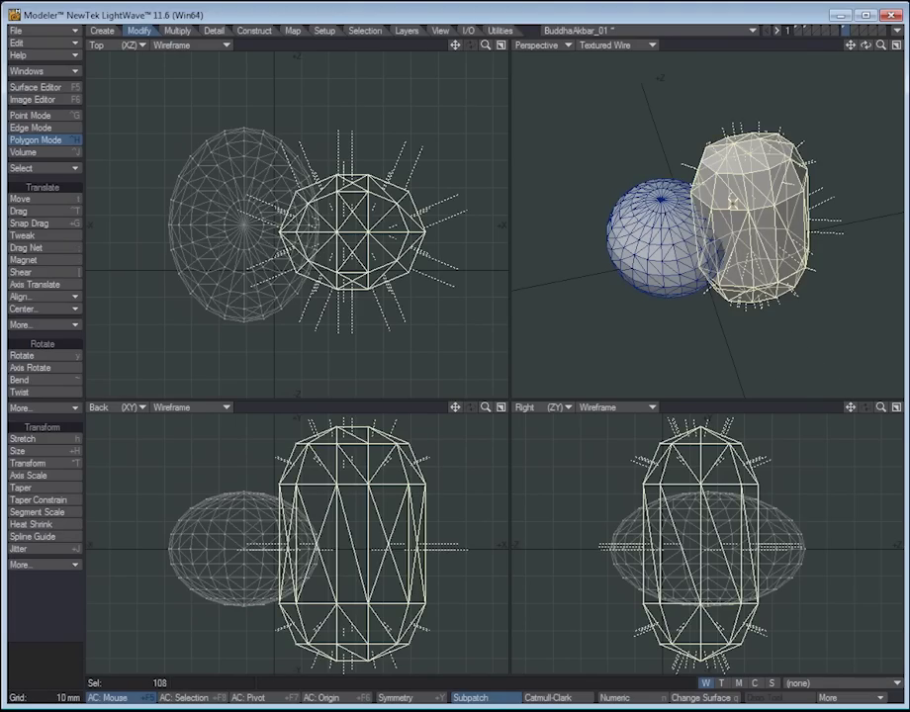
key("Delete")
left_click(854, 30)
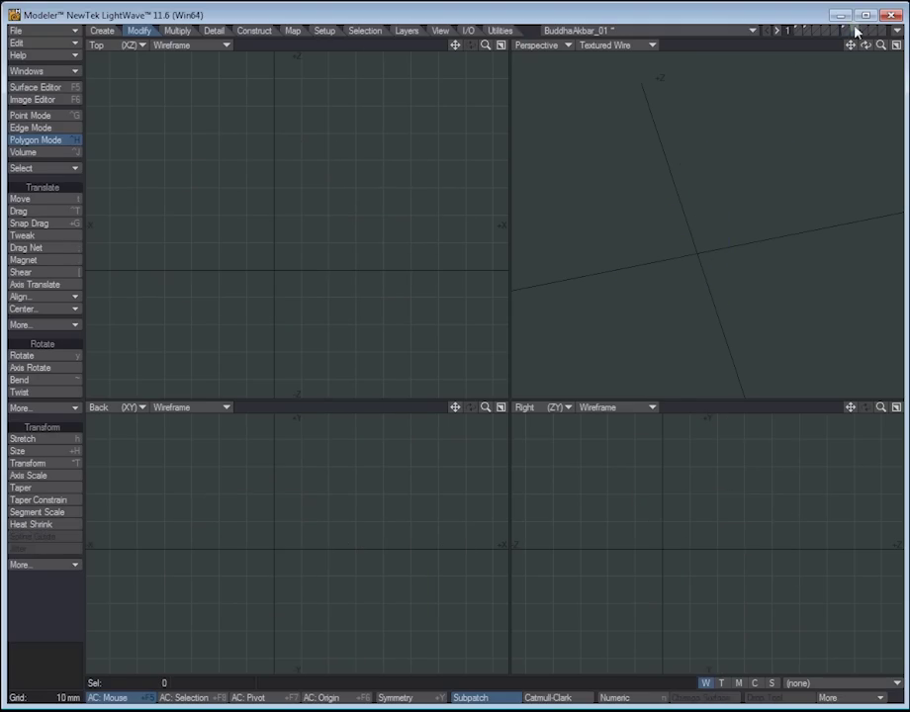
left_click(855, 30)
Step: Put the ball's sixth layer in the foreground and the block's seventh layer in the background
left_click(860, 30)
left_click(855, 30)
left_click(852, 32)
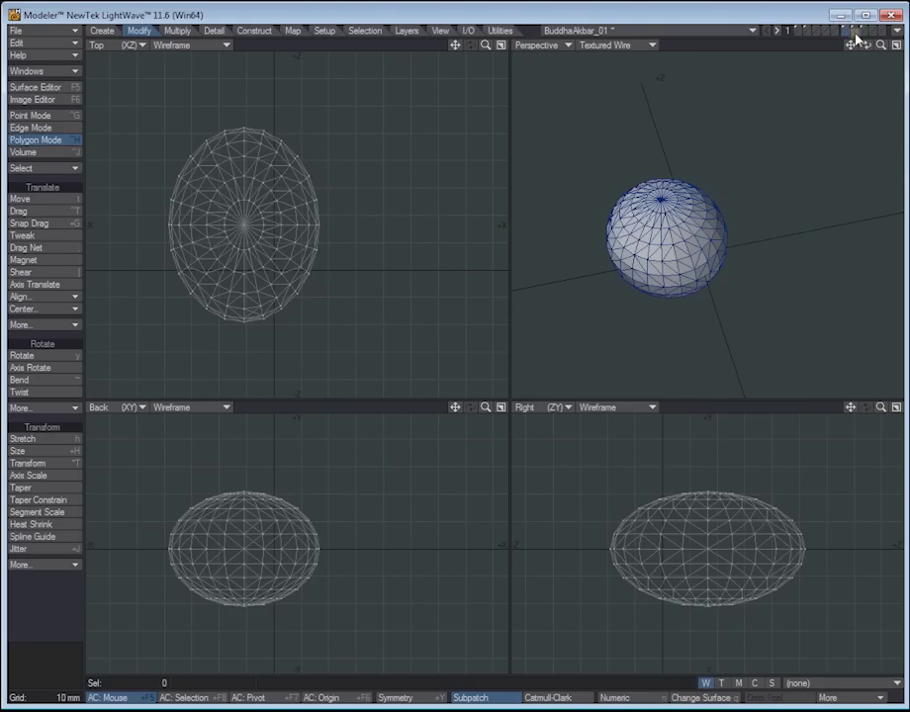
left_click(855, 38)
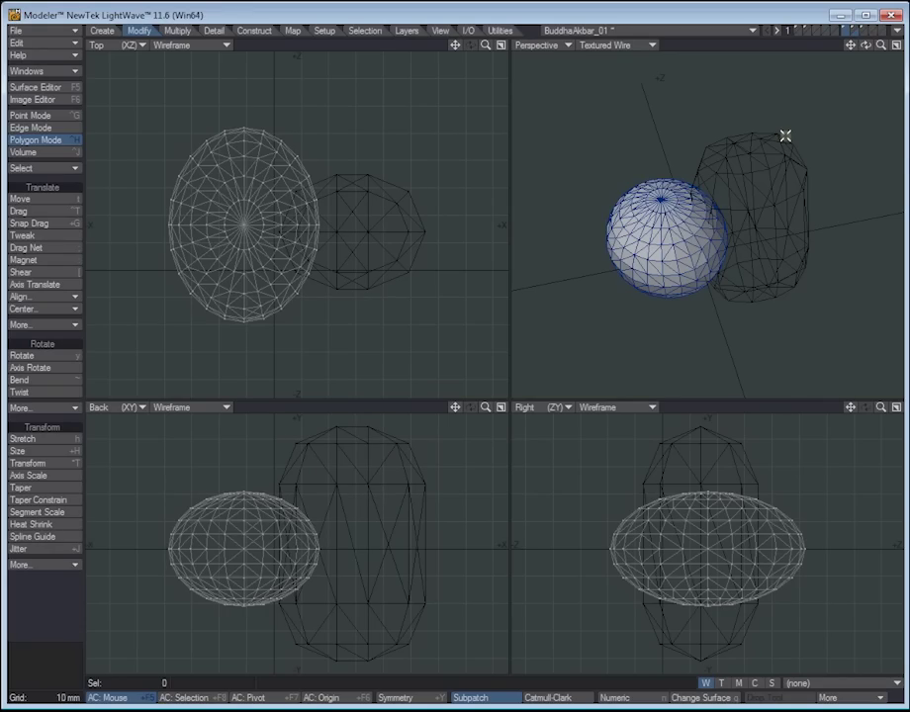
Step: Subtract the capsule-like block from the ball and merge the points of both carved pieces
left_click_drag(760, 205, 726, 234, "alt")
key("z")
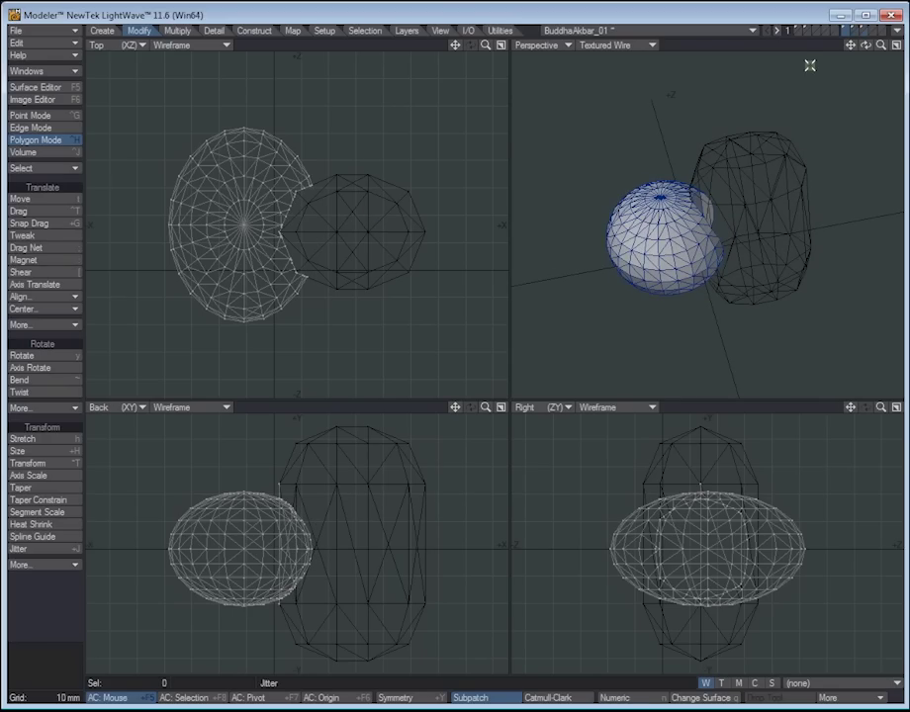
key("m")
key("Return")
left_click(857, 33)
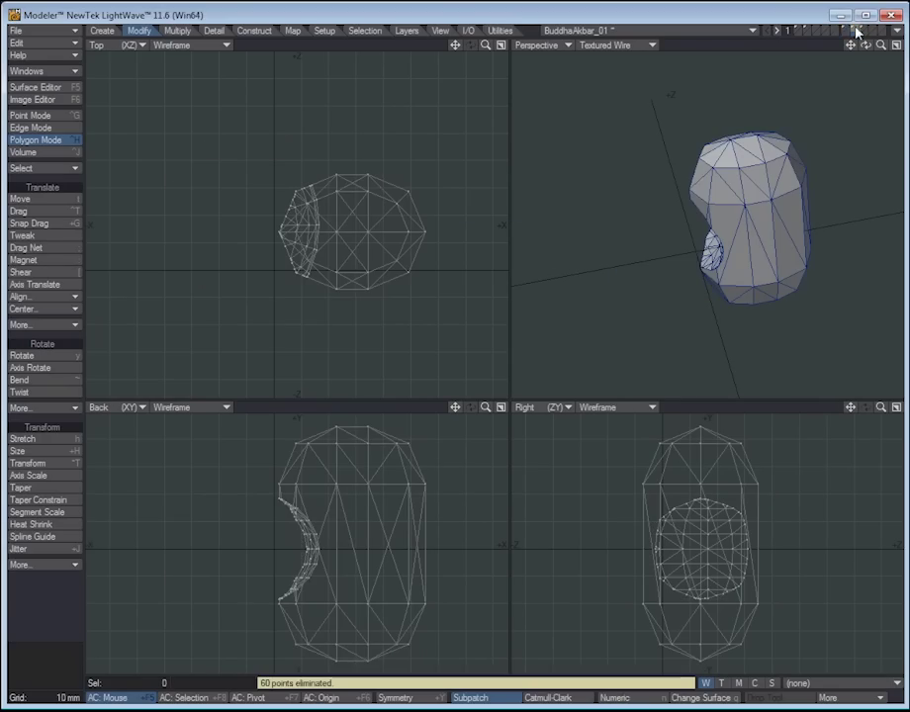
key("m")
key("Return")
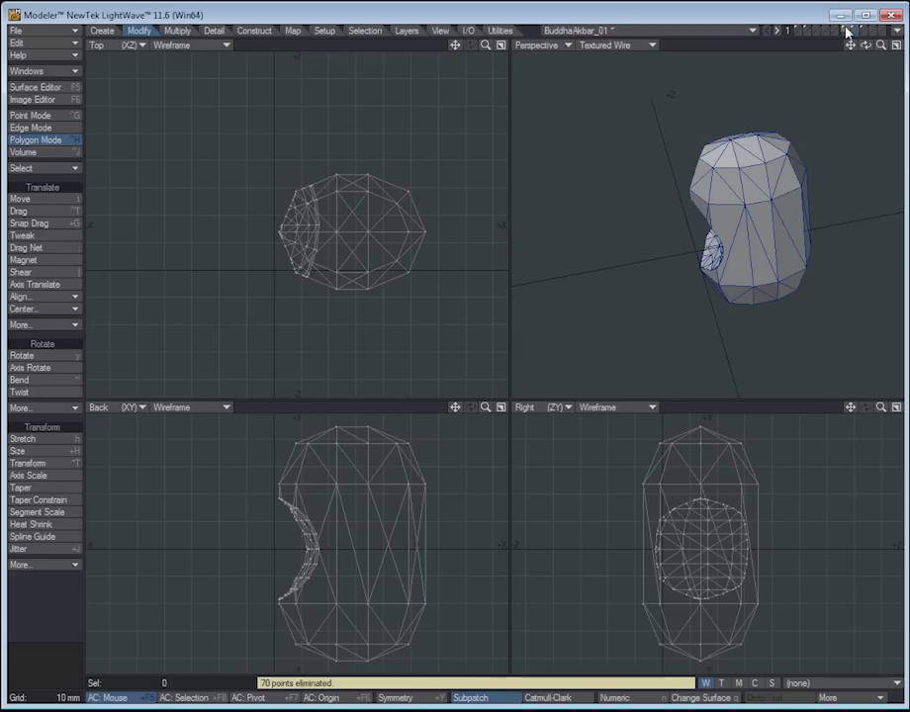
Step: Show both carved pieces together, select the whole block and try to move it away from the ball
left_click(849, 36, "shift")
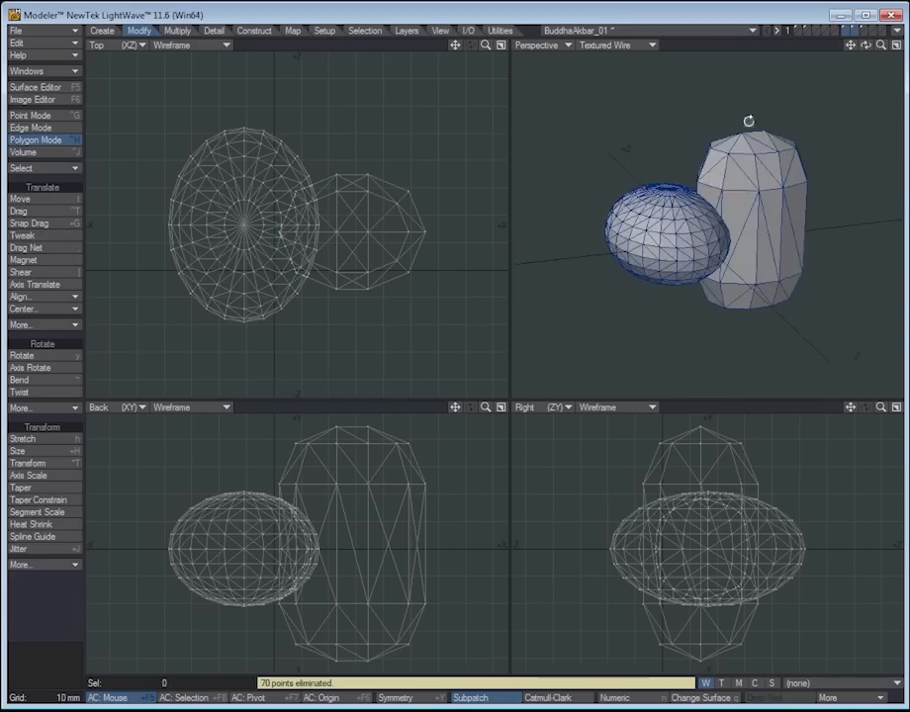
left_click(742, 201)
key("]")
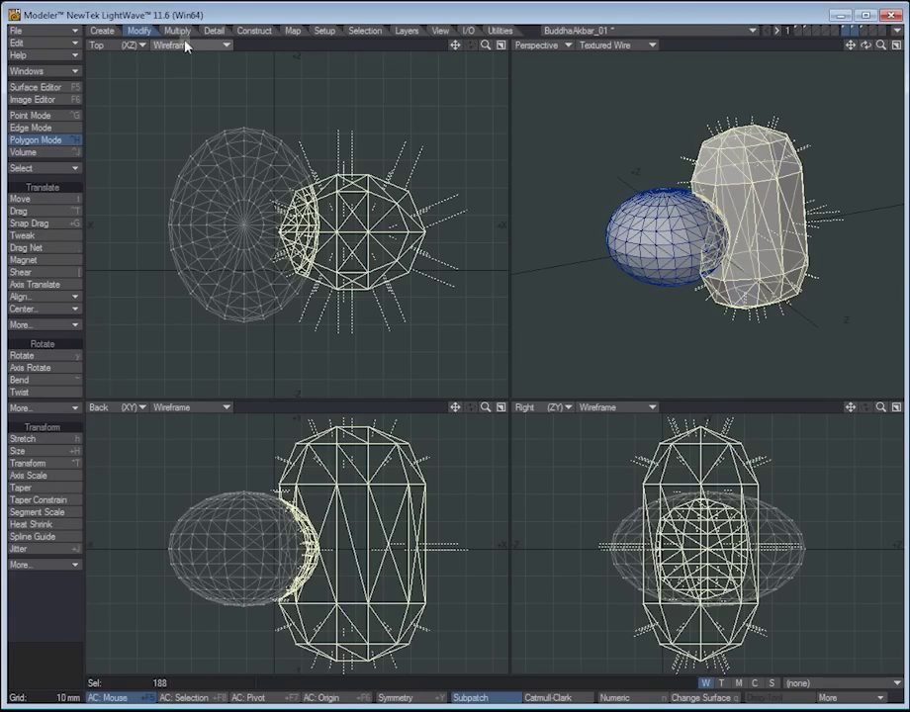
key("t")
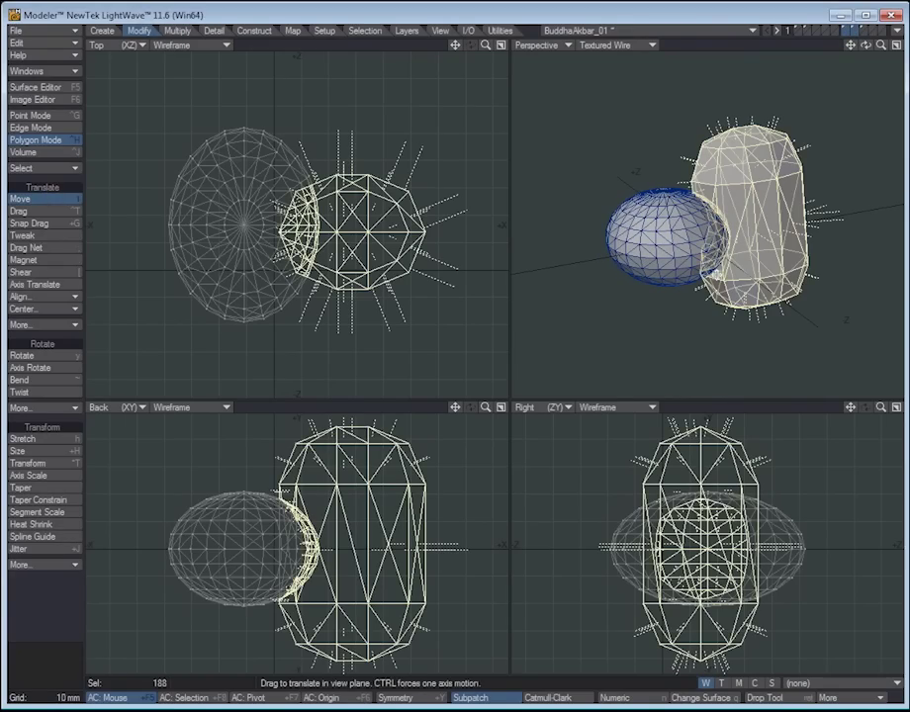
left_click_drag(711, 275, 896, 297, "ctrl")
key("ctrl+z")
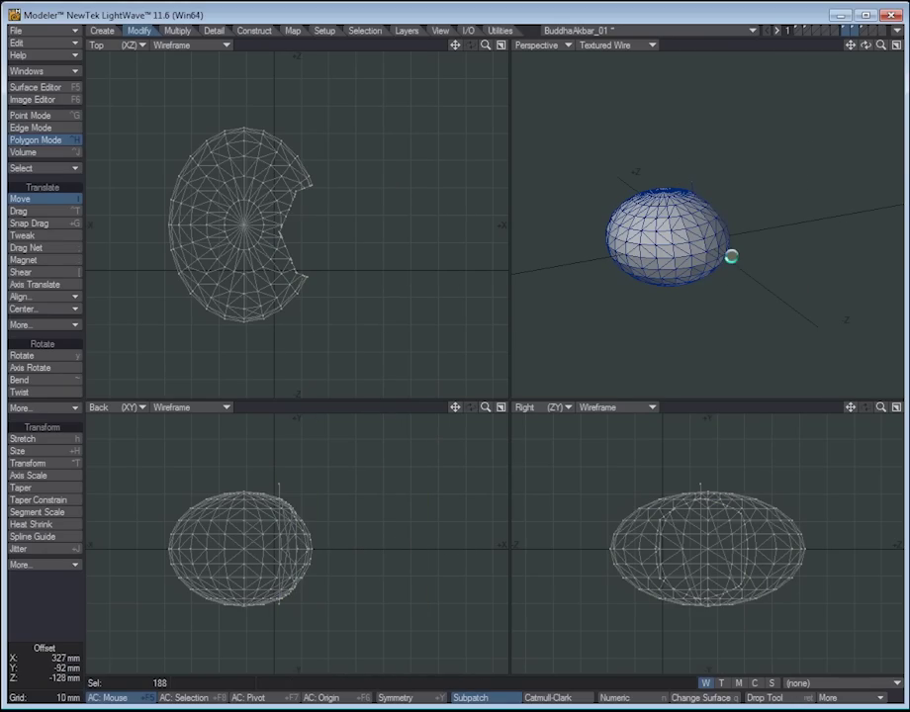
Step: Move the selected carved block sideways off the ball and examine the matching cut surfaces
key("a")
key("ctrl+z")
key("a")
key("shift+a")
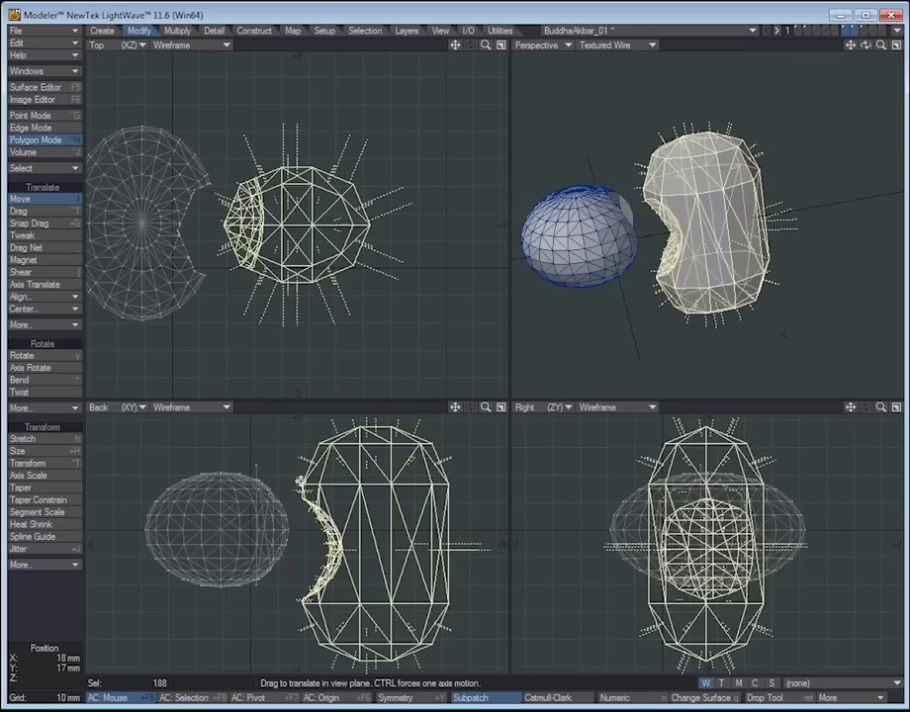
left_click_drag(778, 251, 761, 222, "alt")
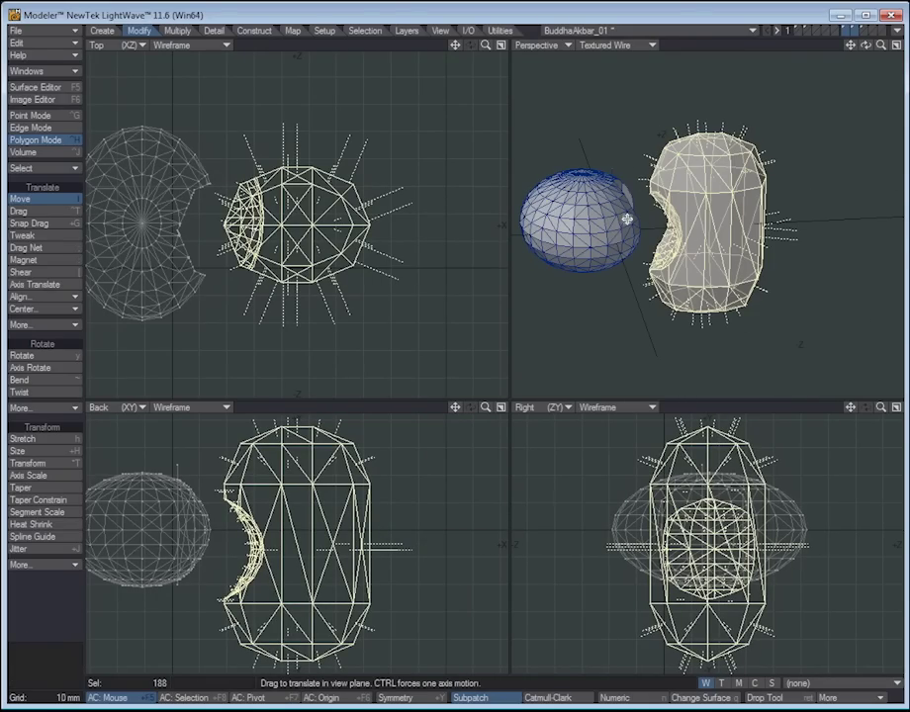
left_click_drag(620, 234, 722, 206, "alt")
Step: Undo the moves that separated the carved block from the ball
left_click(849, 32)
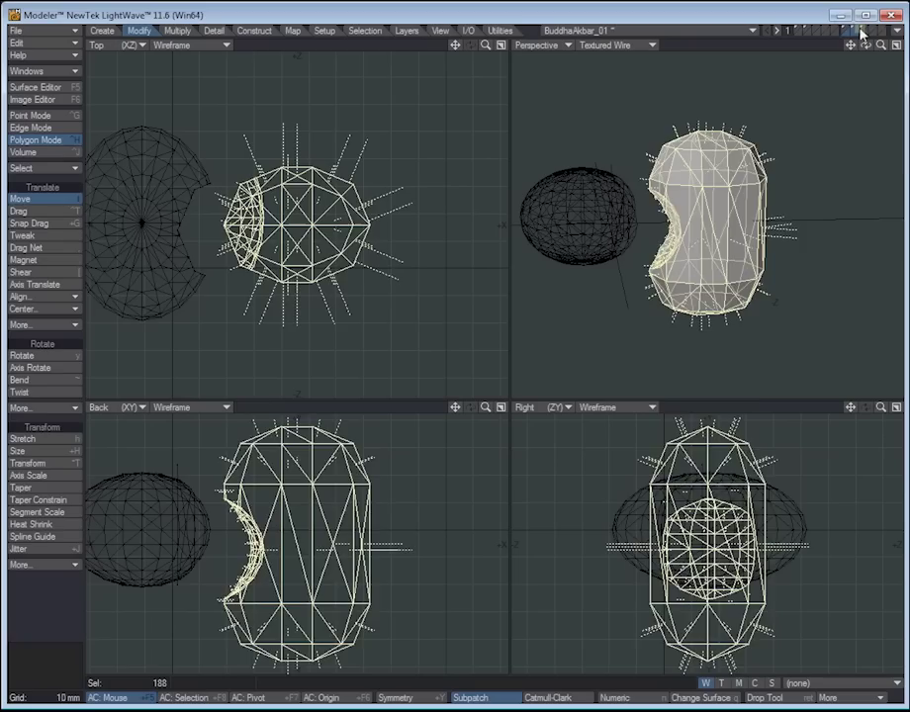
key("ctrl+z")
key("ctrl+z")
key("ctrl+z")
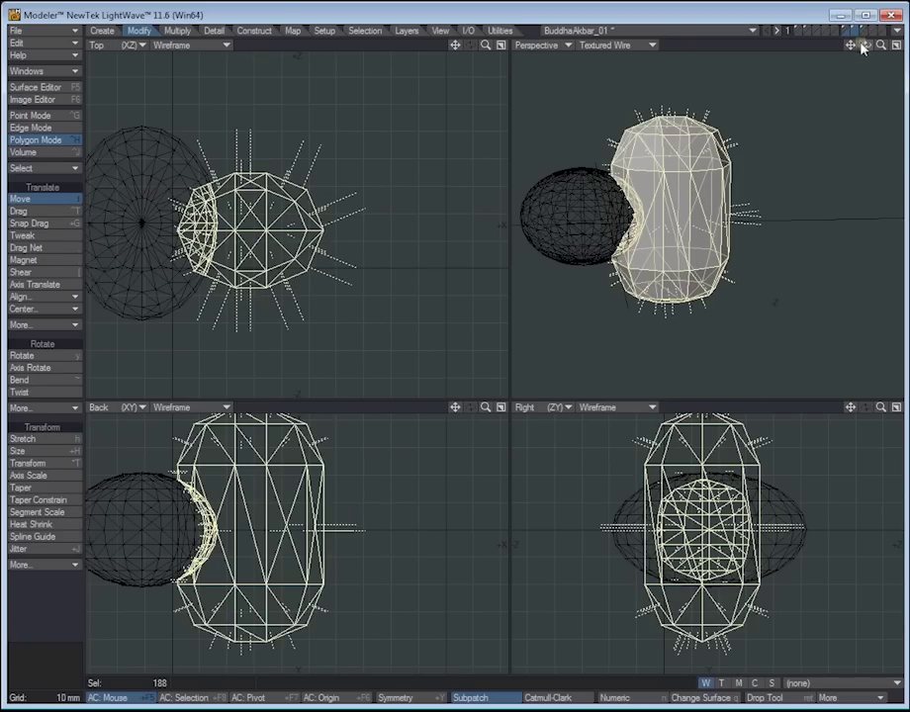
Step: Put the uncut ball's sixth layer in the foreground and the uncut block's eighth layer in the background
left_click(861, 32)
left_click_drag(715, 174, 692, 190, "alt")
left_click(843, 33)
left_click(864, 33, "shift")
left_click(851, 30)
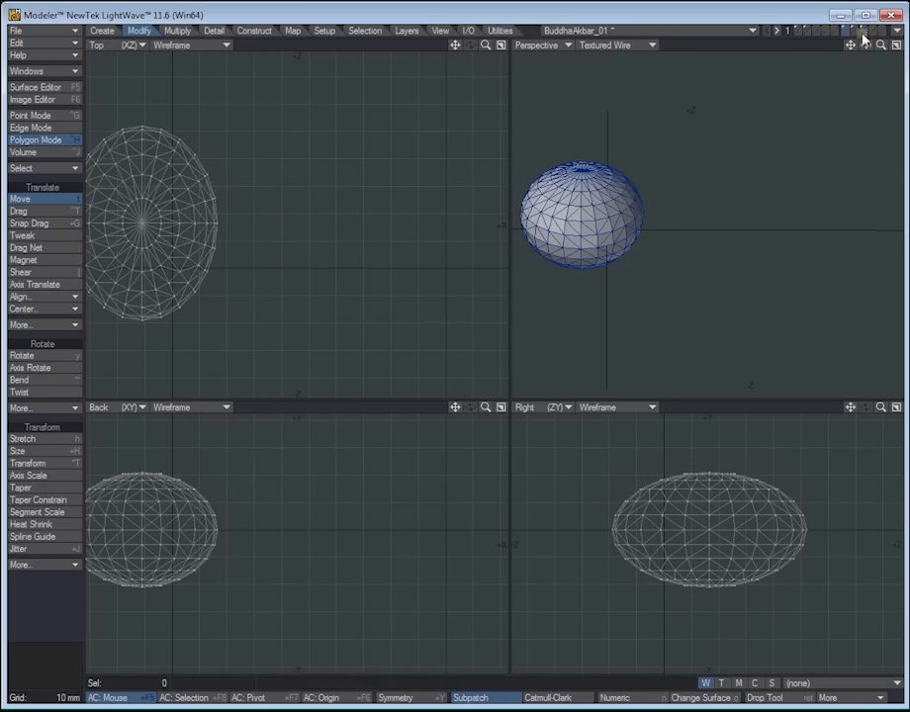
left_click(866, 38)
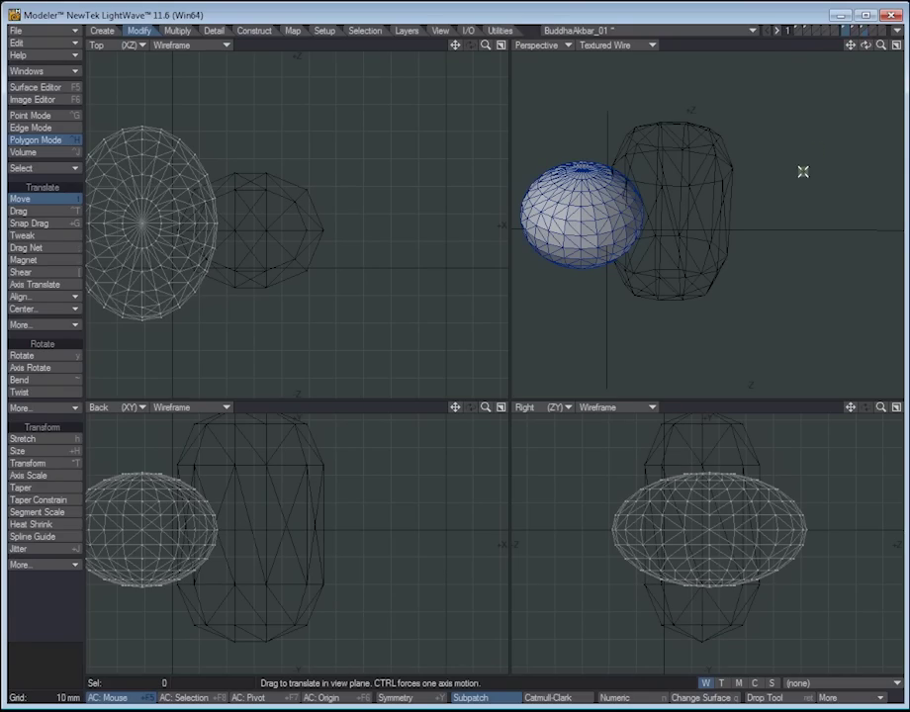
Step: Combine the ball with the background block using the Boolean Union operation
key("b")
key("Return")
left_click(893, 20)
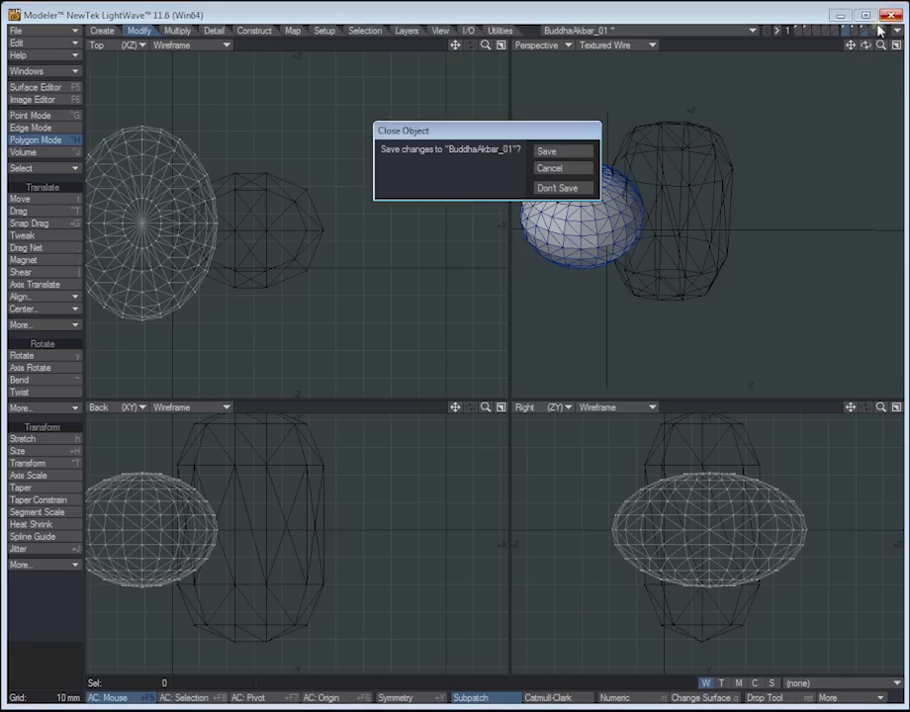
left_click(561, 170)
key("shift+b")
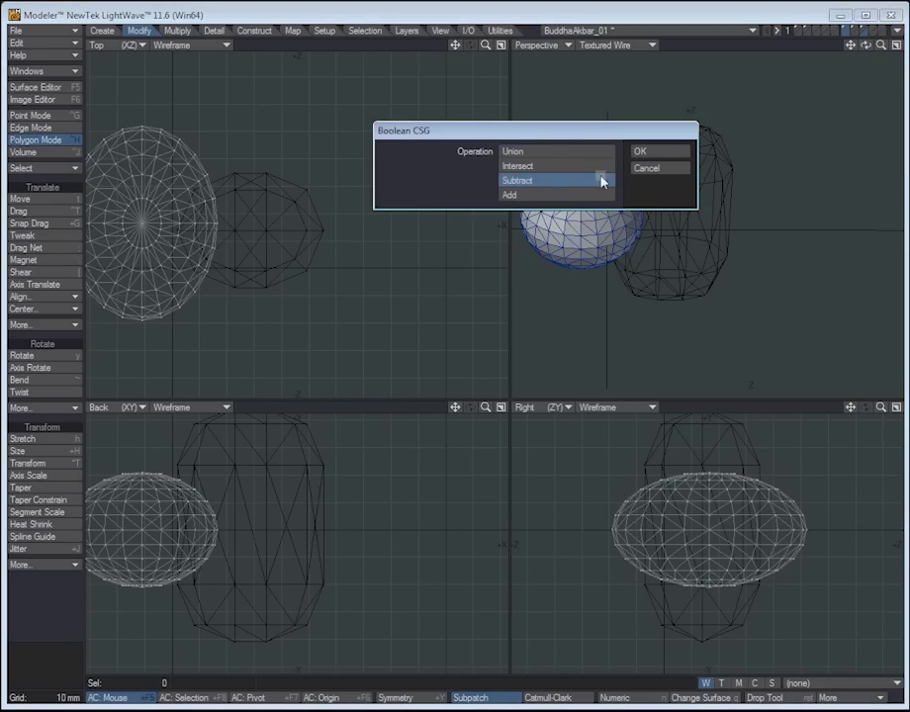
left_click(544, 152)
left_click(675, 151)
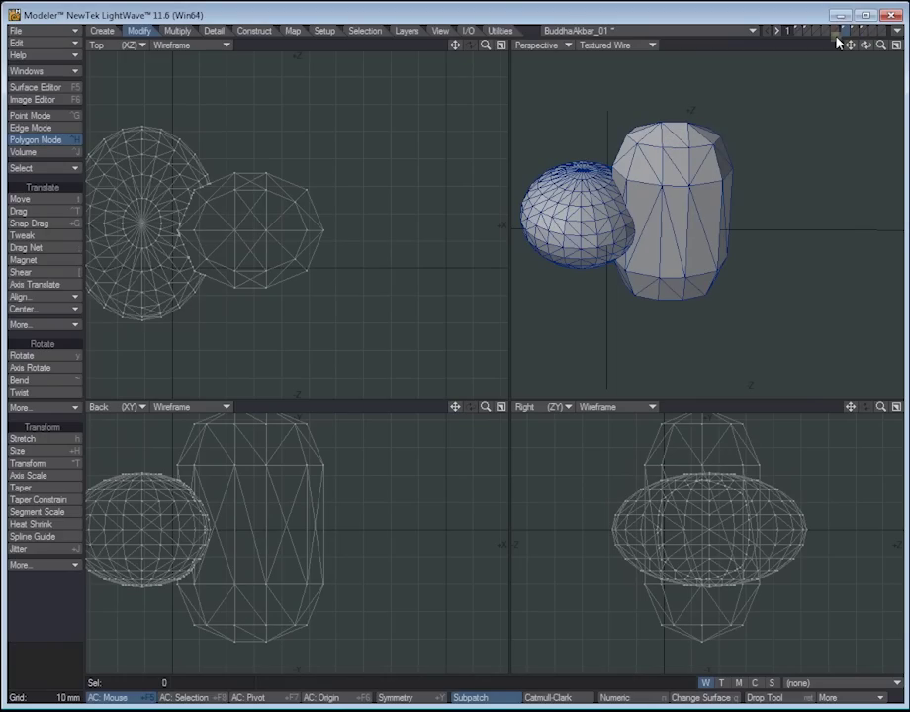
Step: Merge the united object's points with the Automatic range and triangulate its polygons
key("m")
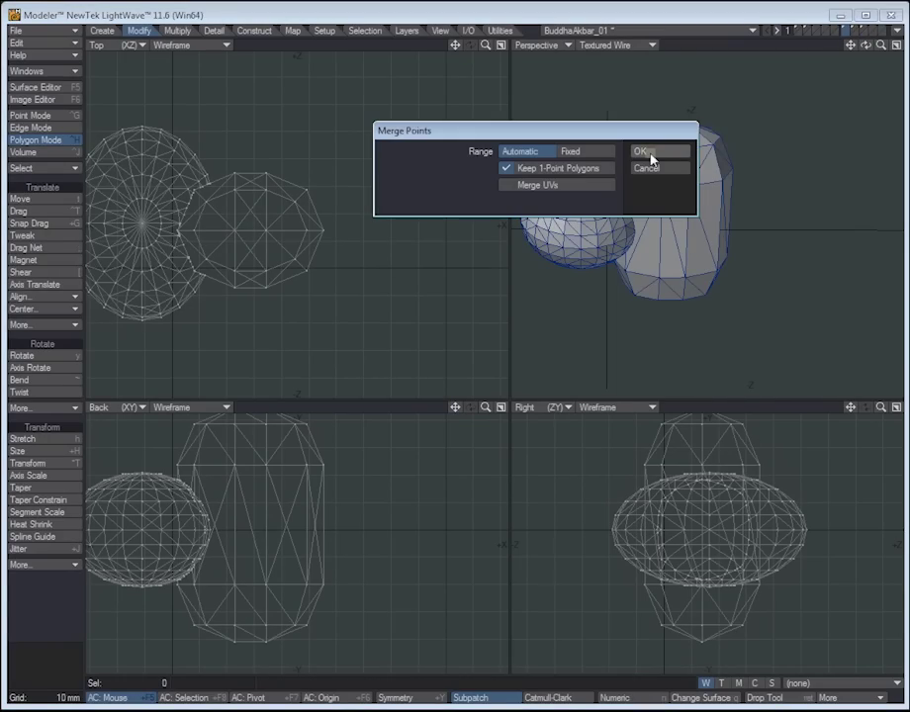
left_click(657, 154)
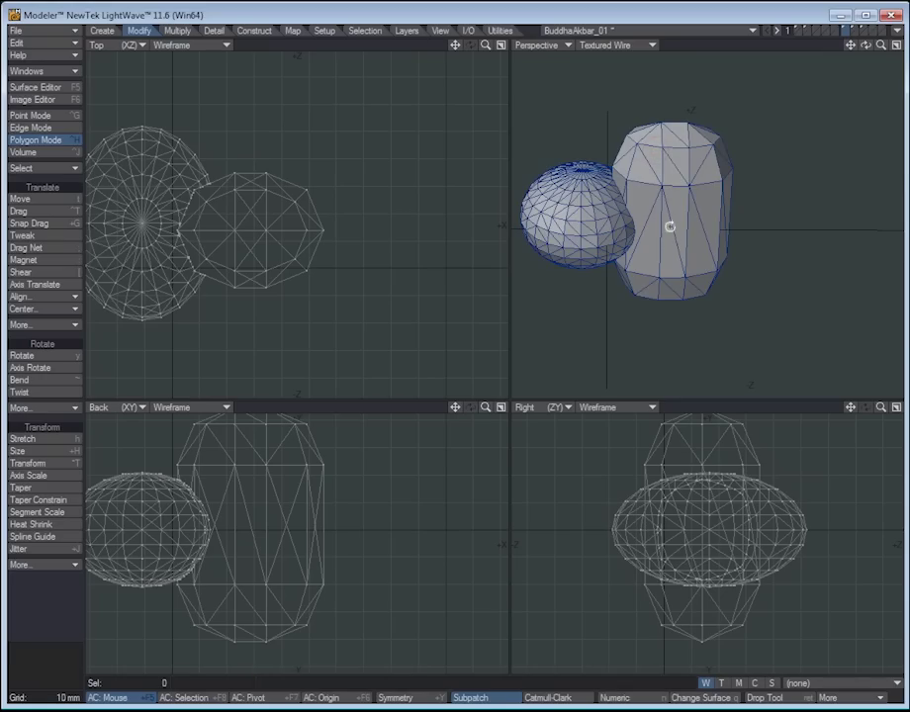
left_click_drag(673, 226, 699, 202, "alt")
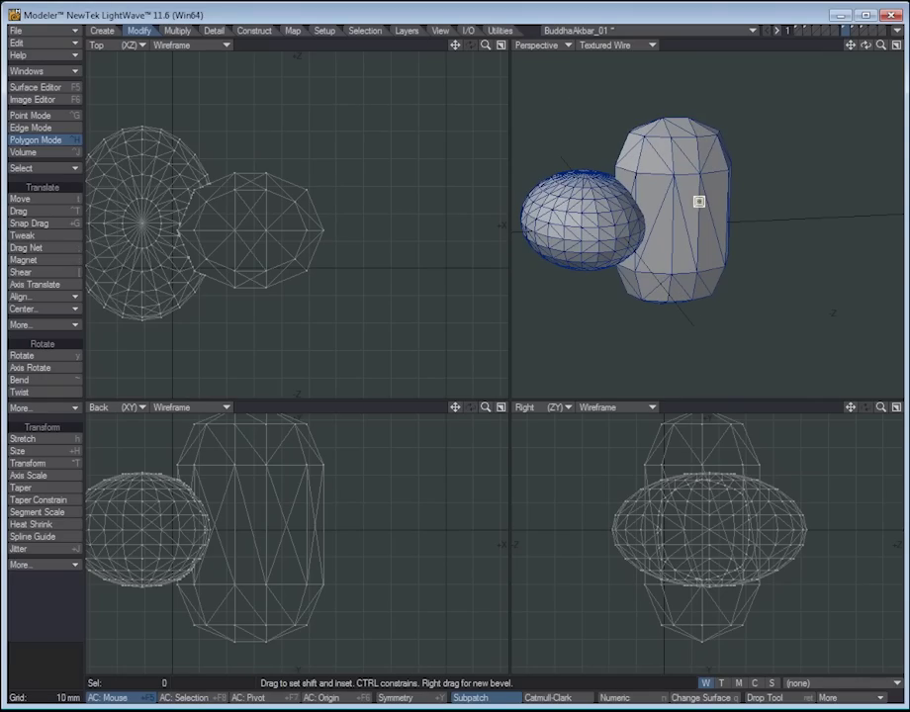
left_click_drag(608, 205, 633, 252, "alt")
Step: Select the edges shared by more than two polygons through the edge statistics and examine where they run on the united object
left_click(31, 129)
key("w")
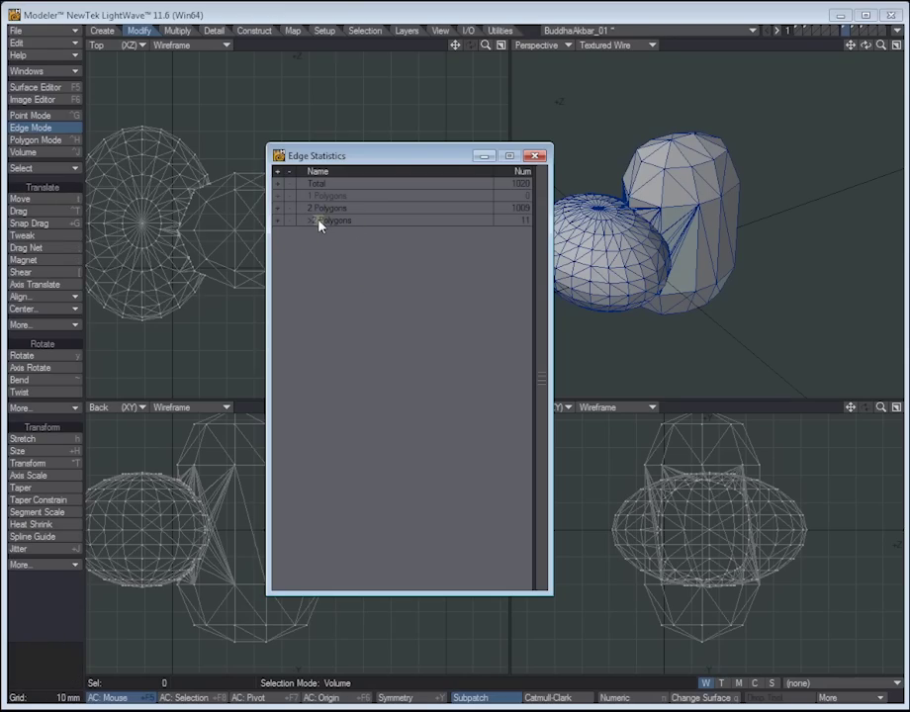
left_click(288, 221)
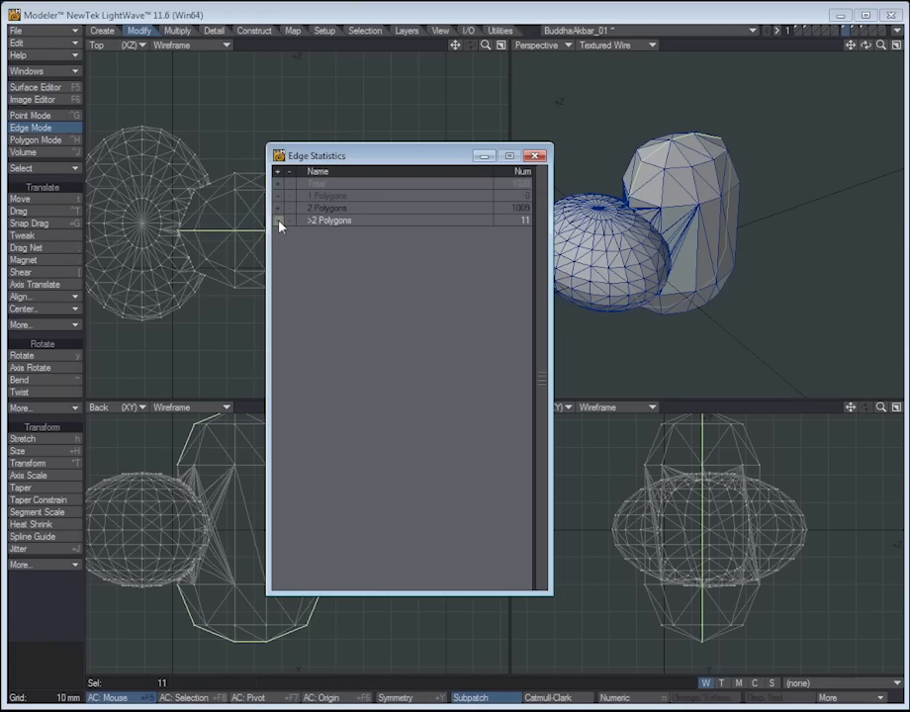
left_click(534, 155)
key("shift+a")
left_click_drag(745, 259, 584, 326, "alt")
left_click(29, 617)
Step: Select all polygons with 2 vertices through the polygon statistics and delete them from the united object
left_click(37, 140)
key("w")
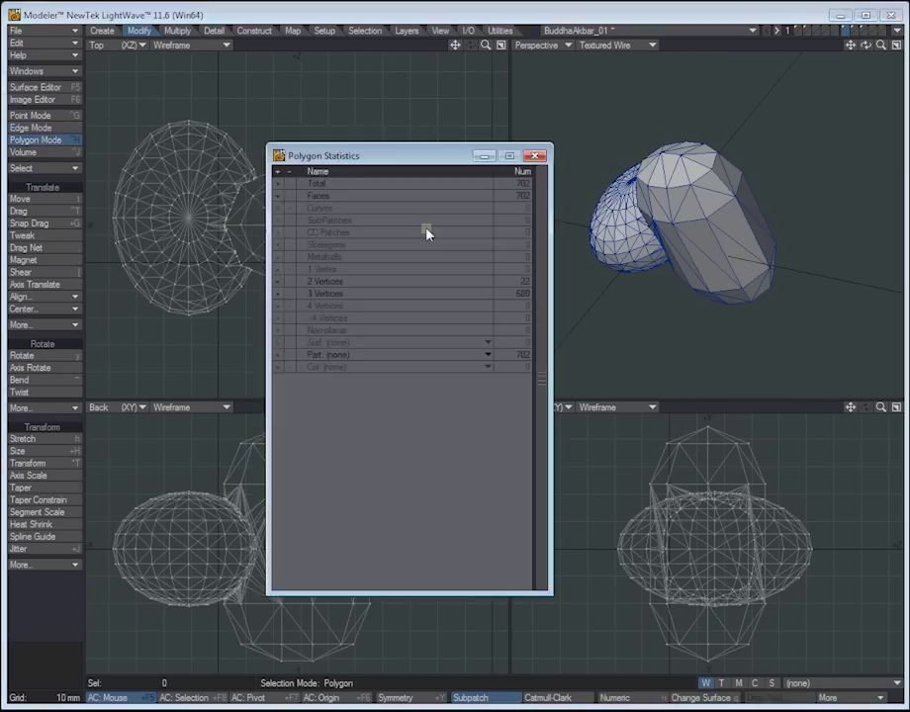
left_click(278, 288)
left_click(540, 157)
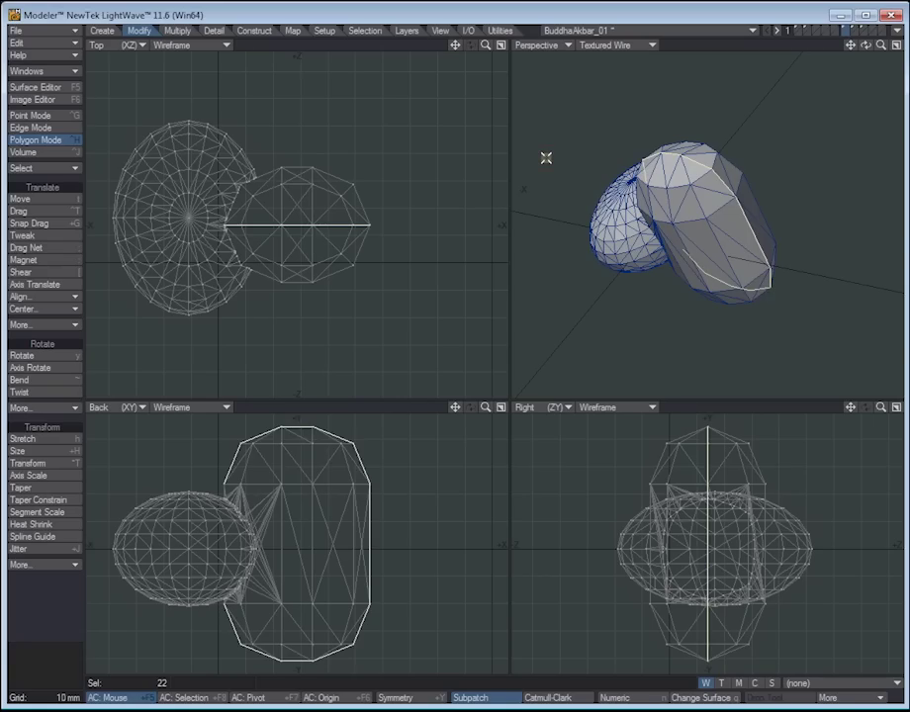
key("slash")
key("a")
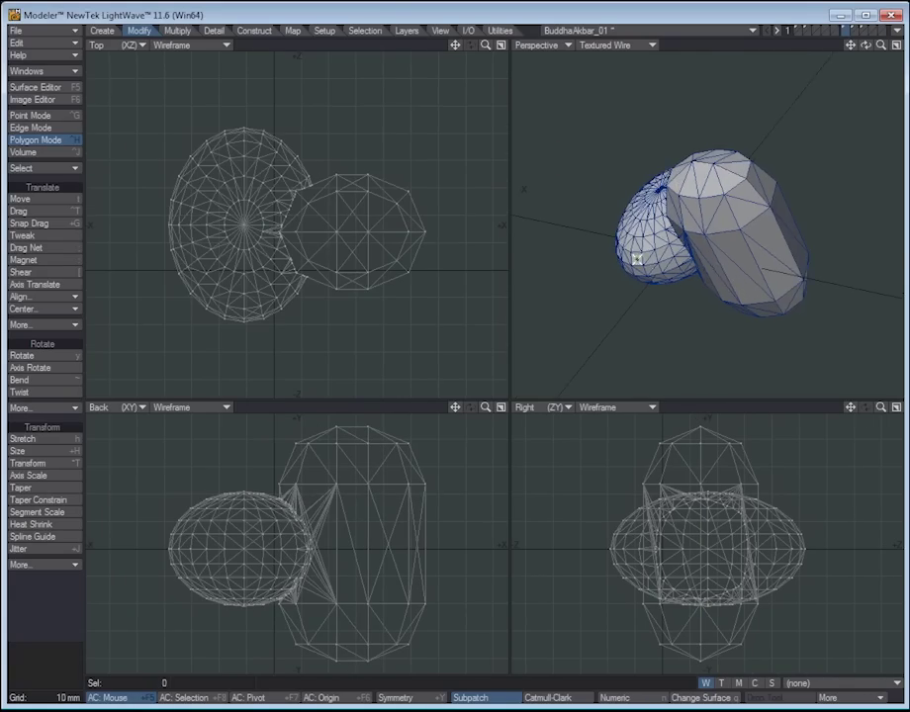
Step: Check the cleaned object's edge statistics, briefly selecting the edges shared by two polygons
left_click_drag(649, 269, 734, 264, "alt")
left_click(42, 128)
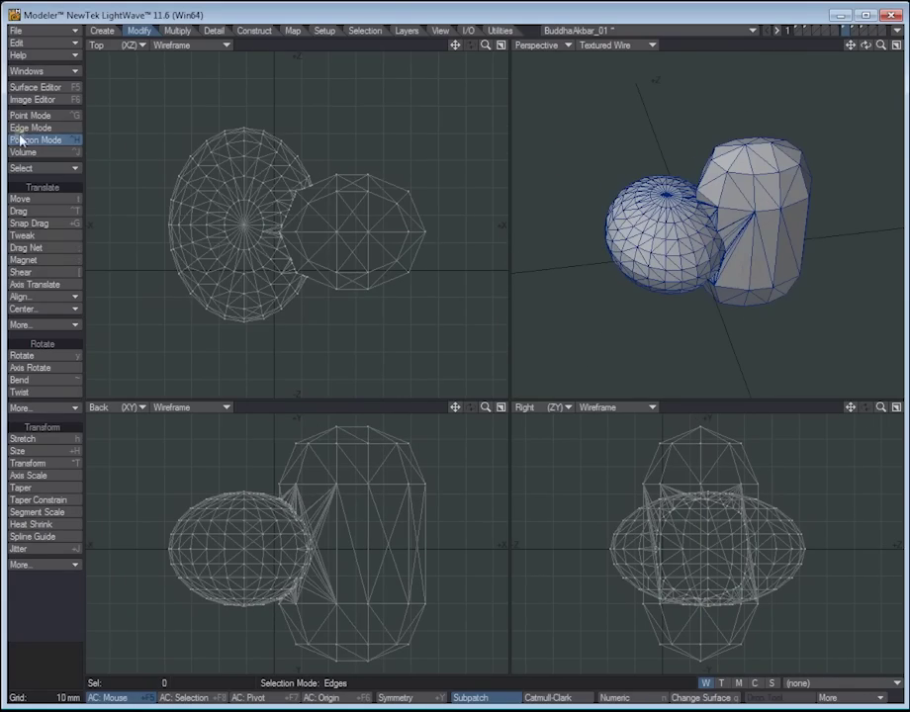
key("w")
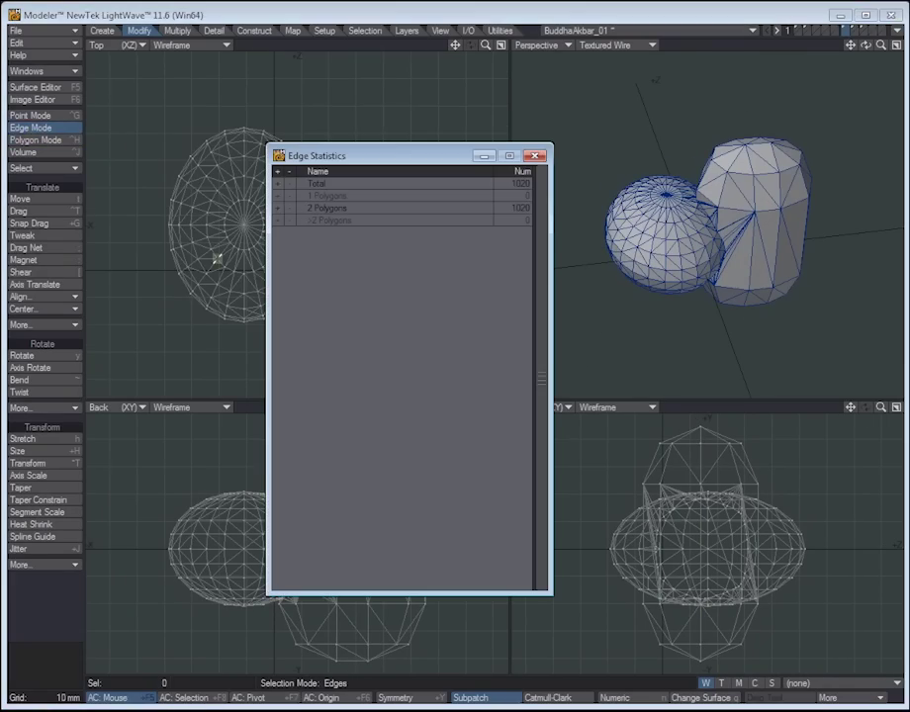
left_click(278, 207)
left_click(289, 208)
left_click(534, 155)
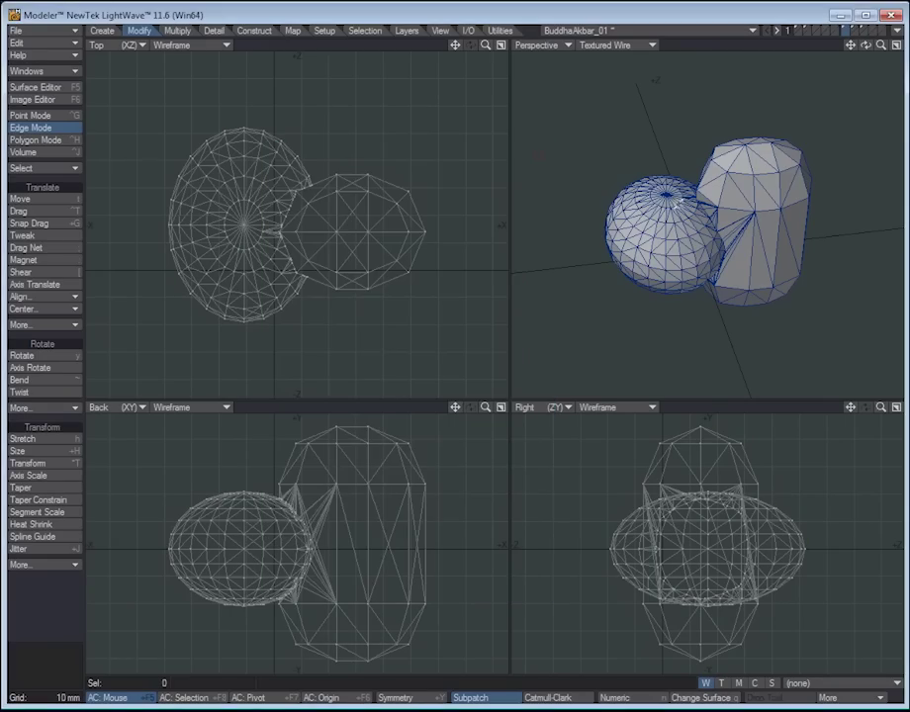
Step: Flip the united object's polygons, switch the perspective view to Texture shading and inspect the seam and the inside of the surface
left_click_drag(797, 272, 723, 172, "alt")
key("shift+period")
left_click_drag(715, 218, 747, 247, "alt")
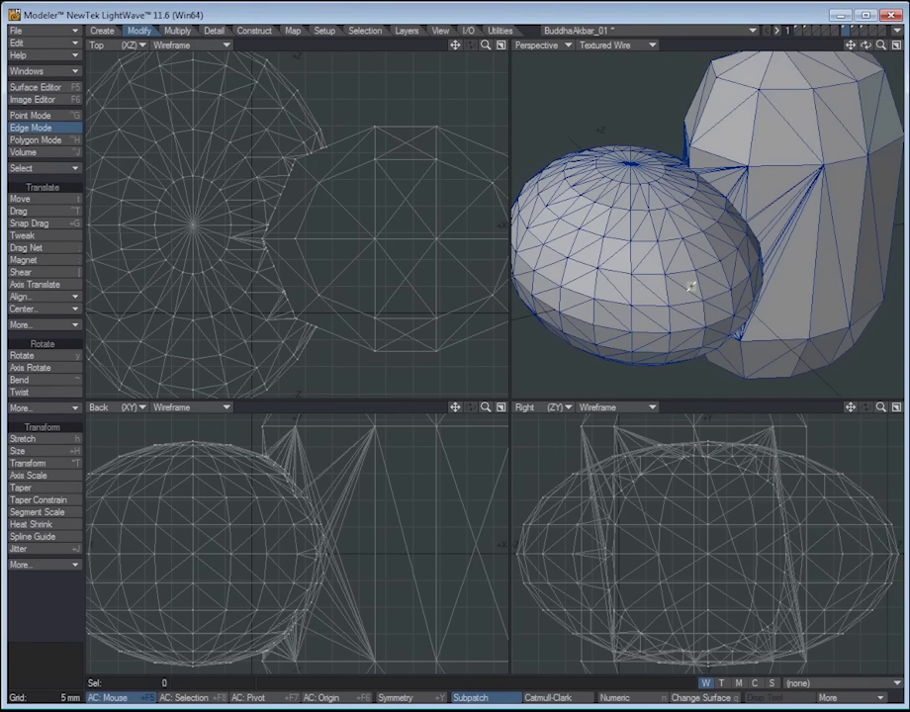
left_click_drag(631, 261, 677, 237, "alt")
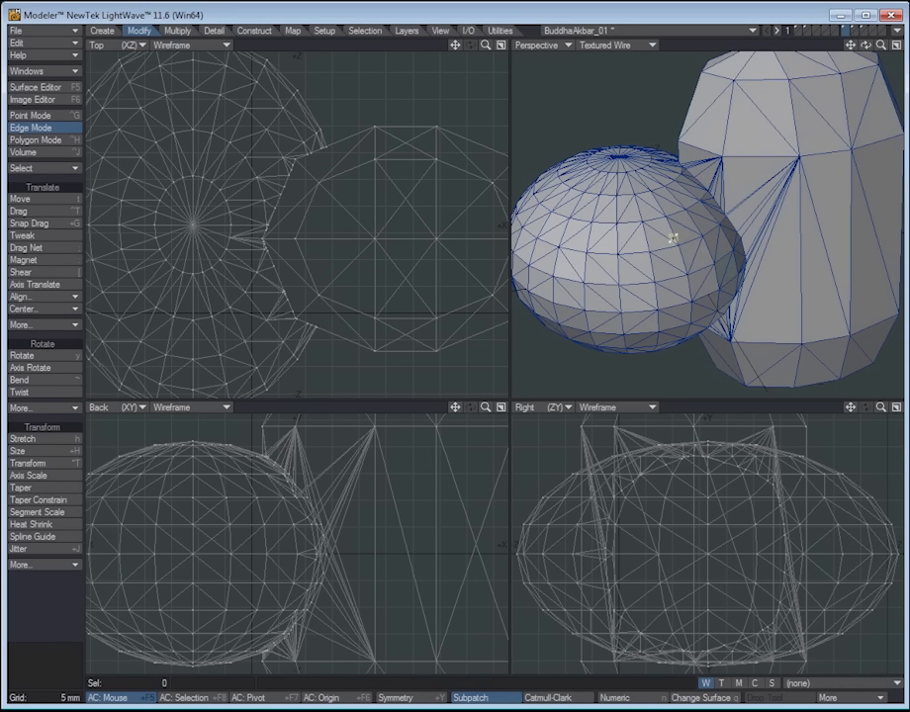
key("f")
left_click_drag(673, 241, 722, 221, "alt")
left_click(608, 44)
left_click(607, 30)
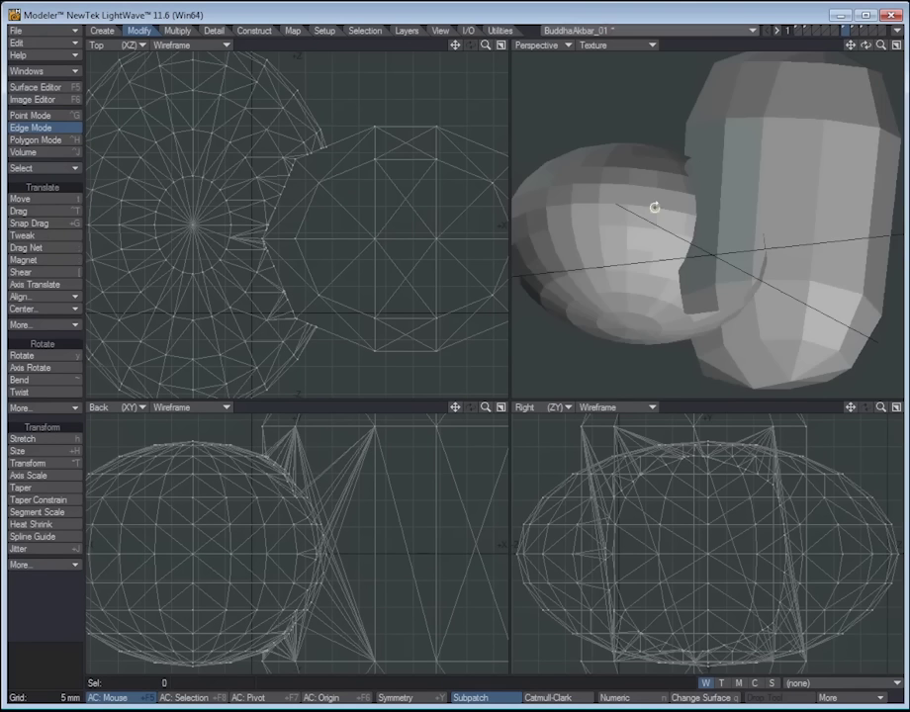
left_click_drag(690, 175, 554, 188, "alt")
Step: Review the edge statistics of the united object once more and close them
left_click(43, 129)
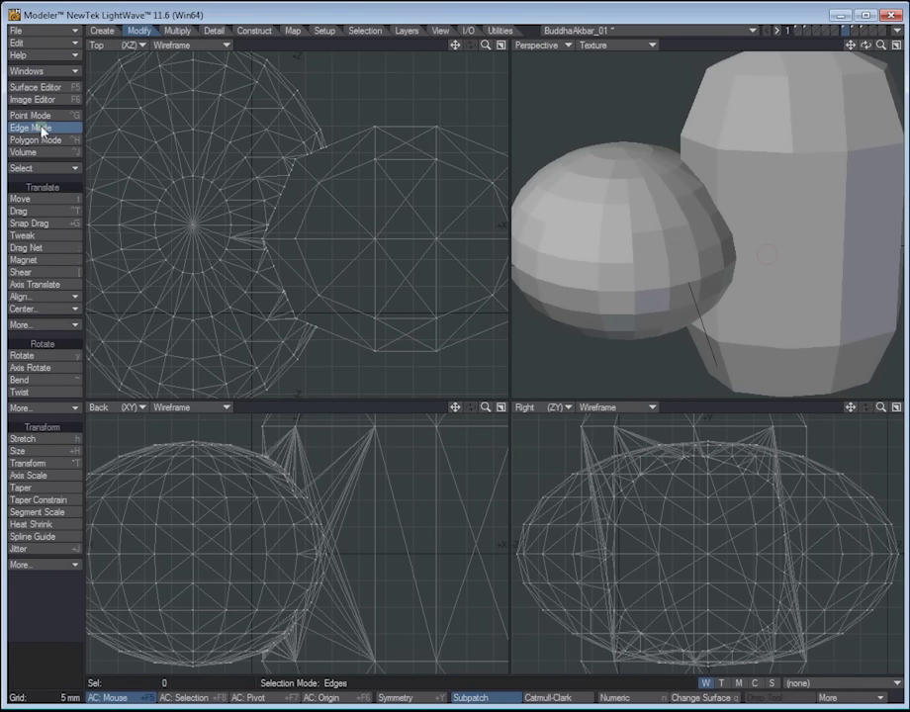
key("w")
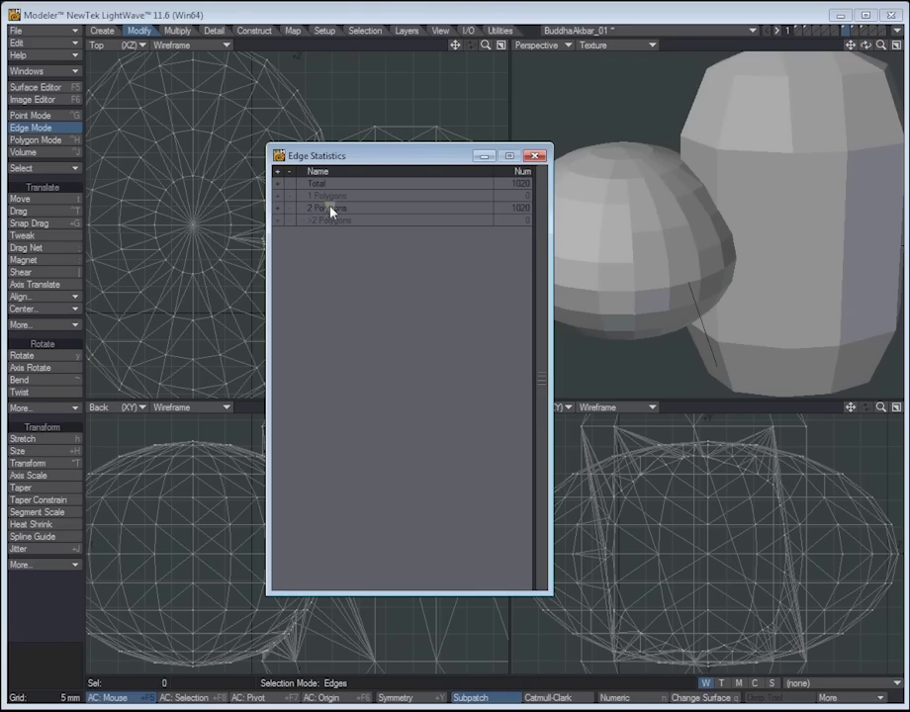
left_click(535, 156)
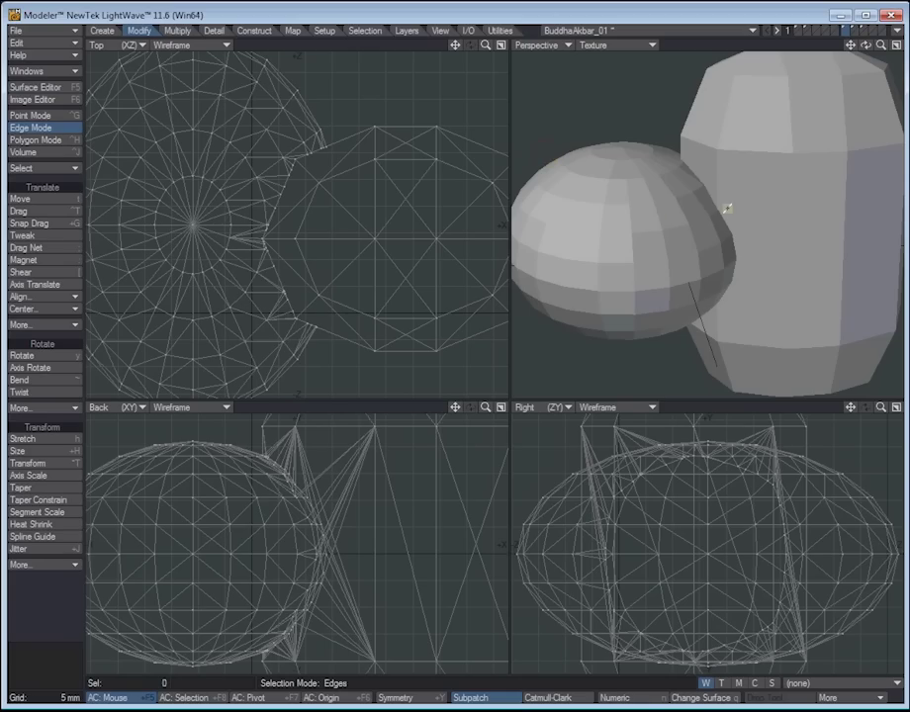
Step: Delete the united test object from the sixth layer and show the alien head's second layer
left_click(24, 152)
left_click(49, 141)
key("Delete")
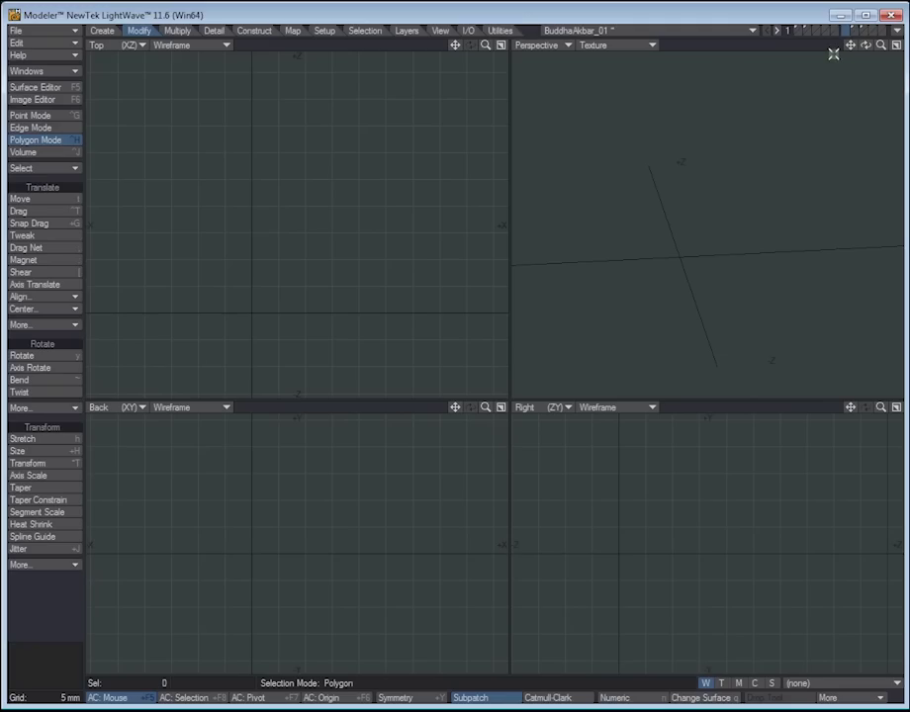
left_click(859, 31)
left_click(863, 29)
left_click(863, 28)
left_click(851, 29)
left_click(806, 30)
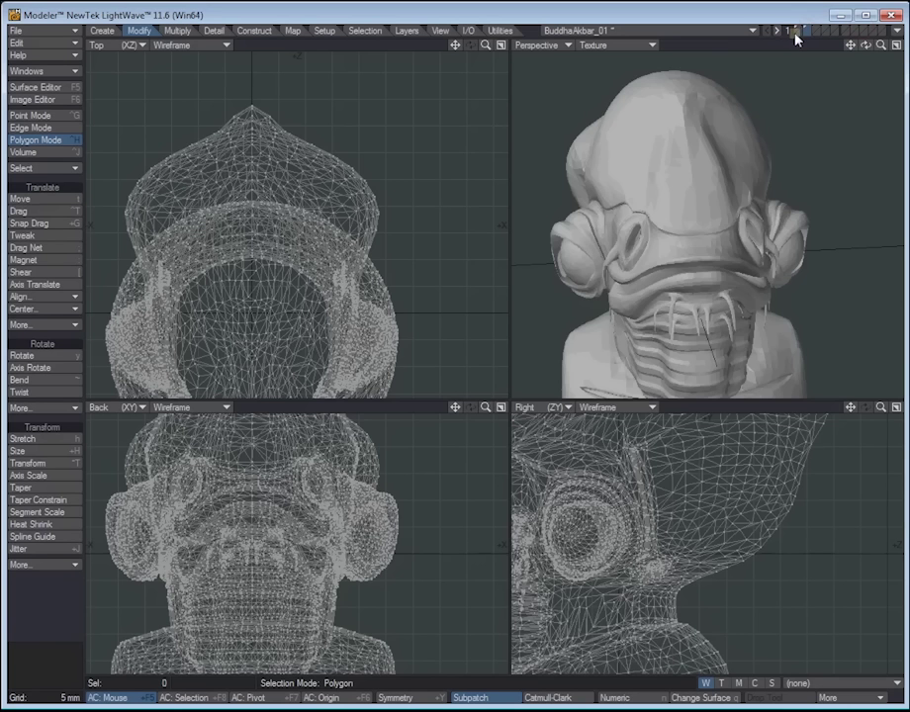
Step: Show the Buddha as the background layer, move the alien head up onto its shoulders, and check the fit from the side
left_click(796, 34)
key("a")
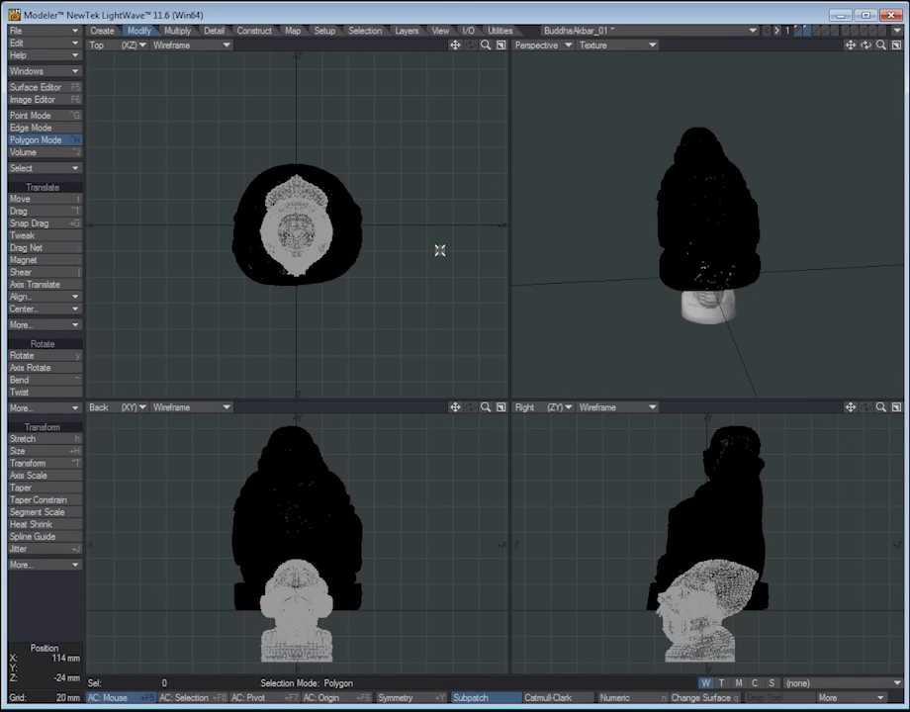
left_click(25, 202)
left_click_drag(707, 613, 733, 462)
key("a")
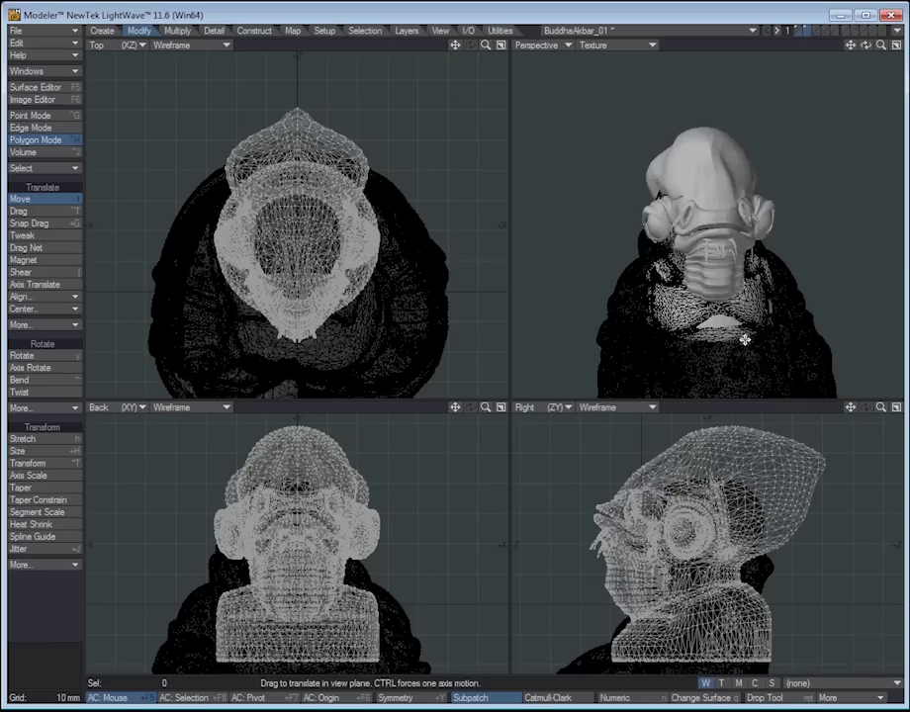
left_click_drag(653, 260, 611, 179, "alt")
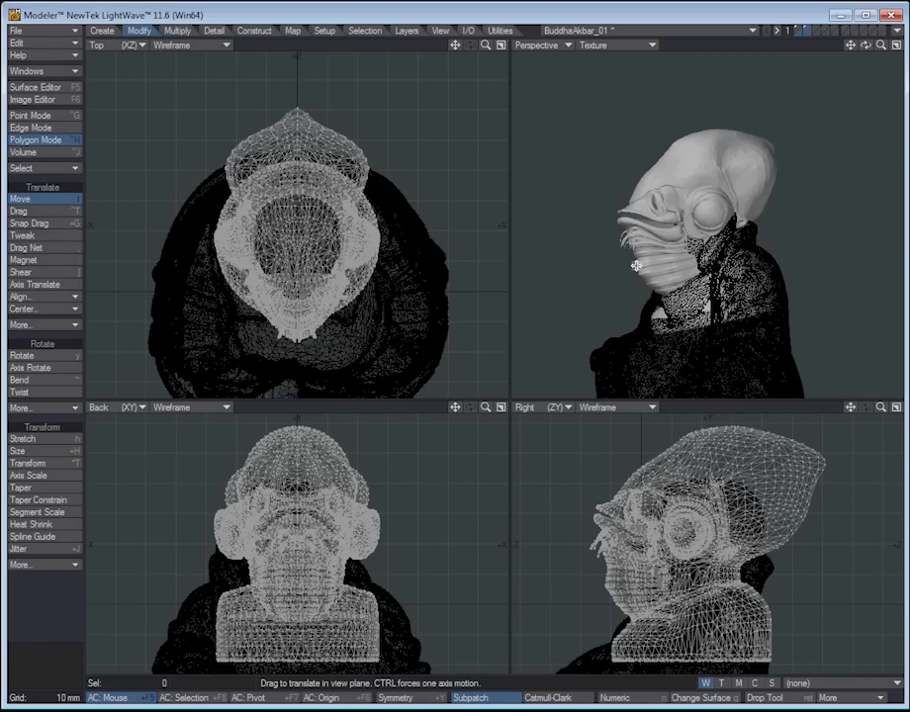
left_click_drag(650, 202, 692, 198, "alt")
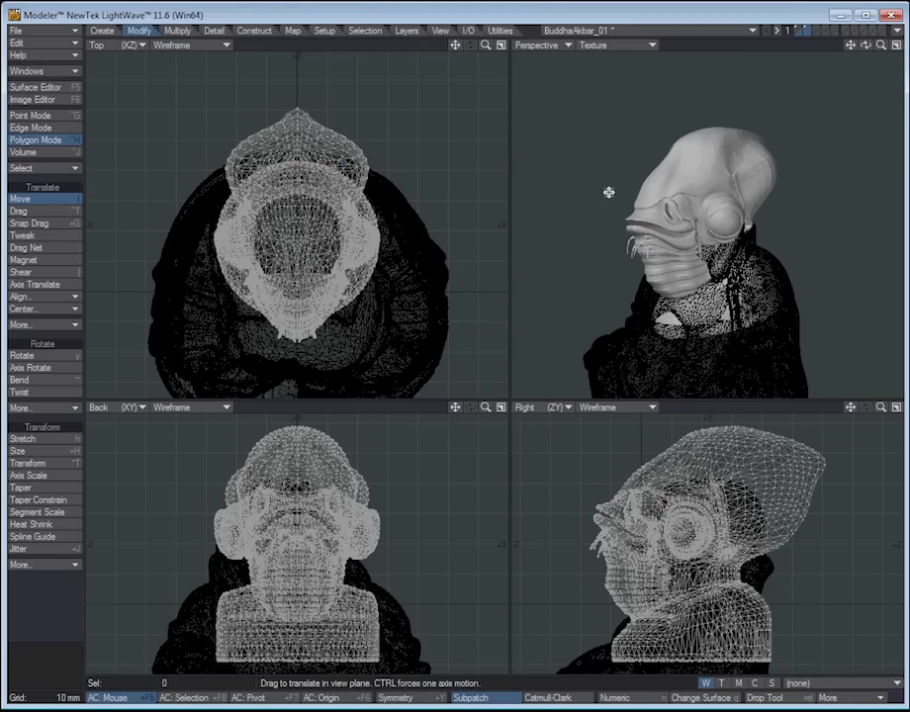
left_click_drag(609, 192, 642, 230, "alt")
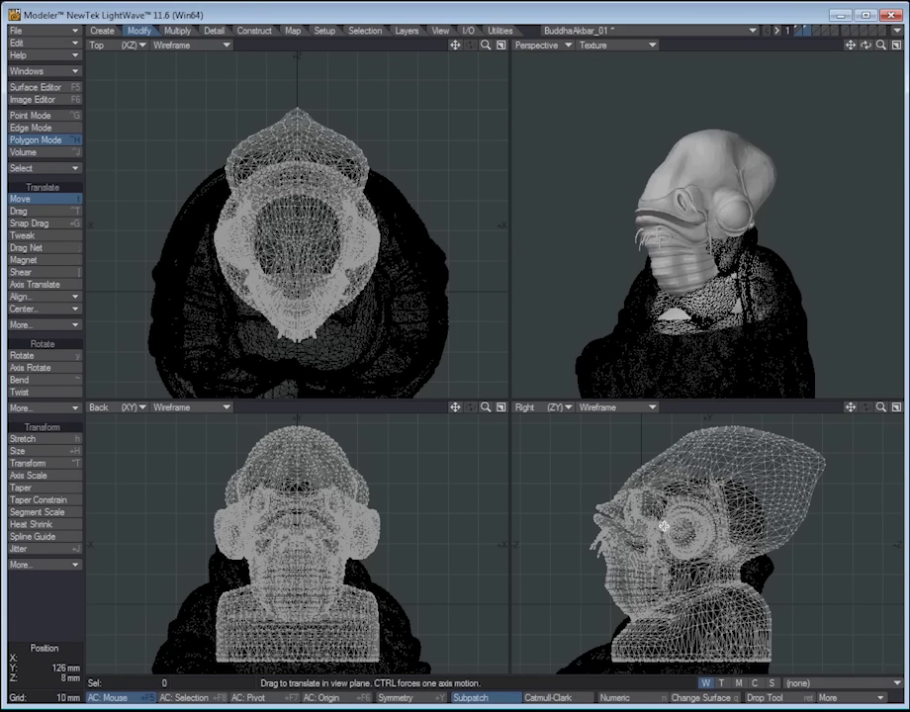
Step: Undo the accidental head shift and select a small patch of polygons on the alien head's eyeball
key("g")
key("period")
key("period")
key("period")
left_click_drag(771, 218, 836, 210, "alt")
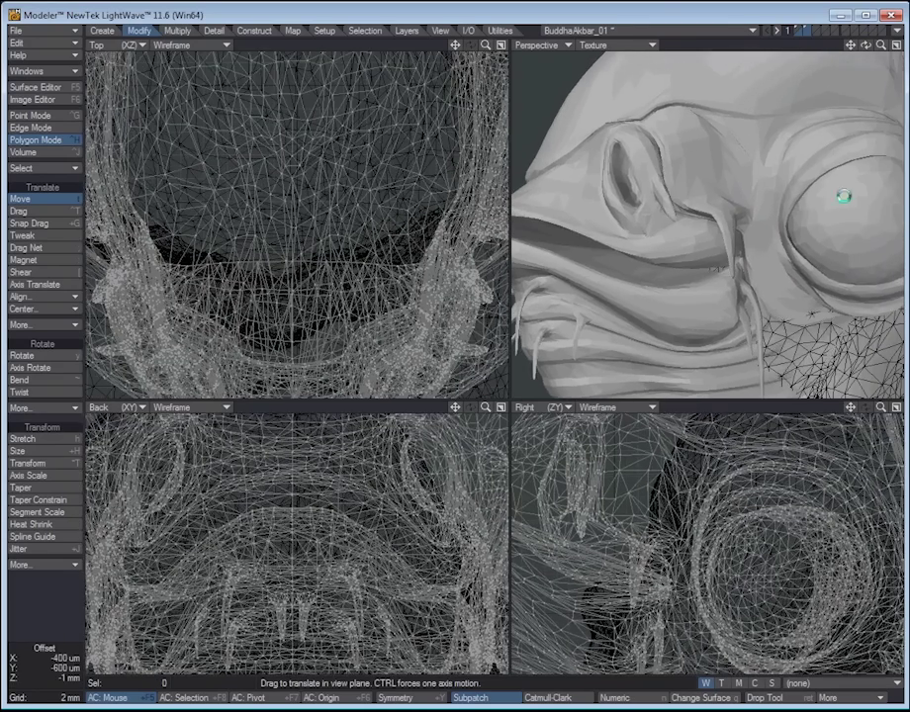
key("ctrl+z")
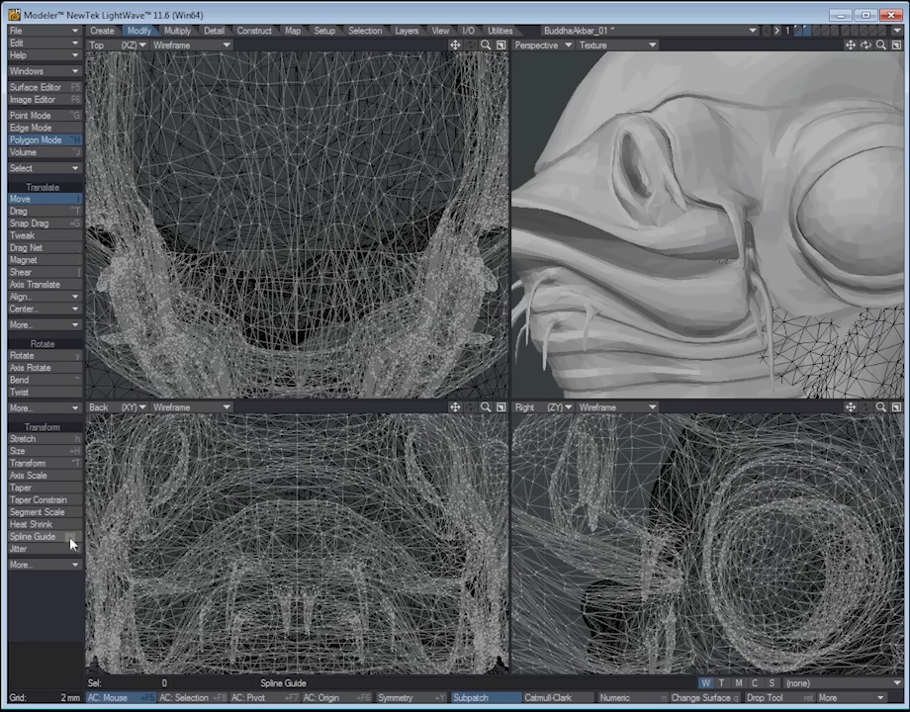
left_click(849, 202)
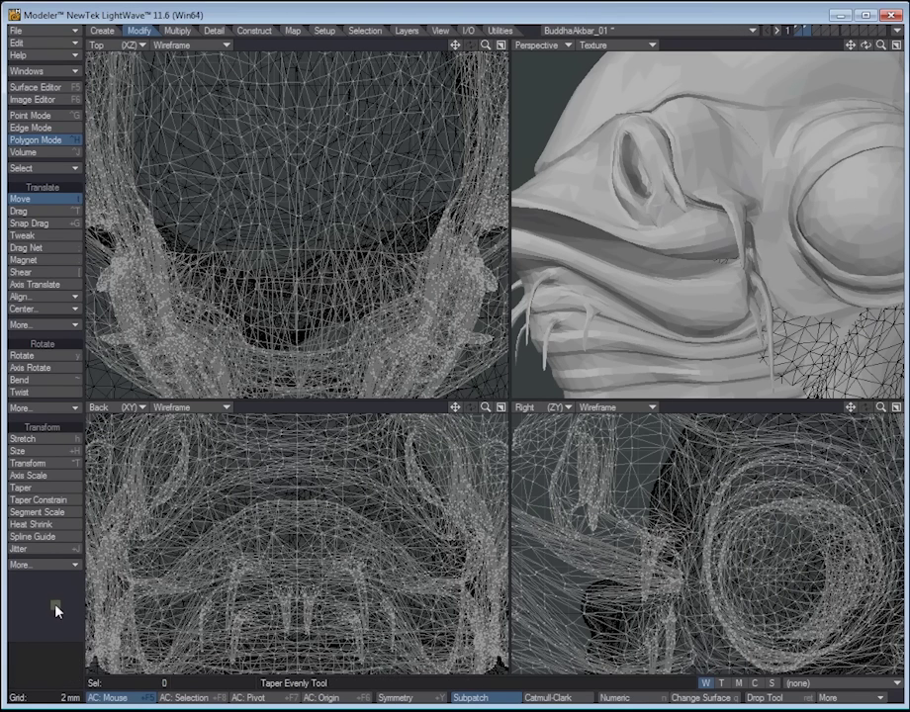
left_click(42, 200)
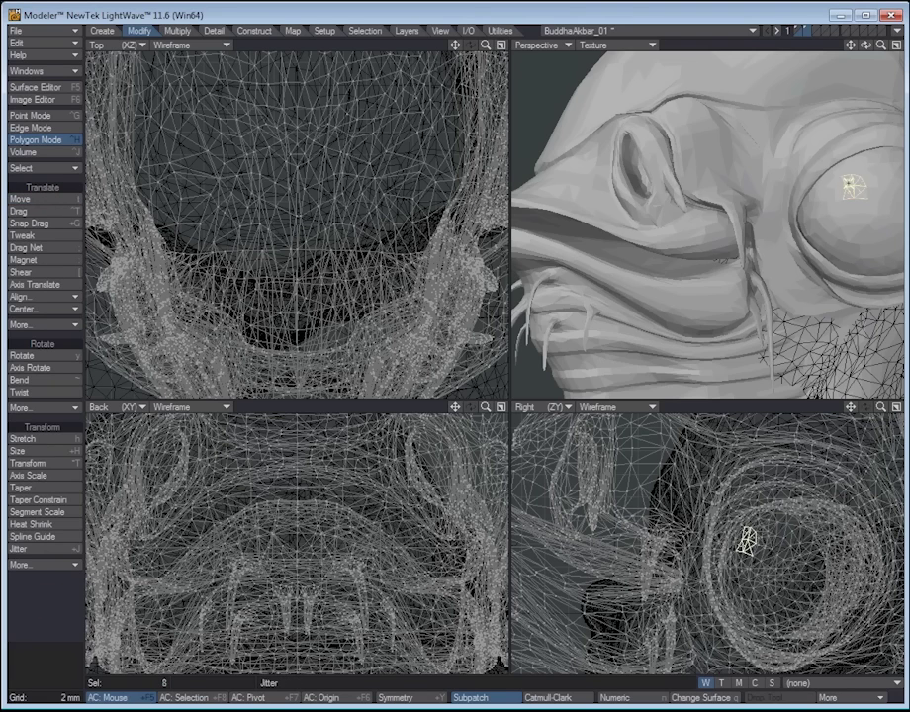
Step: Set the perspective view to Textured Wire and expand the selection to all polygons connected to the eye patch
key("shift+a")
left_click_drag(725, 184, 750, 217, "alt")
left_click(605, 48)
left_click(601, 61)
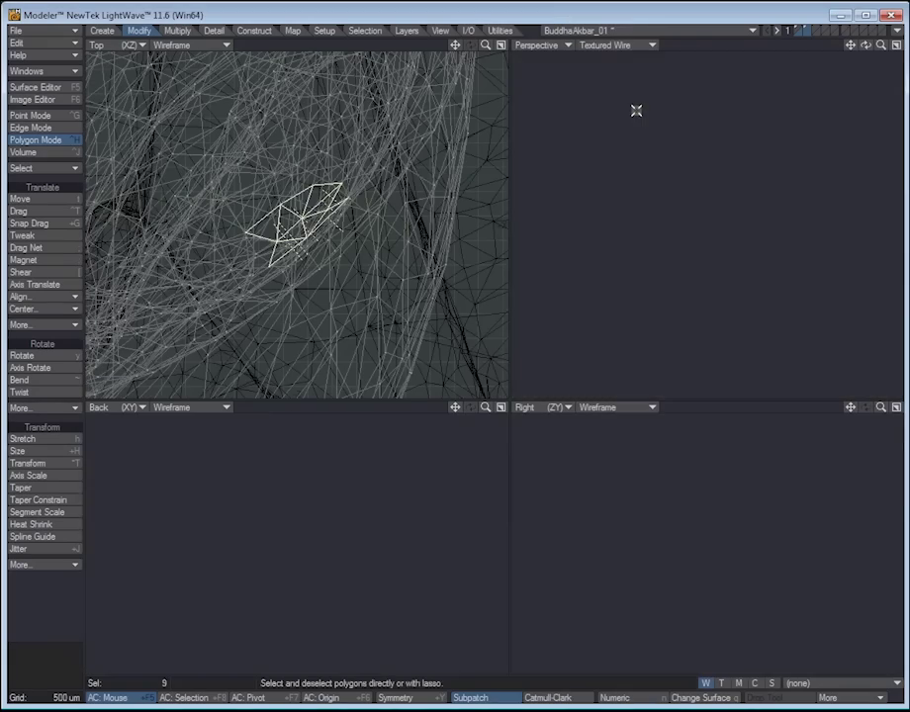
key("bracketright")
key("comma")
key("comma")
key("comma")
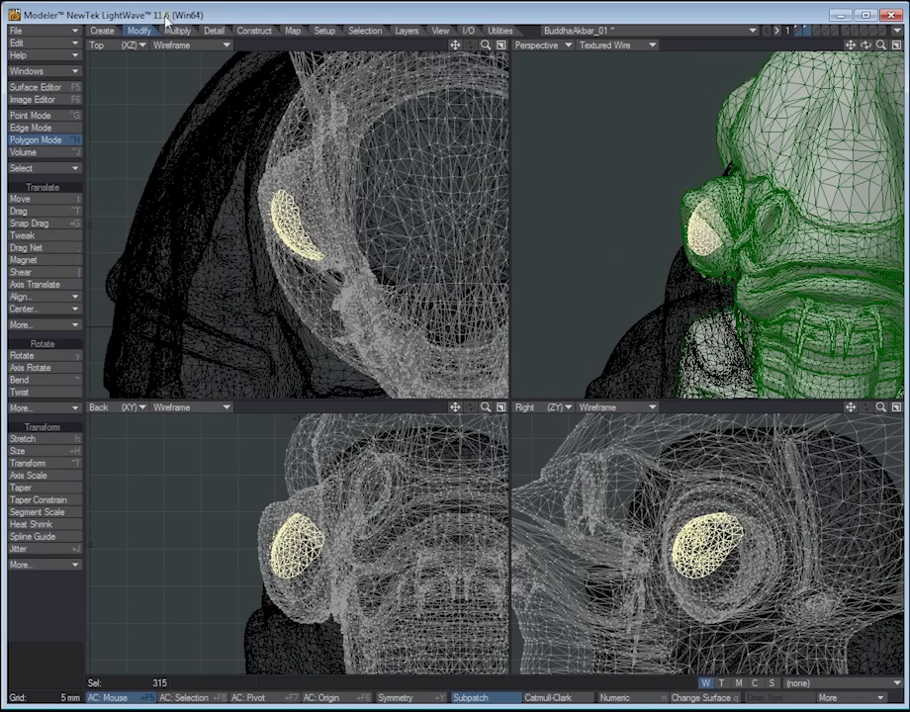
Step: Try to shrink both eye surfaces towards the head's centre and move them -500 um in Y and 1 mm in Z
left_click(178, 31)
left_click(45, 309)
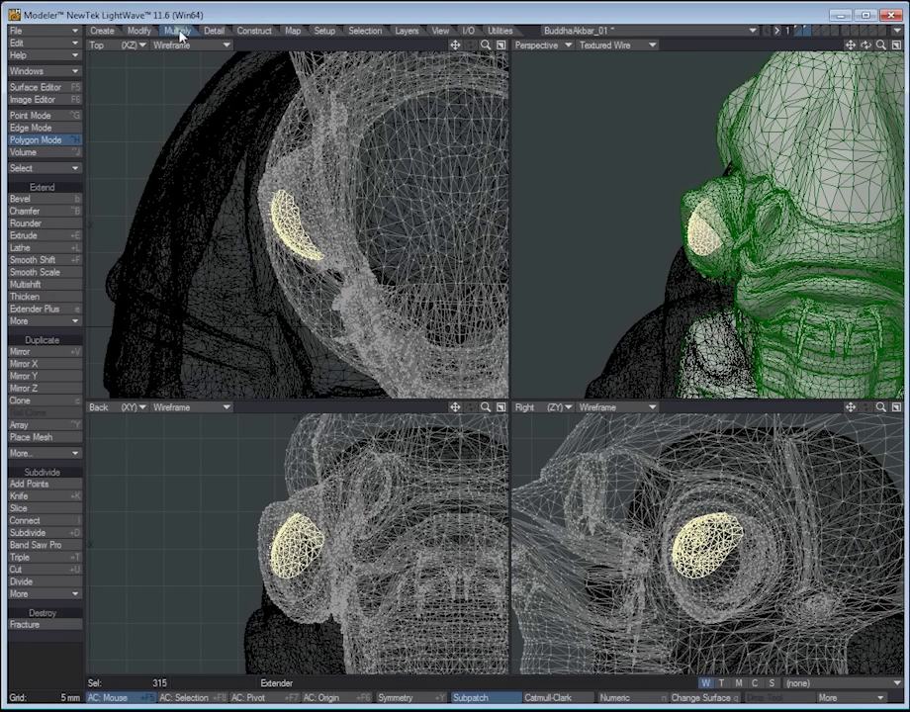
left_click(141, 31)
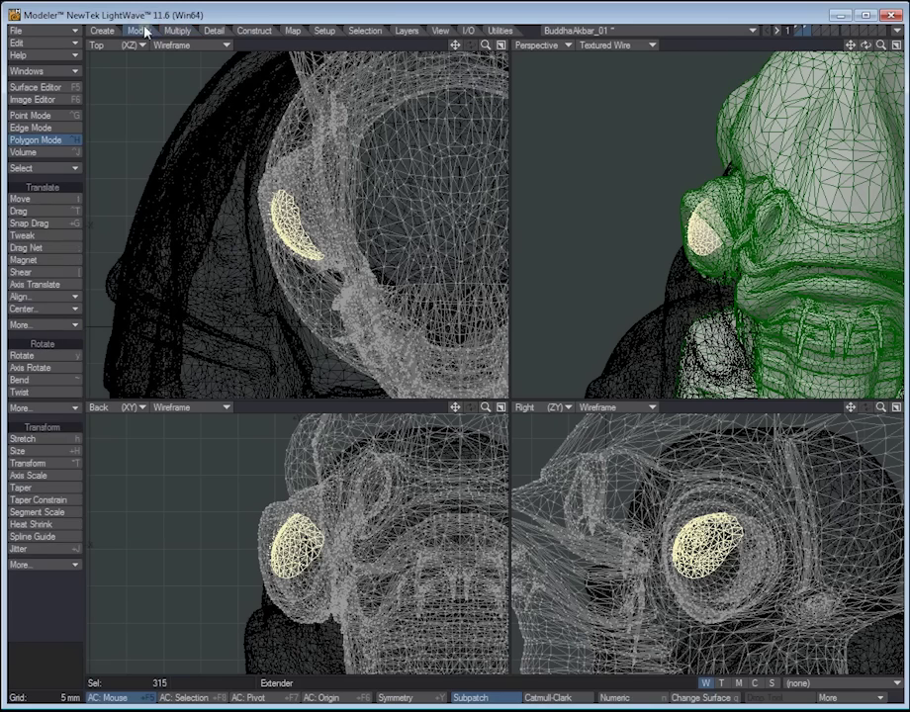
left_click(36, 453)
key("a")
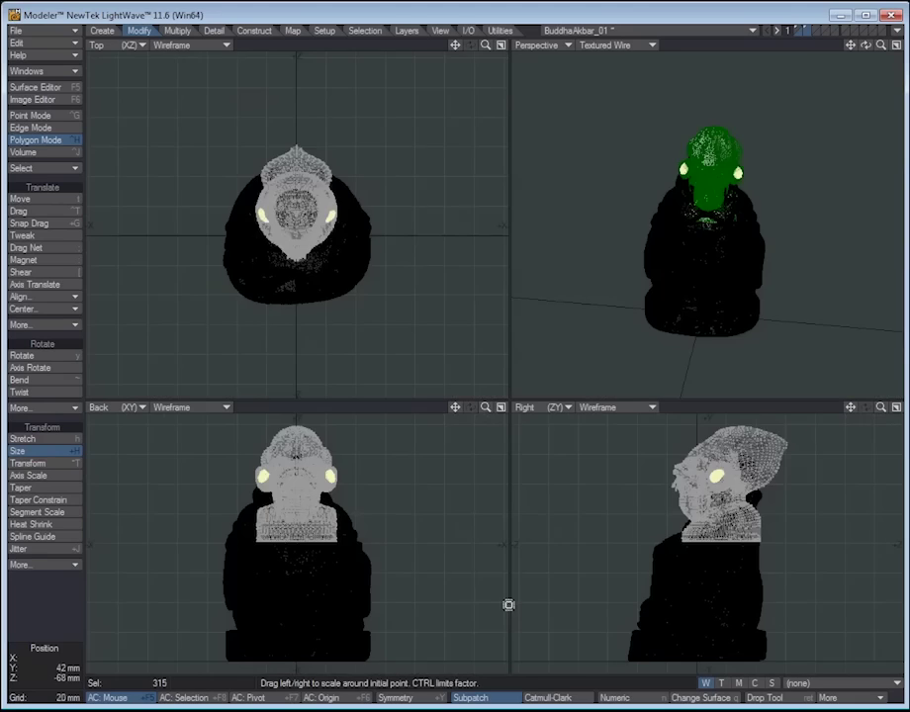
key("shift+a")
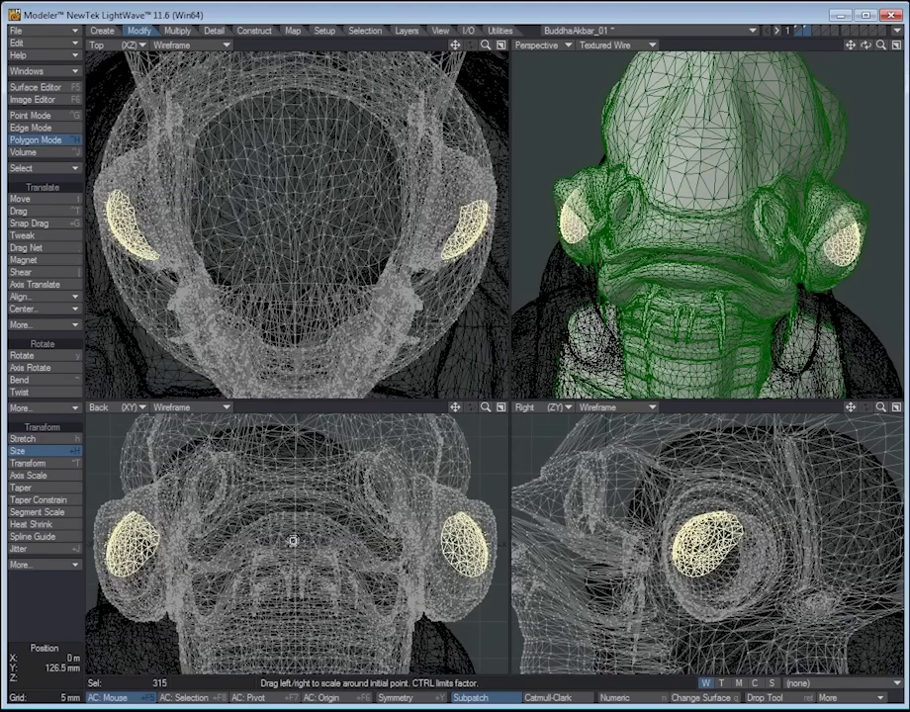
left_click_drag(294, 542, 280, 542)
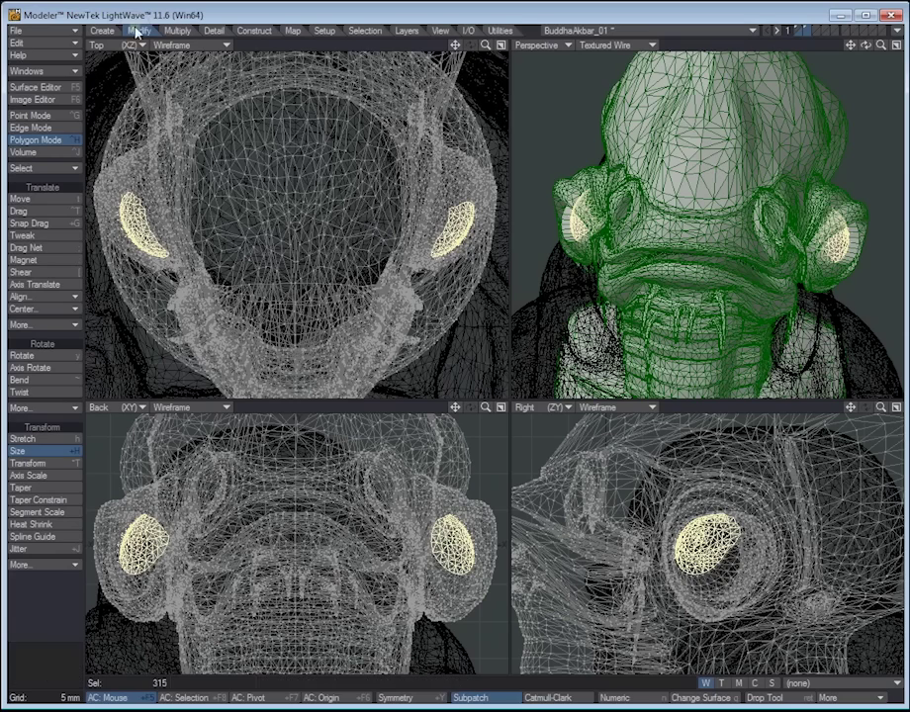
left_click(20, 199)
left_click_drag(806, 623, 814, 629)
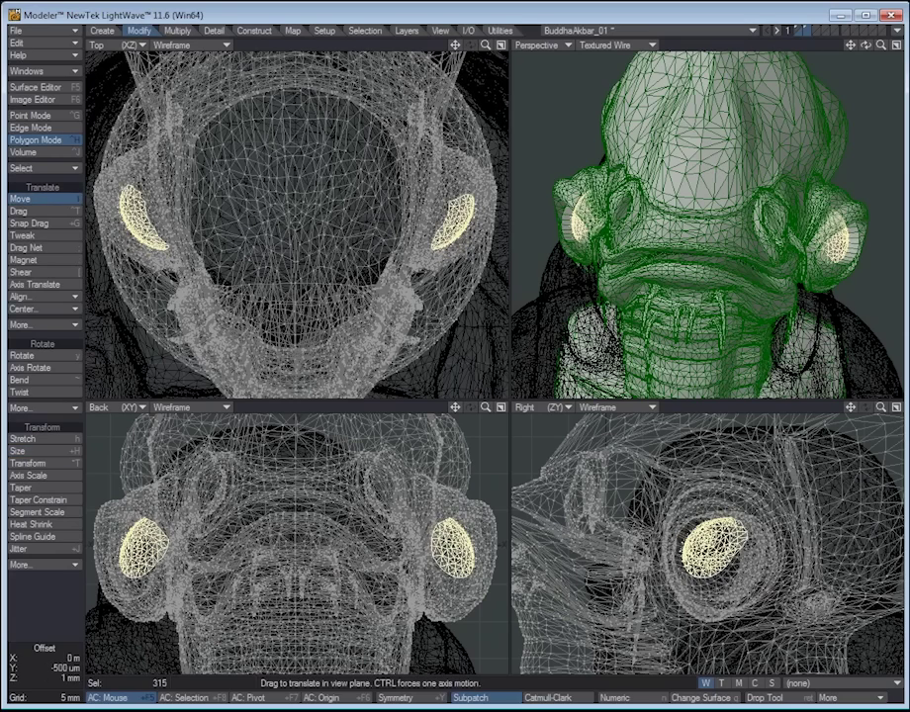
left_click_drag(722, 228, 638, 259, "alt")
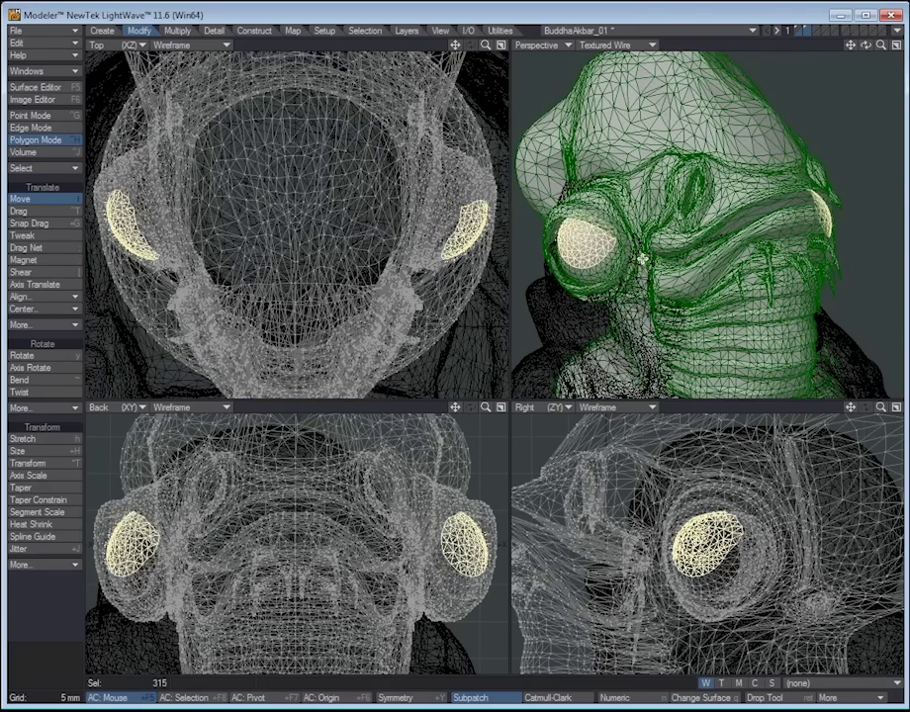
Step: Scale both eye surfaces by a factor of 96.0% towards the head's centre and shift them slightly backwards
left_click(32, 451)
key("n")
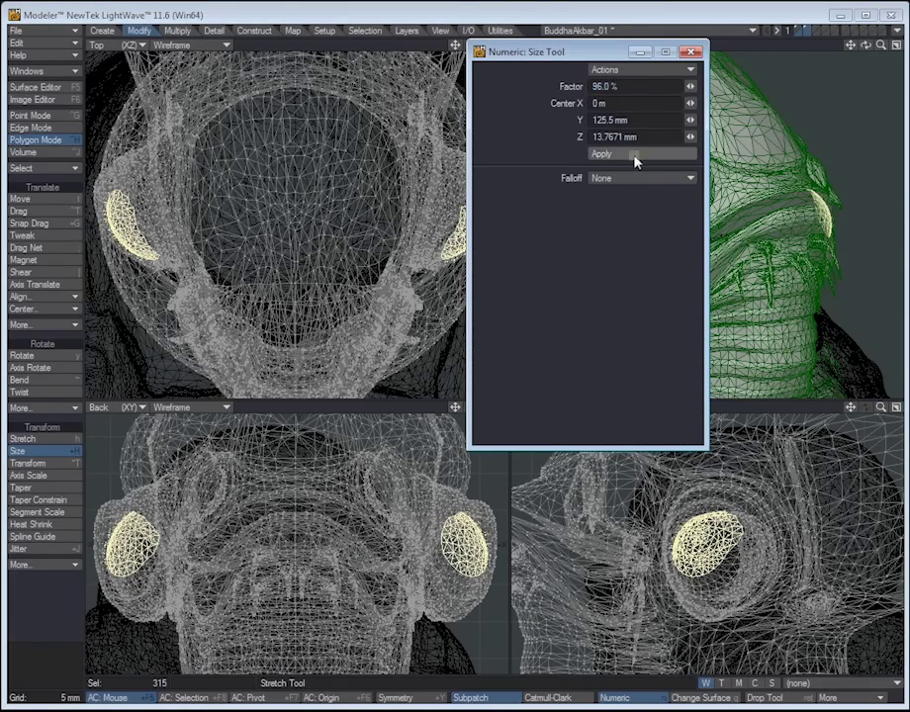
left_click(691, 51)
key("t")
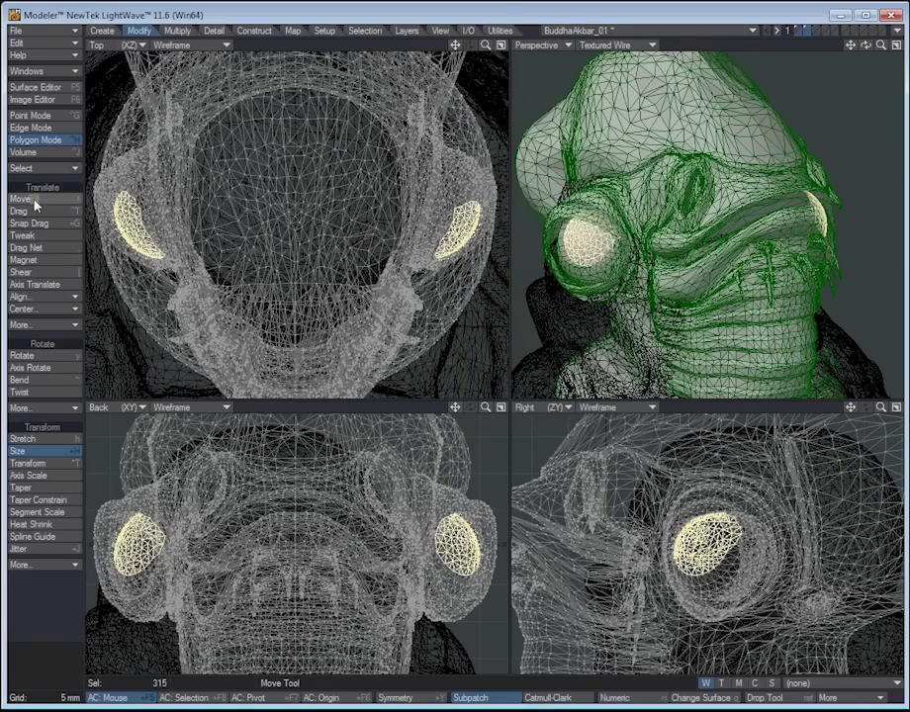
left_click_drag(722, 568, 727, 568)
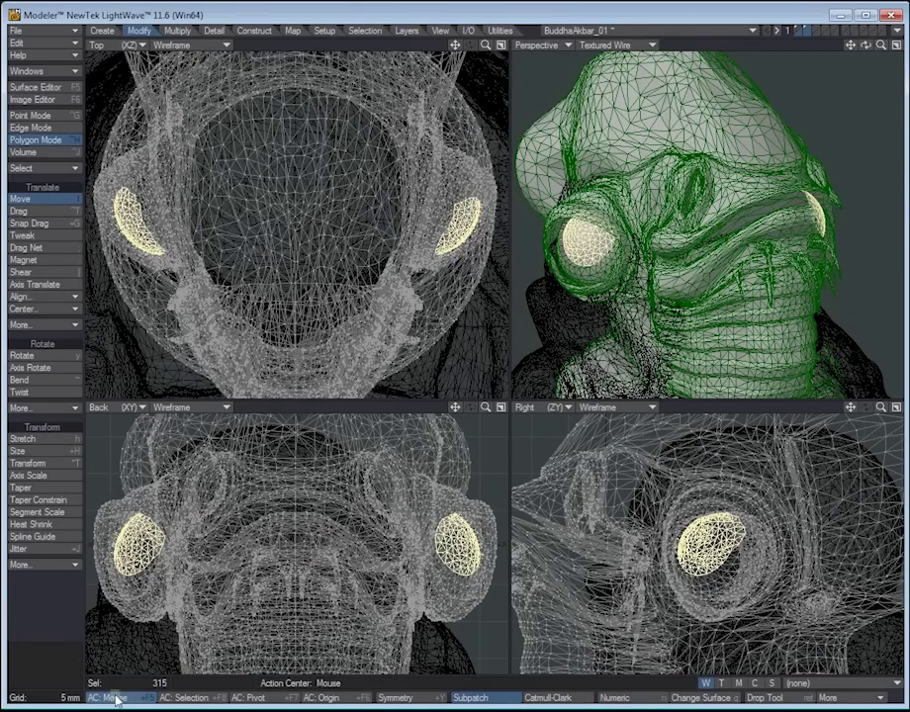
left_click(45, 200)
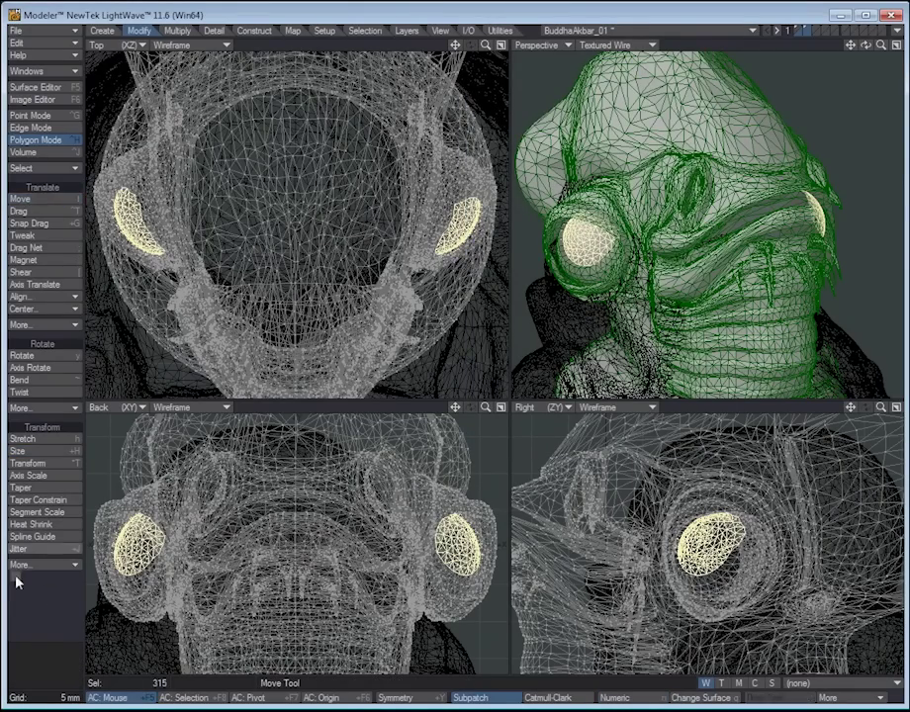
Step: Clear the selection, show only the alien head's layer, and review its edge statistics while inspecting the eyes
left_click(57, 612)
left_click_drag(810, 326, 826, 47, "alt")
left_click(810, 29)
left_click_drag(803, 218, 653, 238, "alt")
key("w")
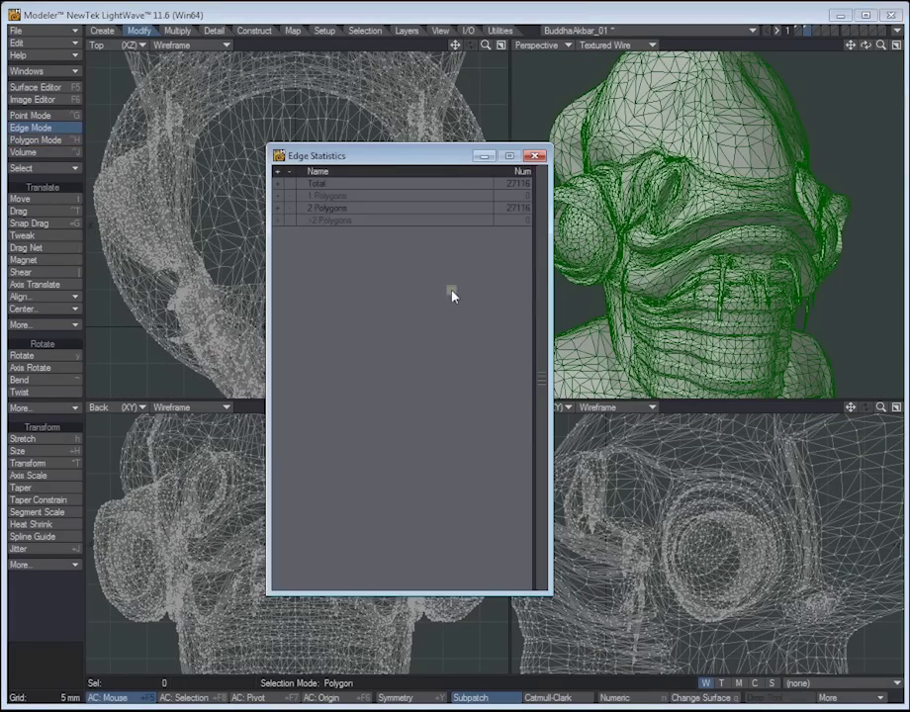
left_click(279, 208)
left_click(290, 208)
left_click_drag(725, 218, 855, 218, "alt")
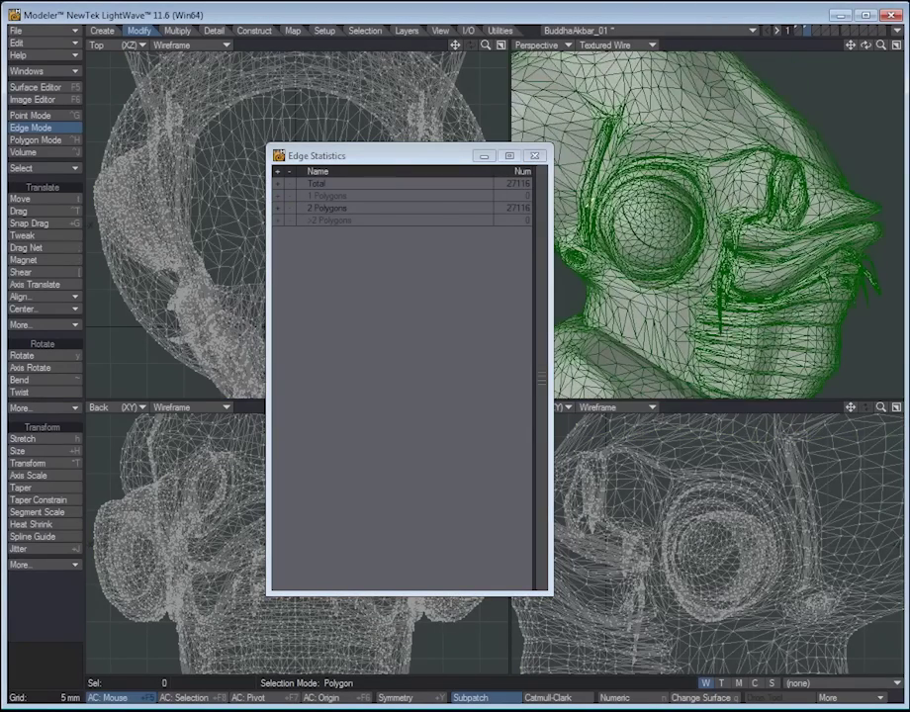
left_click_drag(662, 217, 751, 178, "alt")
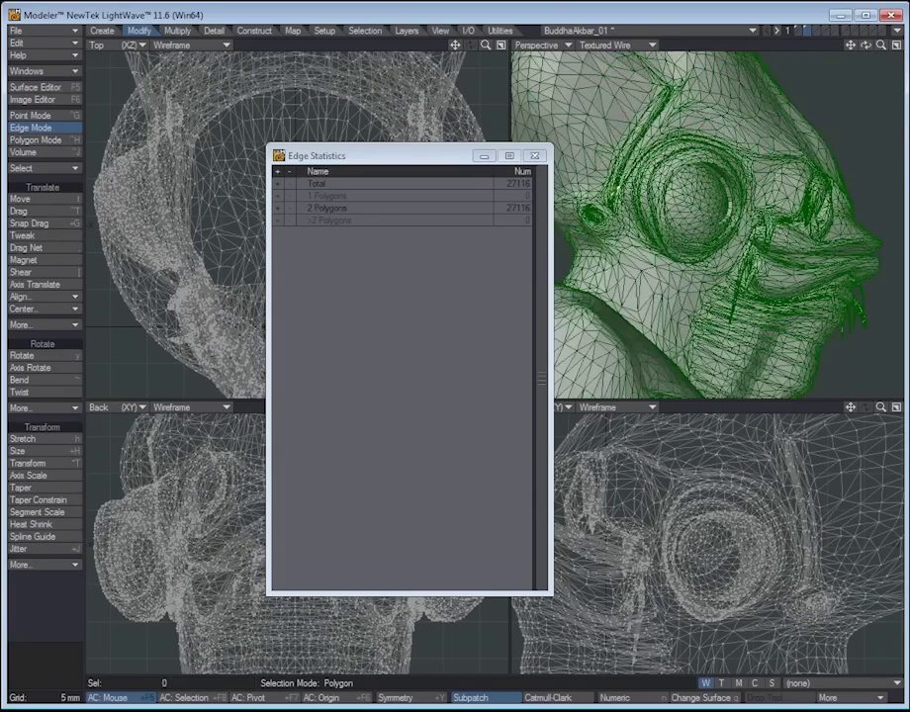
Step: Show the Buddha's layer, check its edge statistics and close them
left_click(799, 30)
left_click_drag(781, 212, 603, 201, "alt")
key("shift+period")
left_click(316, 212)
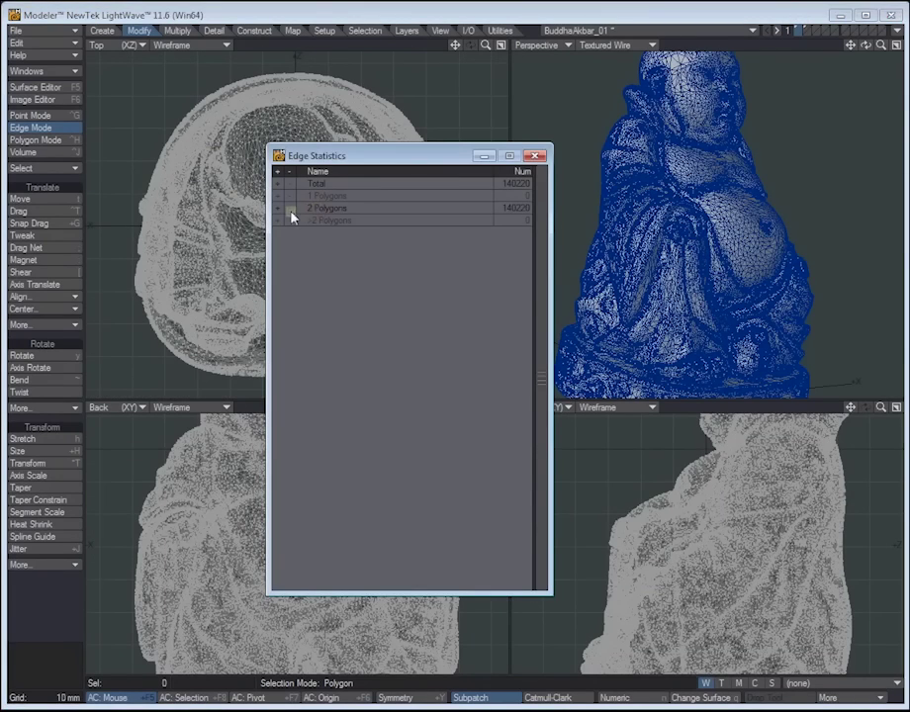
left_click(536, 156)
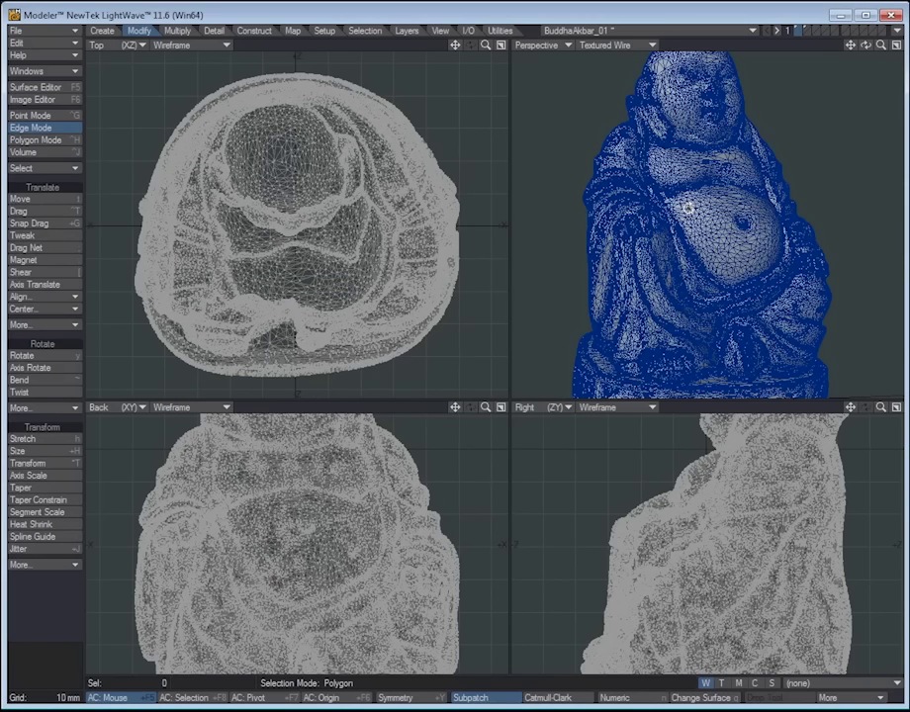
Step: Switch the perspective view to Texture shading, show the Buddha and head layers together, and inspect the whole statue
mouse_move(660, 219)
left_mouse_down("alt")
mouse_move(690, 203)
mouse_move(692, 149)
left_mouse_up("alt")
left_click(610, 45)
left_click(599, 32)
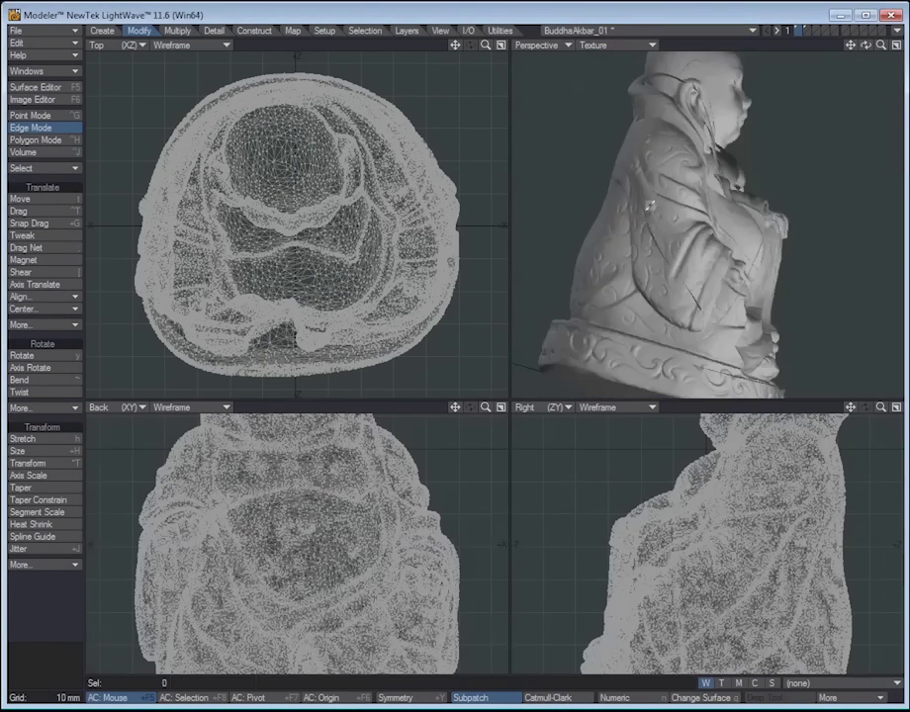
mouse_move(640, 187)
left_mouse_down("alt")
mouse_move(655, 268)
mouse_move(653, 231)
mouse_move(632, 258)
mouse_move(607, 208)
mouse_move(614, 185)
left_mouse_up("alt")
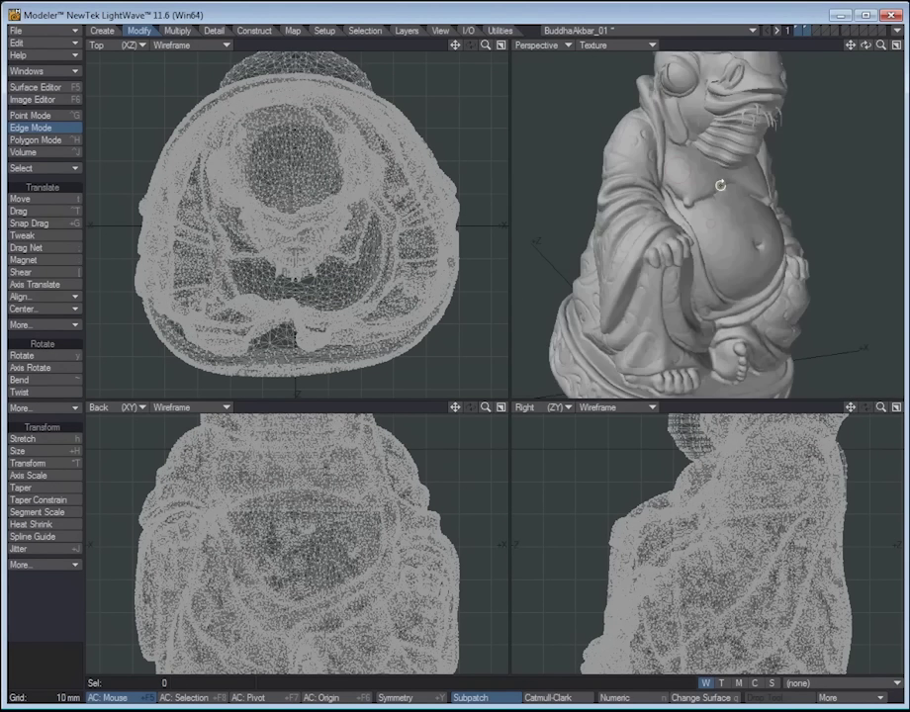
left_click_drag(720, 185, 677, 182, "alt")
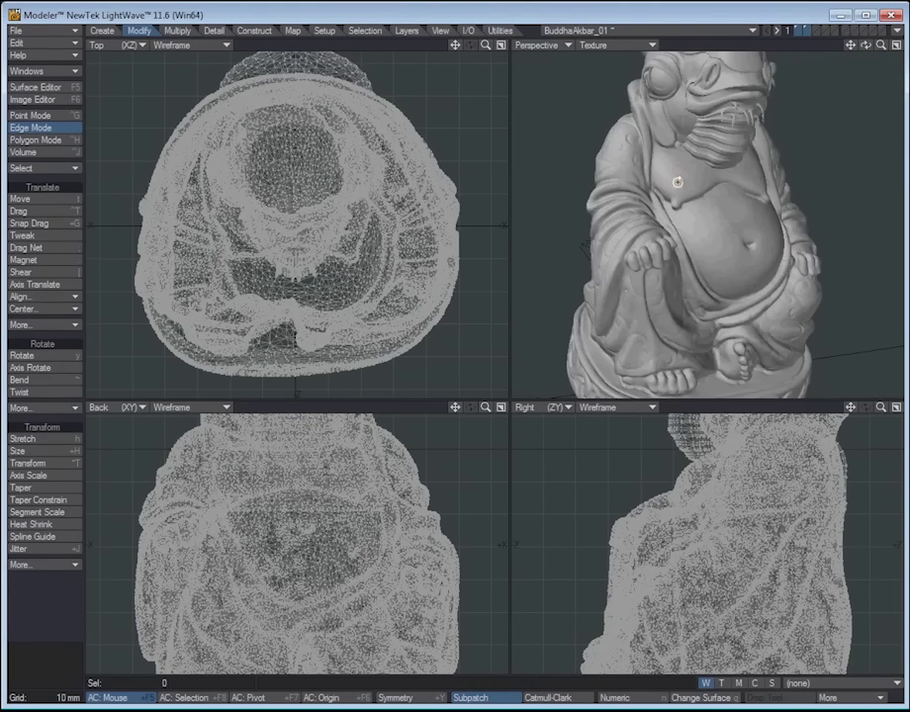
key("a")
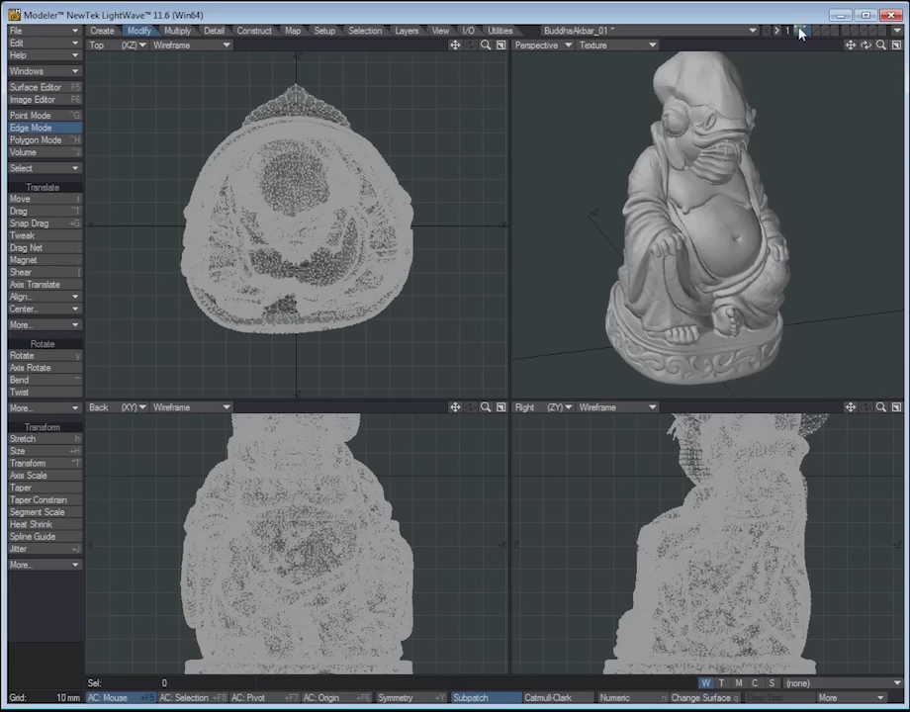
Step: Try moving the Buddha and alien head layers together by 1 mm in X, and undo the move
left_click(803, 31)
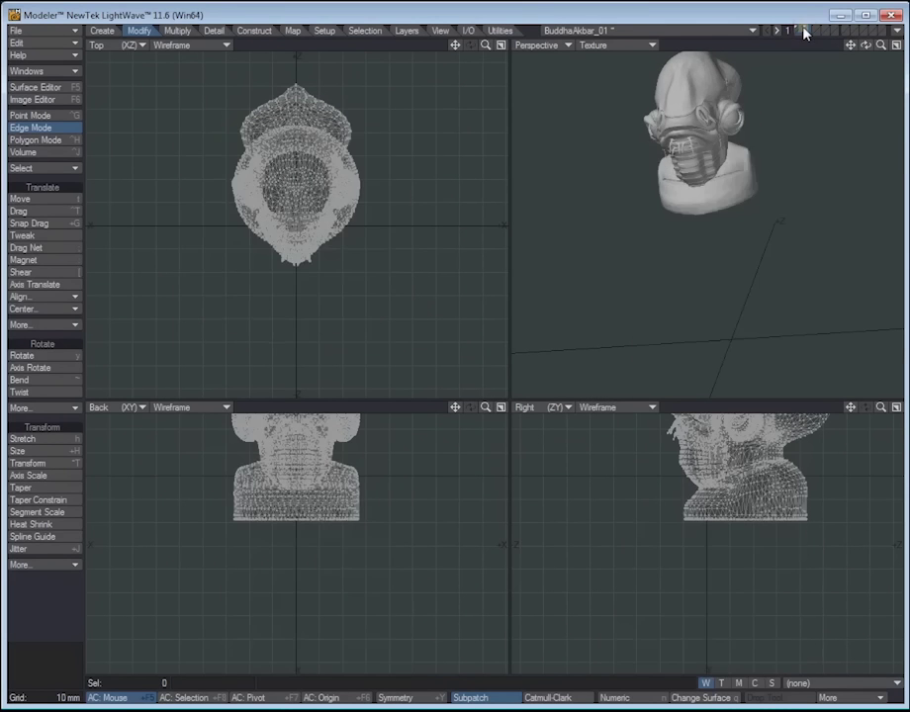
left_click(800, 34)
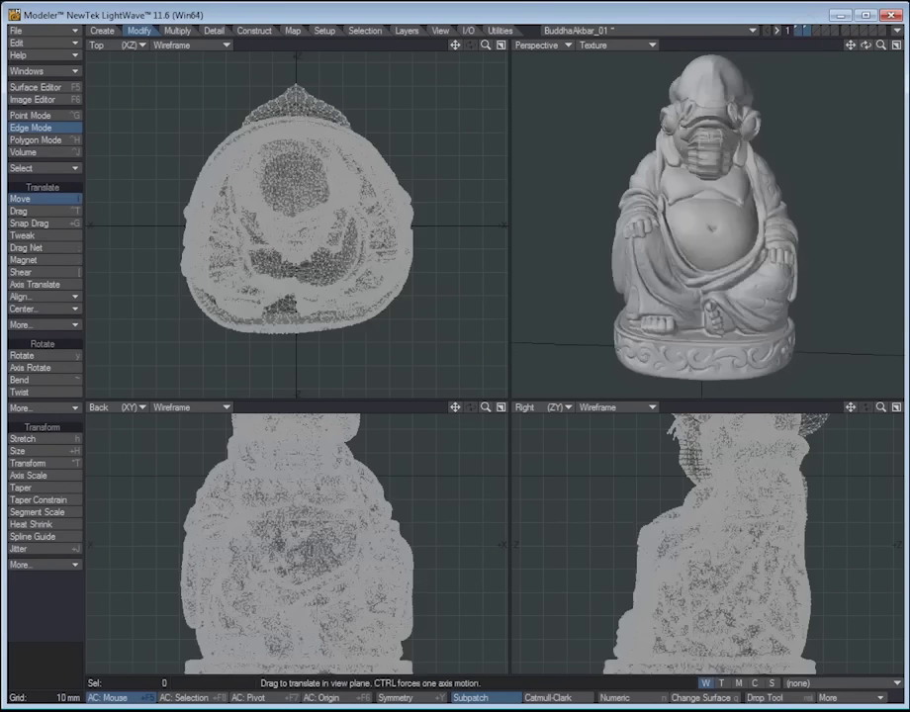
left_click_drag(712, 112, 714, 112)
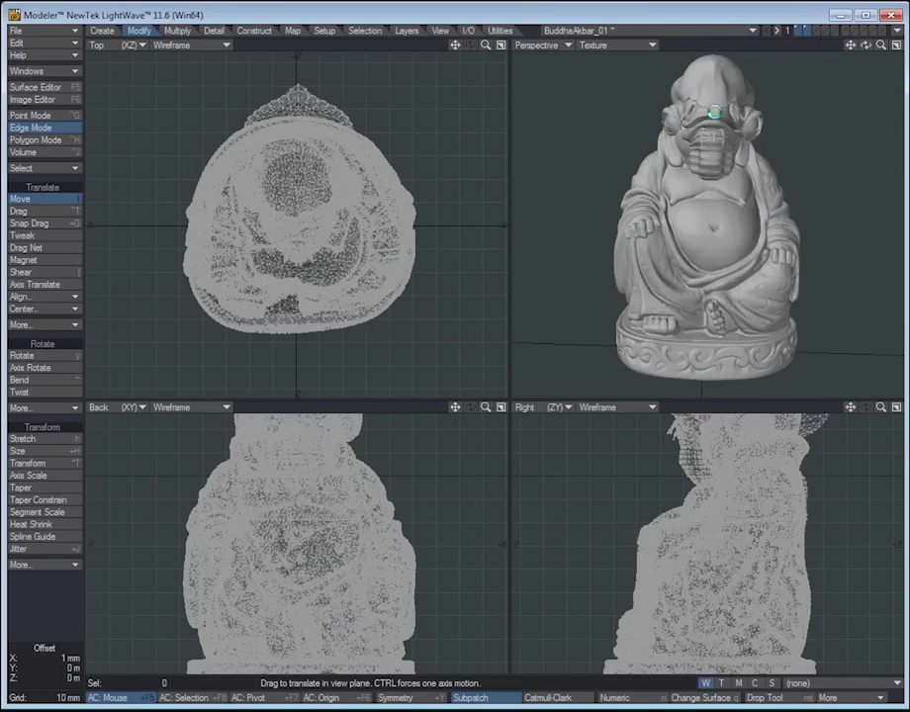
key("ctrl+z")
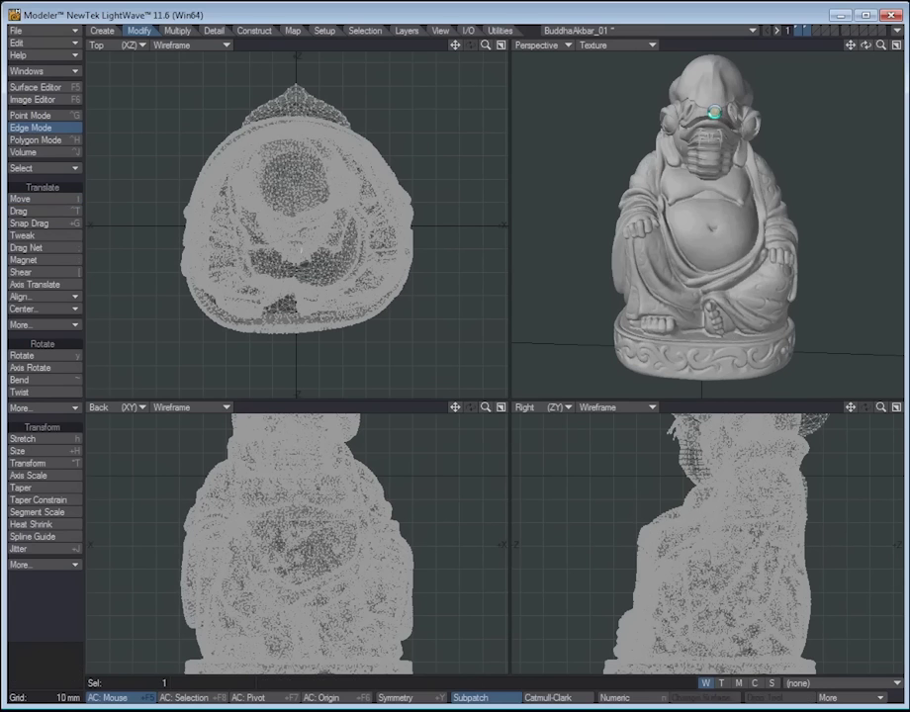
Step: Select all connected polygons of the alien head, move the head slightly toward -X on the Buddha, and clear the selection
key("ctrl+h")
key("]")
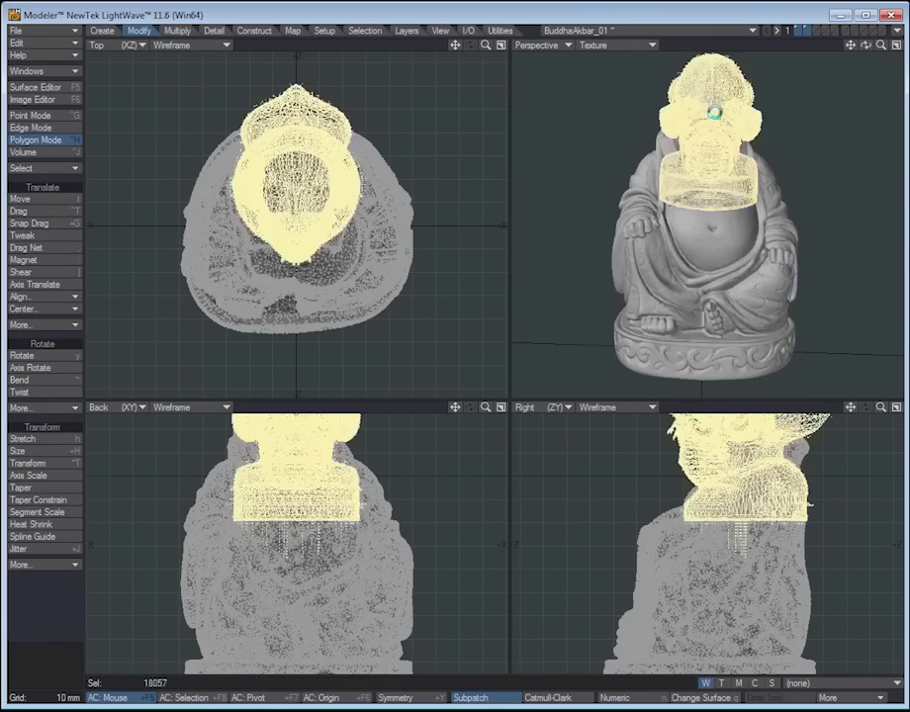
key("shift+a")
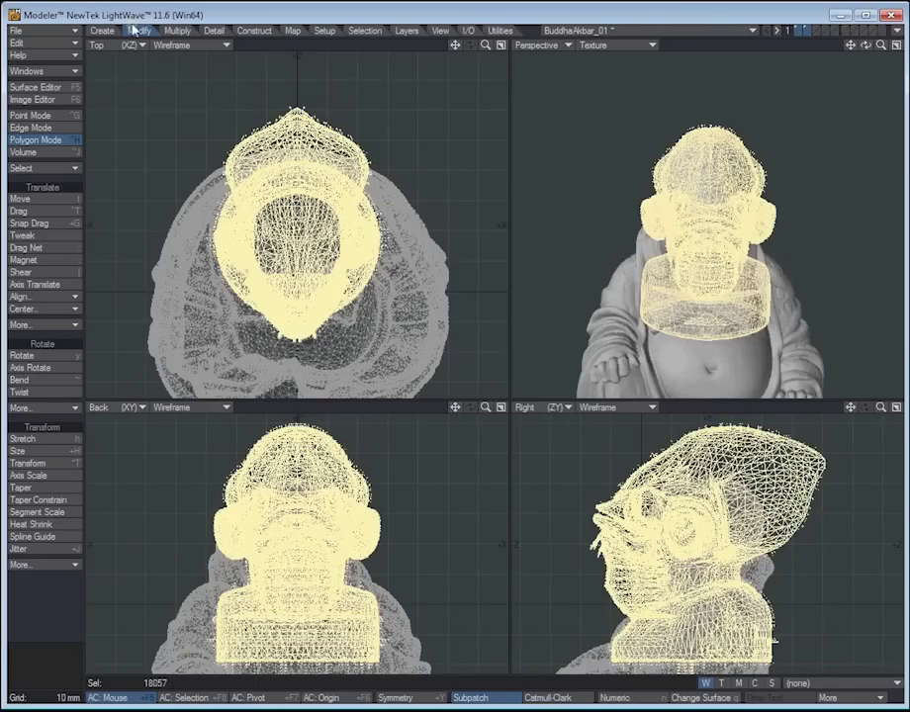
left_click(69, 197)
left_click_drag(292, 459, 289, 459)
left_click(55, 612)
left_click(55, 612)
Step: Reselect the whole alien head and turn off Show Polygon Selection for the TopR perspective viewport
left_click_drag(812, 215, 723, 206, "alt")
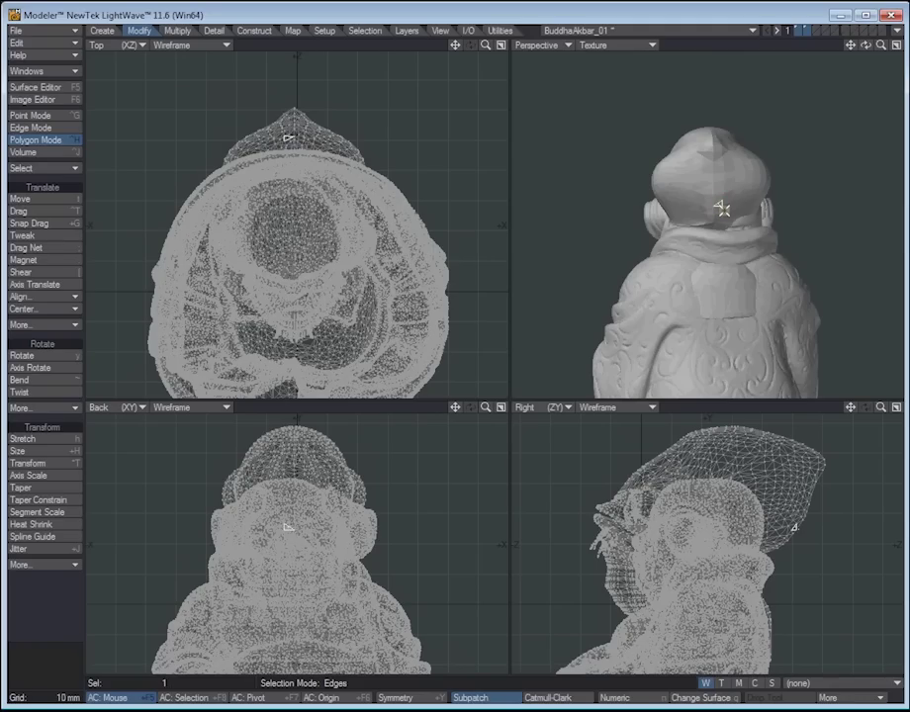
key("bracketright")
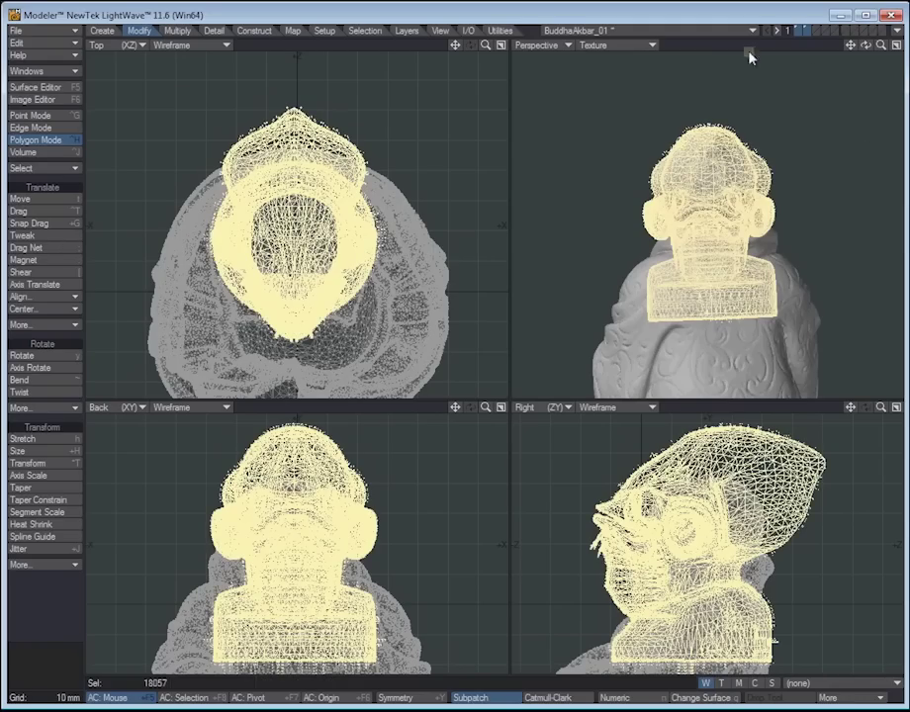
key("d")
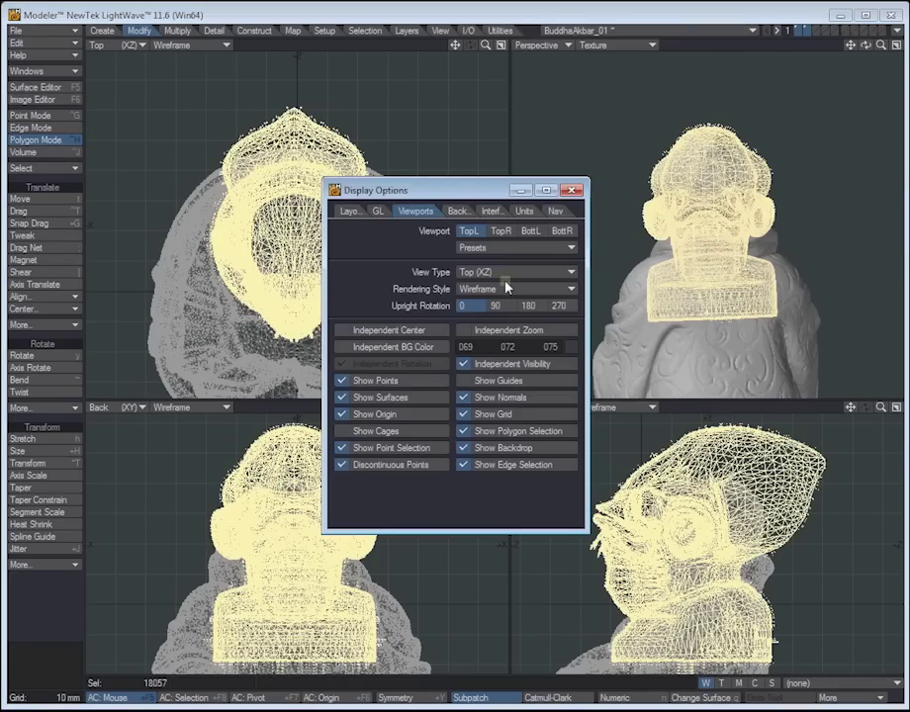
left_click(479, 432)
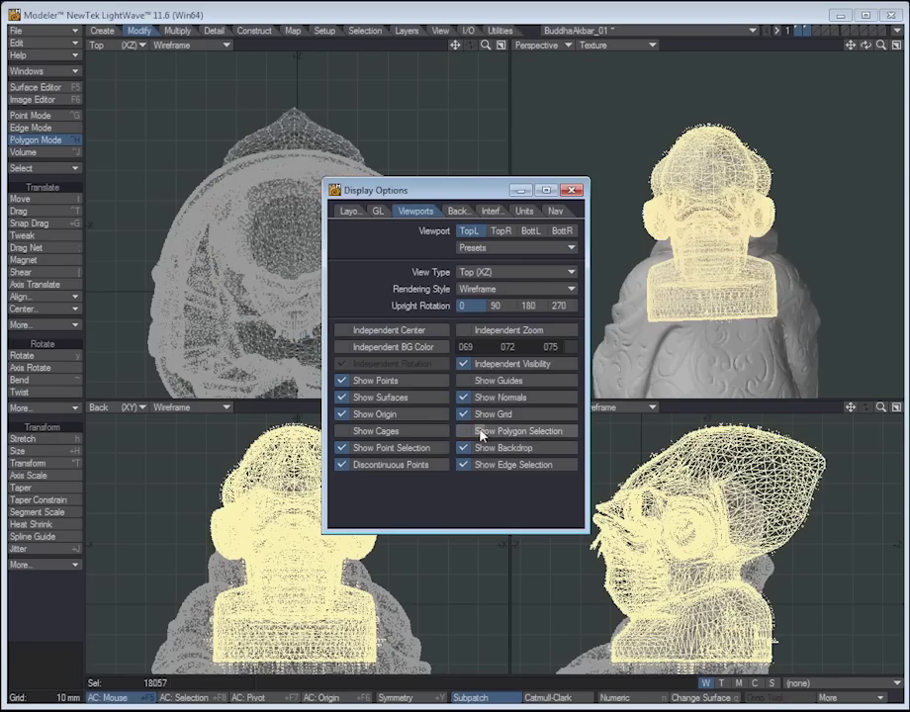
left_click(482, 433)
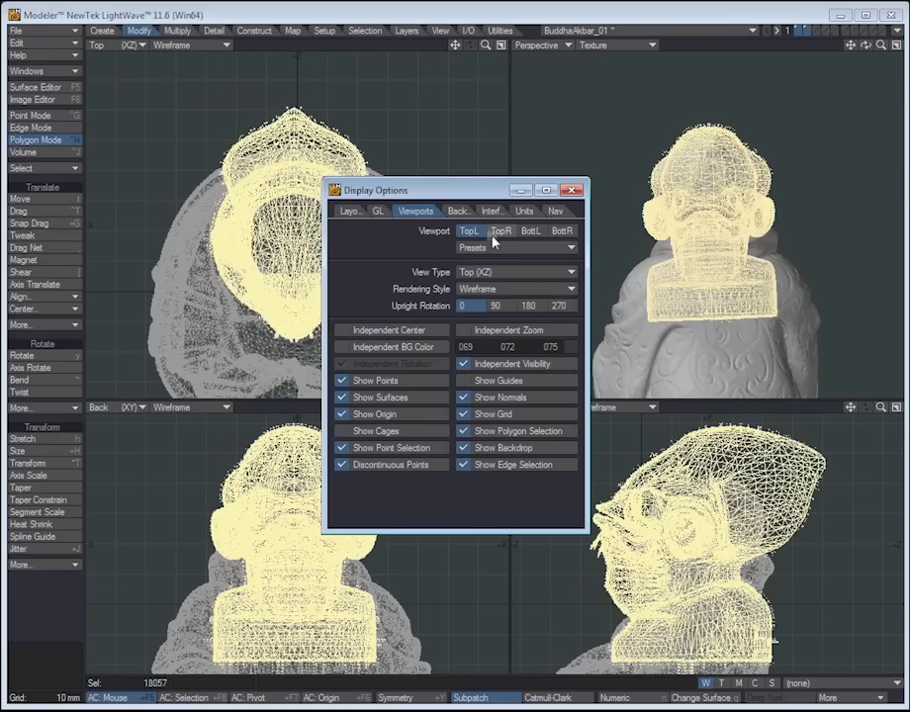
left_click(502, 230)
left_click(484, 433)
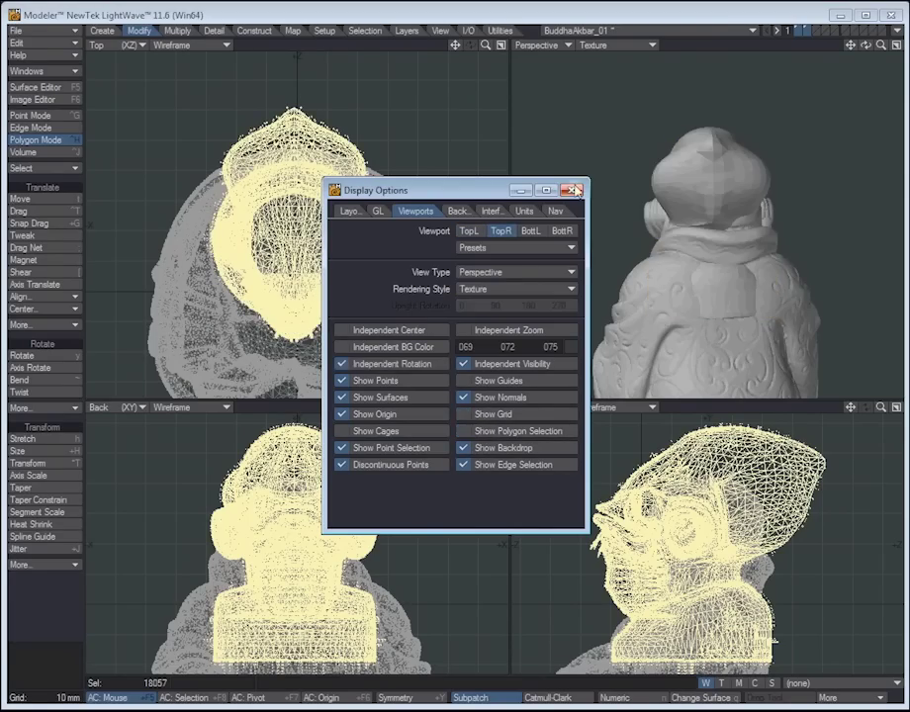
left_click(571, 190)
Step: Move the alien head slightly toward -X and back toward +Z, checking its fit in the Buddha's collar from several angles
left_click_drag(699, 211, 742, 201, "alt")
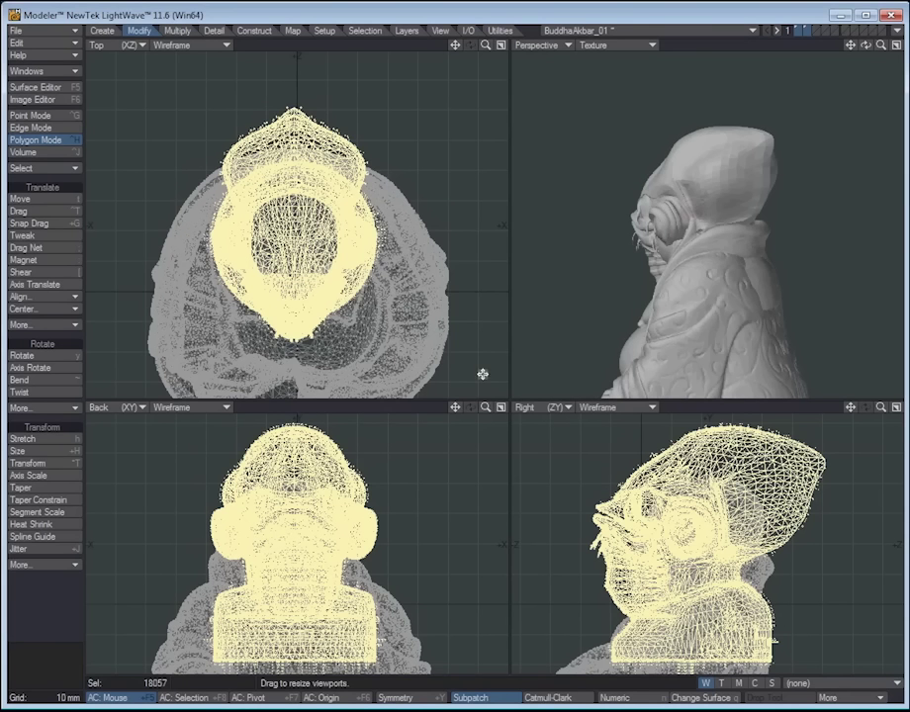
left_click_drag(605, 275, 735, 228, "alt")
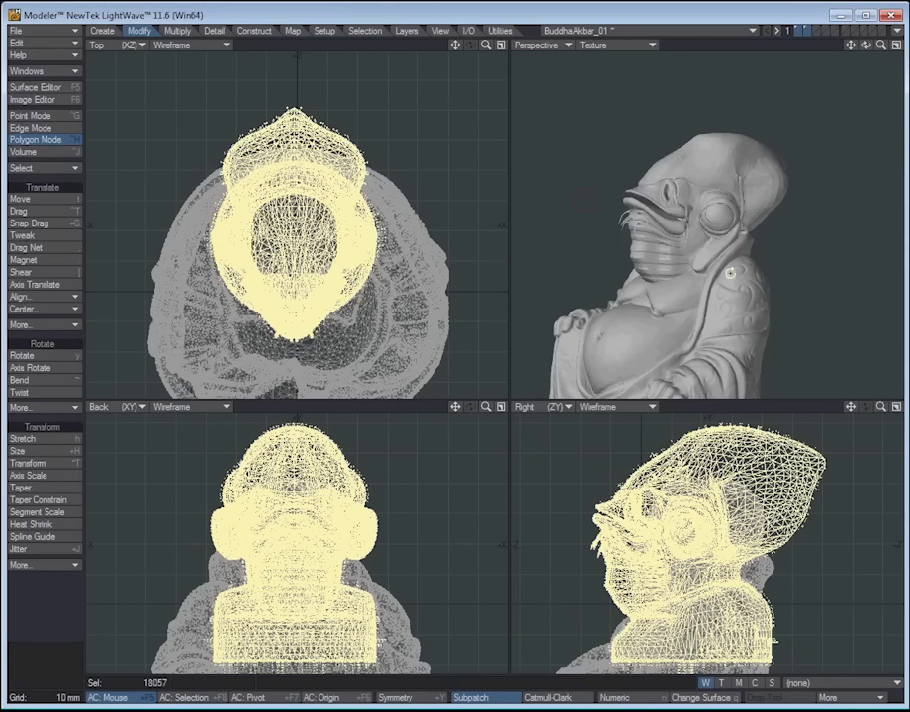
left_click_drag(691, 259, 721, 189, "alt")
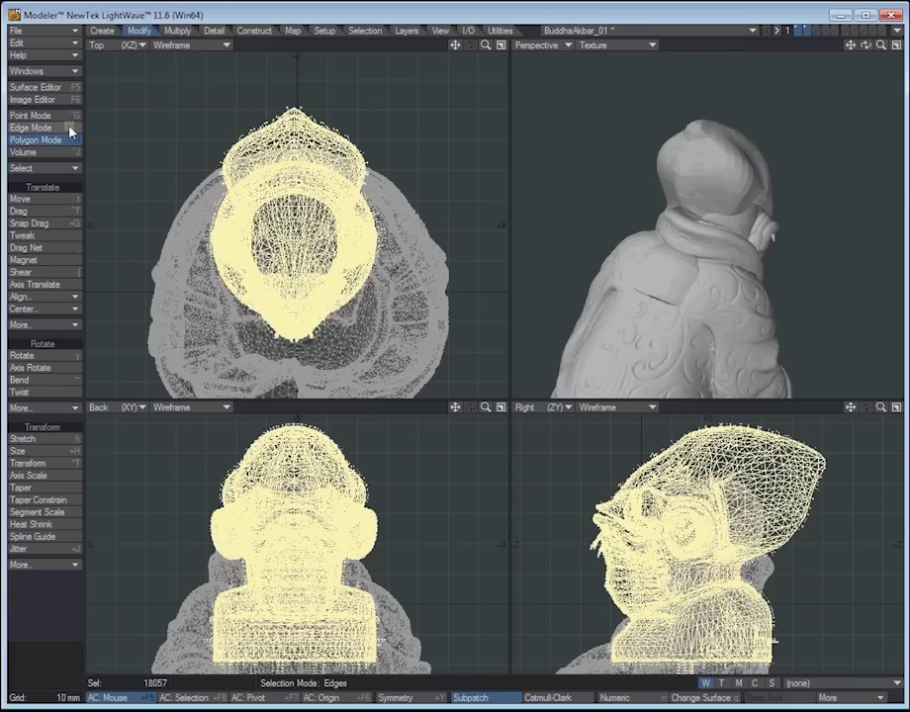
left_click(19, 199)
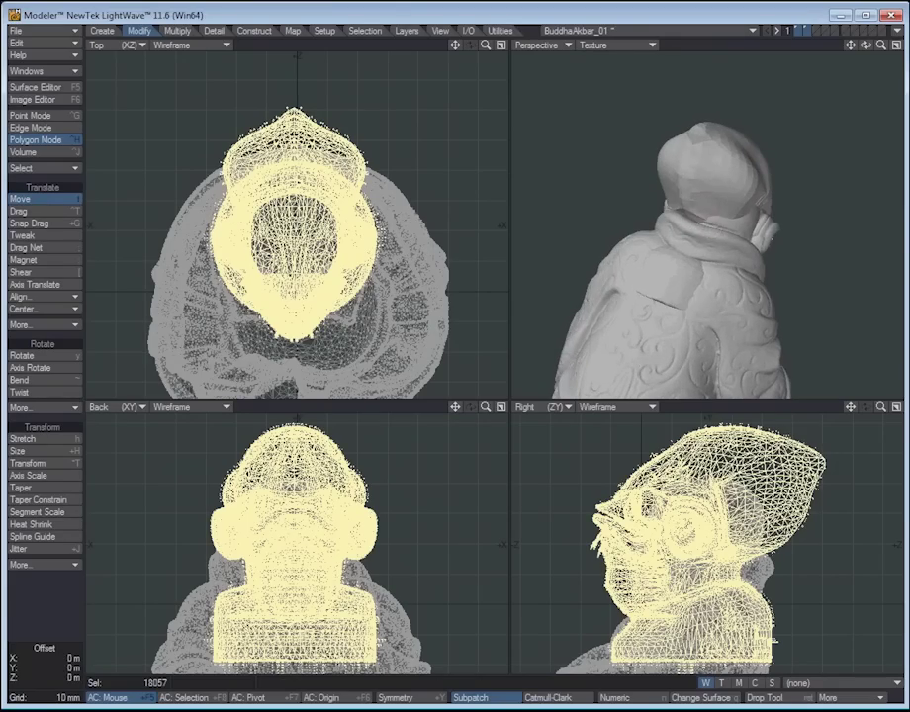
left_click_drag(704, 204, 698, 210)
key("ctrl+z")
left_click_drag(279, 265, 270, 266)
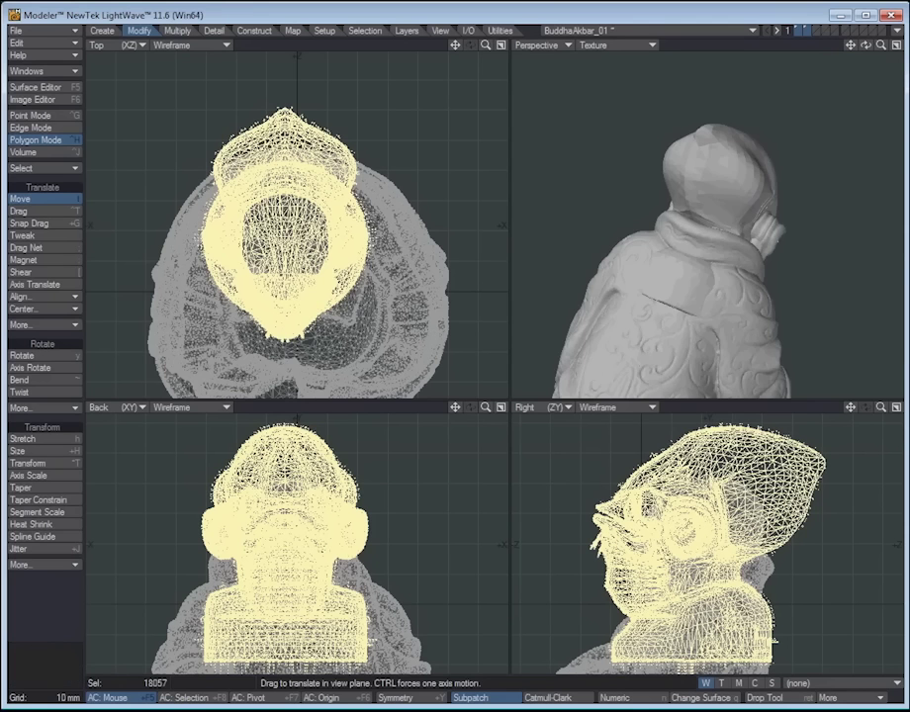
mouse_move(701, 205)
left_mouse_down("alt")
mouse_move(633, 201)
mouse_move(634, 184)
mouse_move(563, 197)
mouse_move(685, 201)
left_mouse_up("alt")
left_click_drag(270, 268, 270, 262)
left_click_drag(584, 202, 652, 261, "alt")
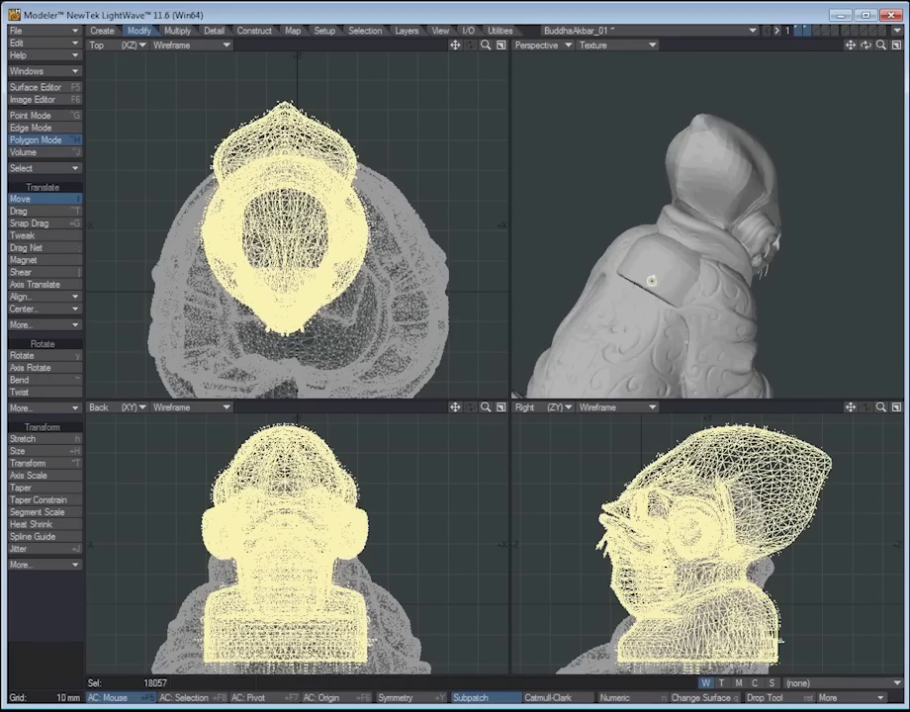
Step: Use the Magnet tool to push the back of the alien's neck block forward into the Buddha's body, and clear the selection
left_click(102, 30)
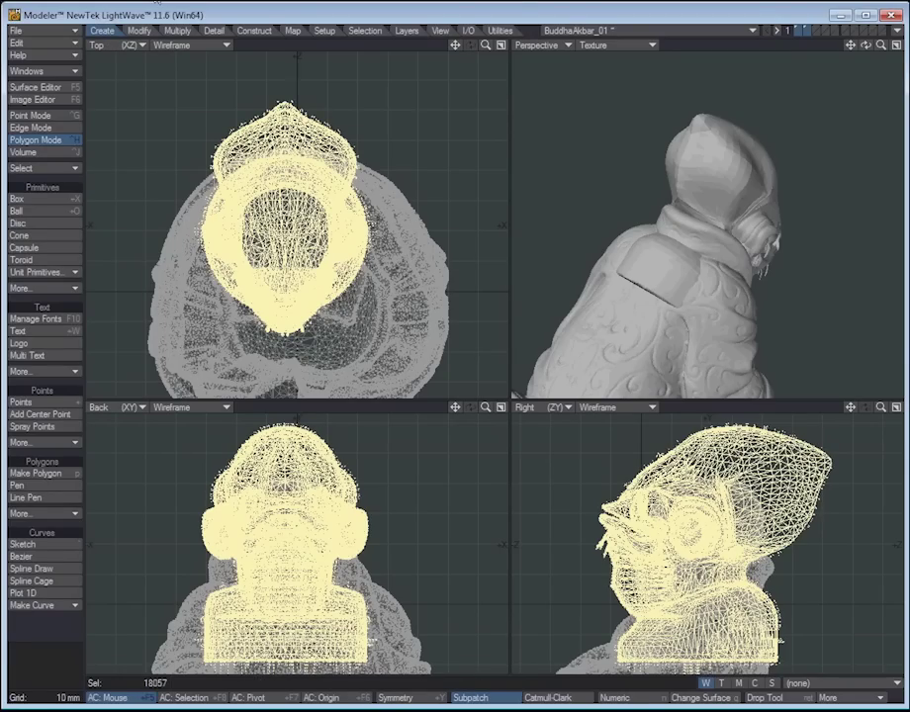
left_click(138, 31)
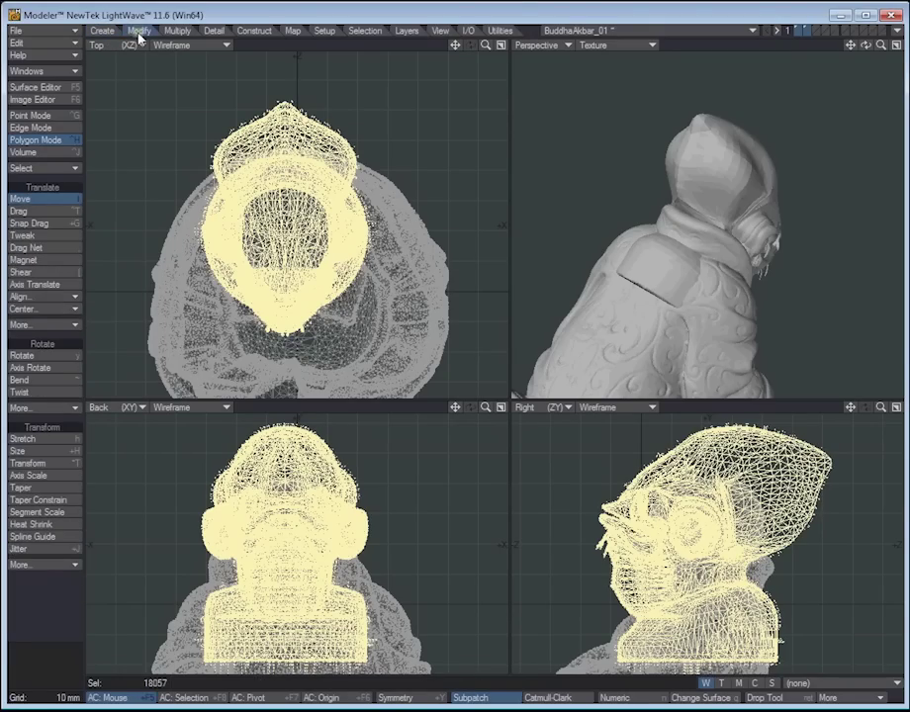
left_click(41, 260)
key("a")
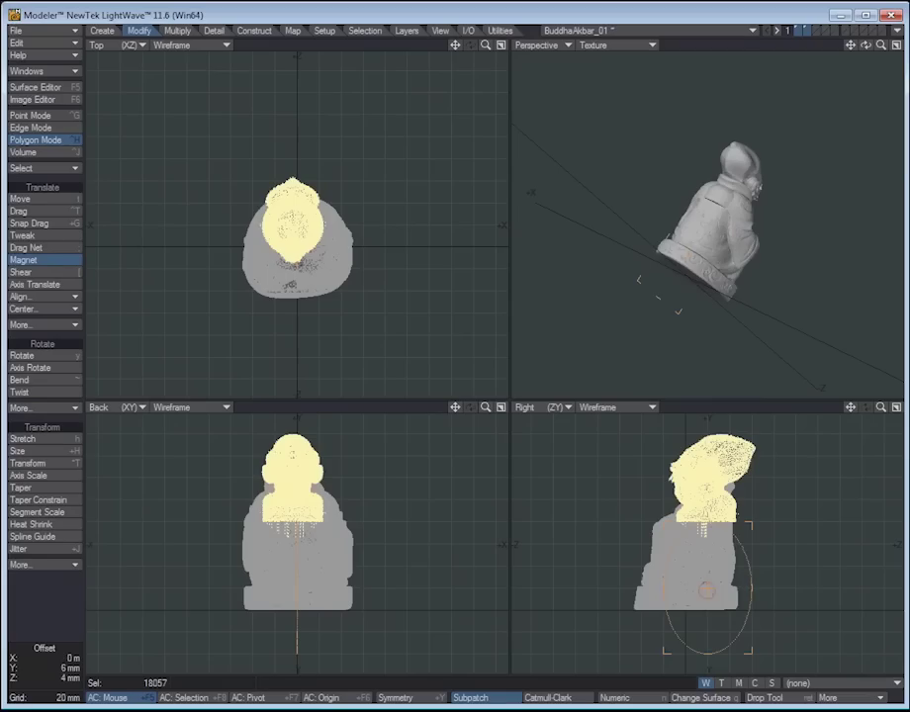
left_click_drag(707, 587, 730, 524)
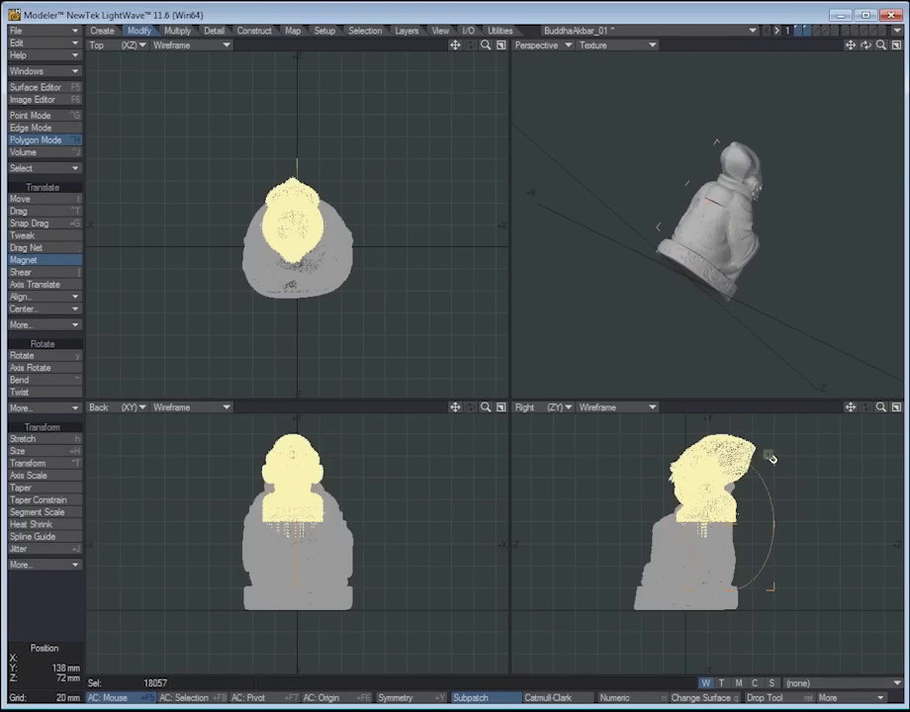
right_click_drag(772, 460, 762, 481)
left_click_drag(733, 524, 721, 528)
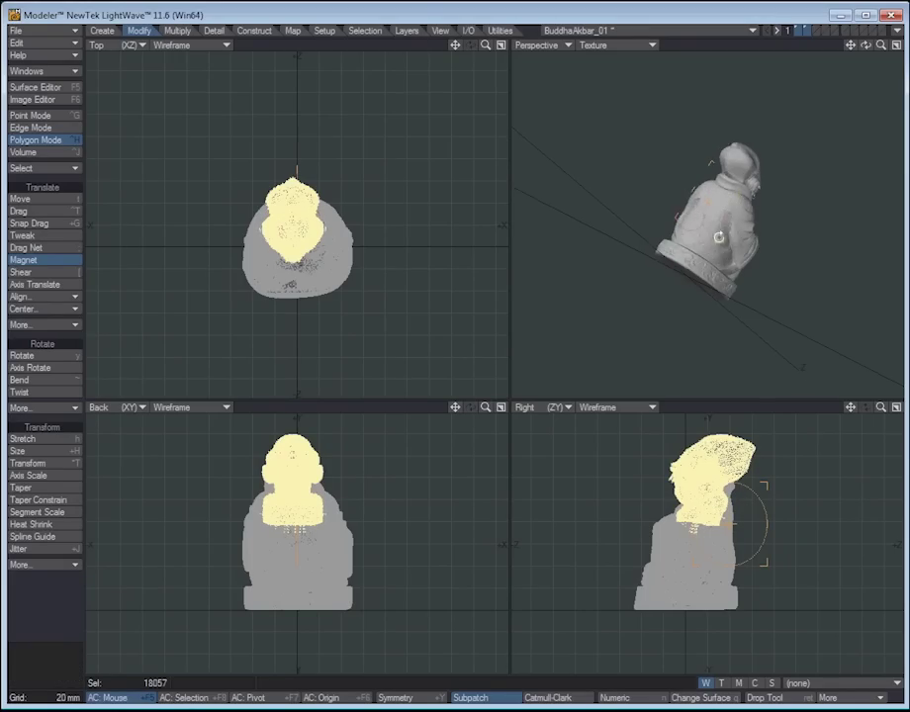
left_click_drag(720, 238, 736, 260, "alt")
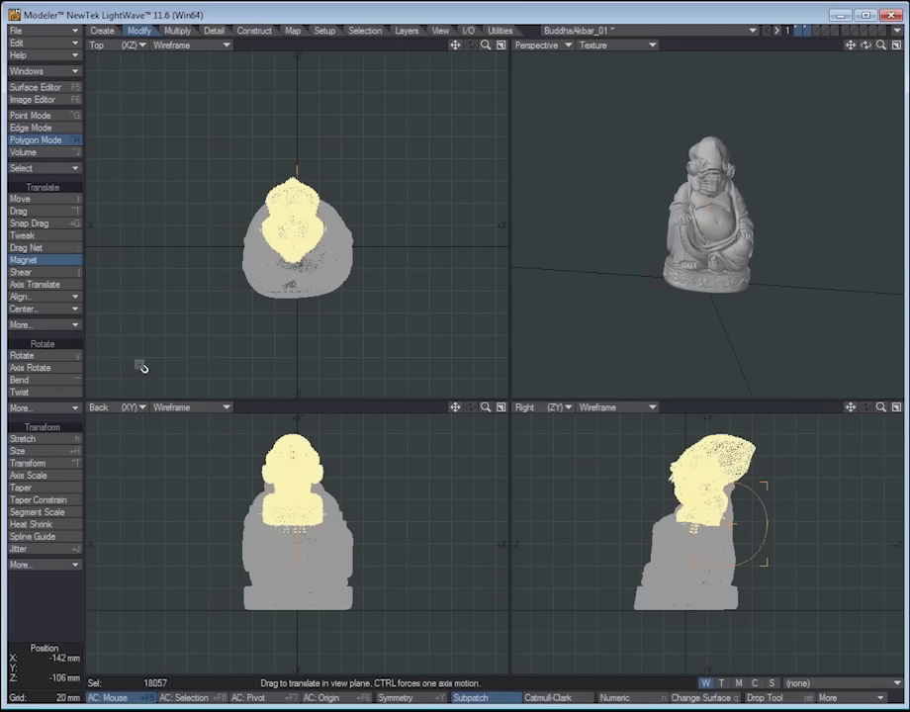
left_click(55, 259)
left_click(70, 621)
Step: Select the Buddha's connected polygons and reshape the areas around both of its ears with the Magnet tool
left_click_drag(777, 300, 784, 287, "ctrl+alt")
left_click_drag(729, 186, 762, 206, "alt")
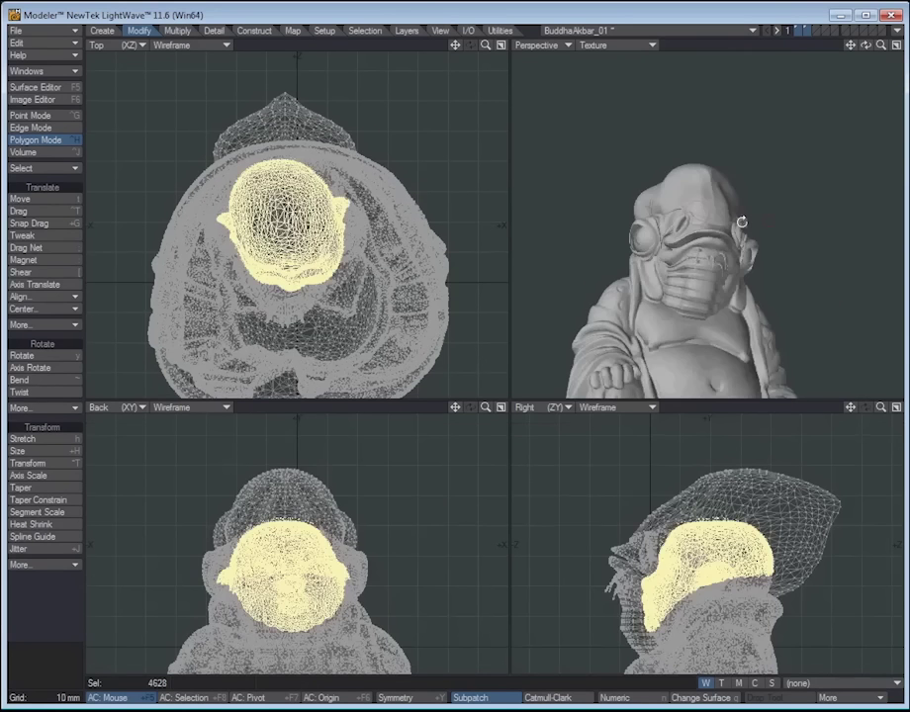
left_click_drag(742, 223, 539, 259, "alt")
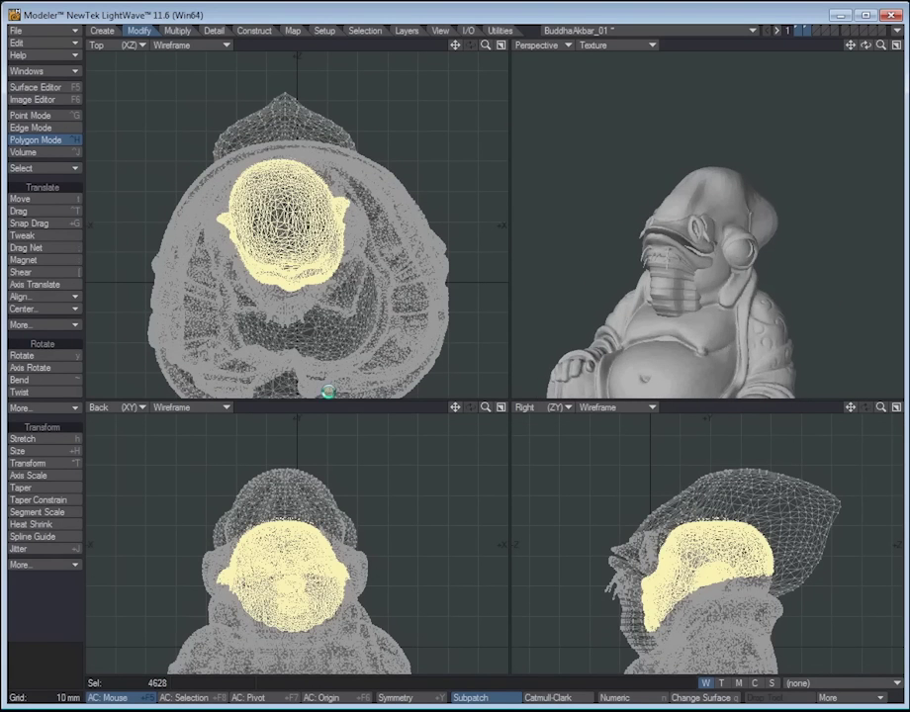
key("]")
left_click_drag(698, 240, 692, 211, "alt")
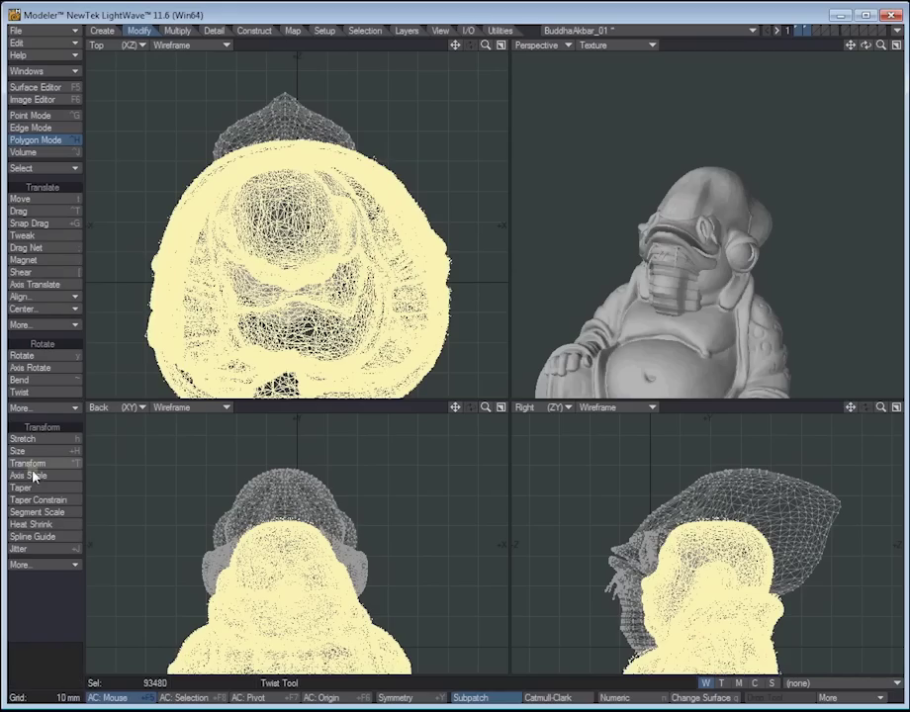
left_click(44, 261)
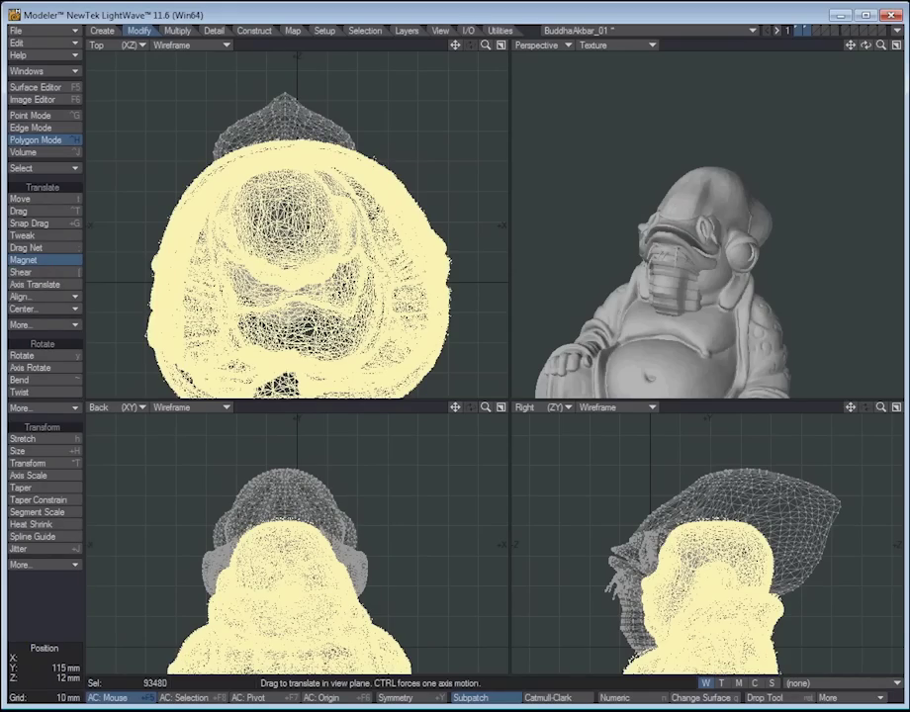
key("a")
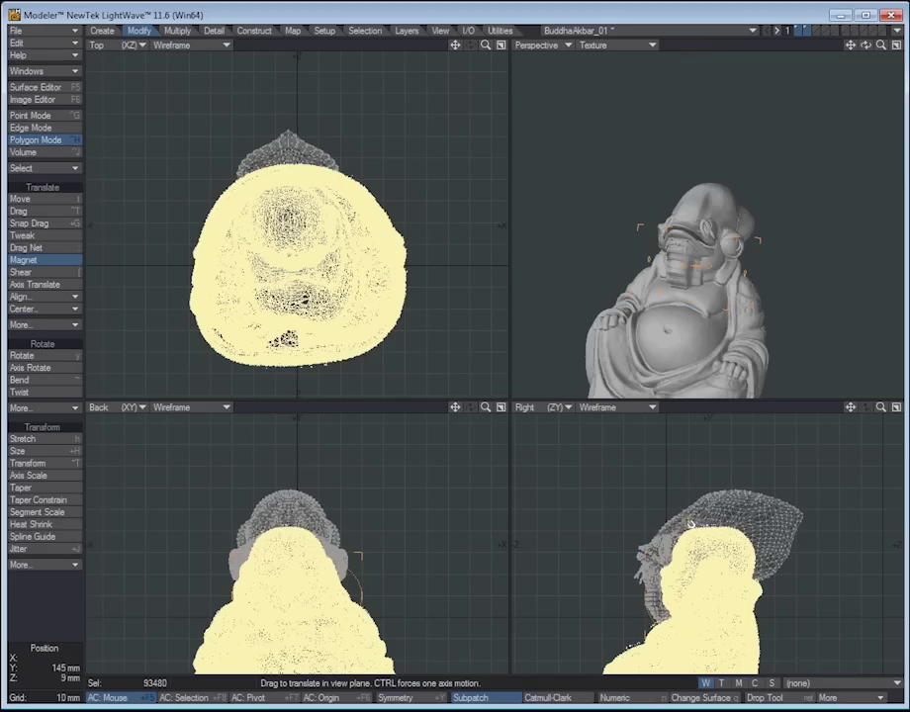
left_click_drag(315, 609, 328, 589)
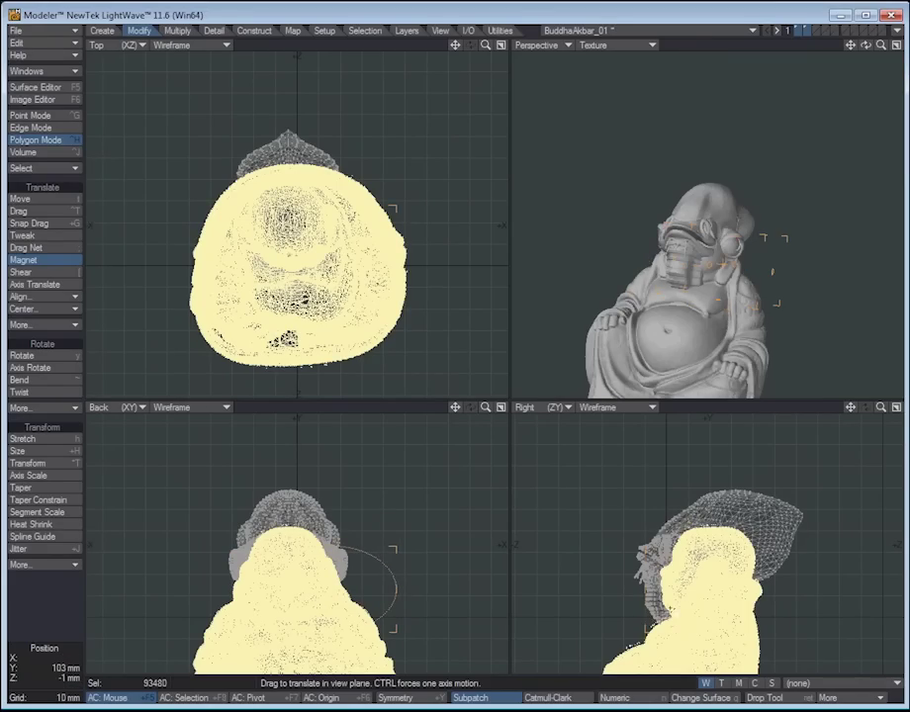
left_click_drag(712, 219, 727, 247, "alt")
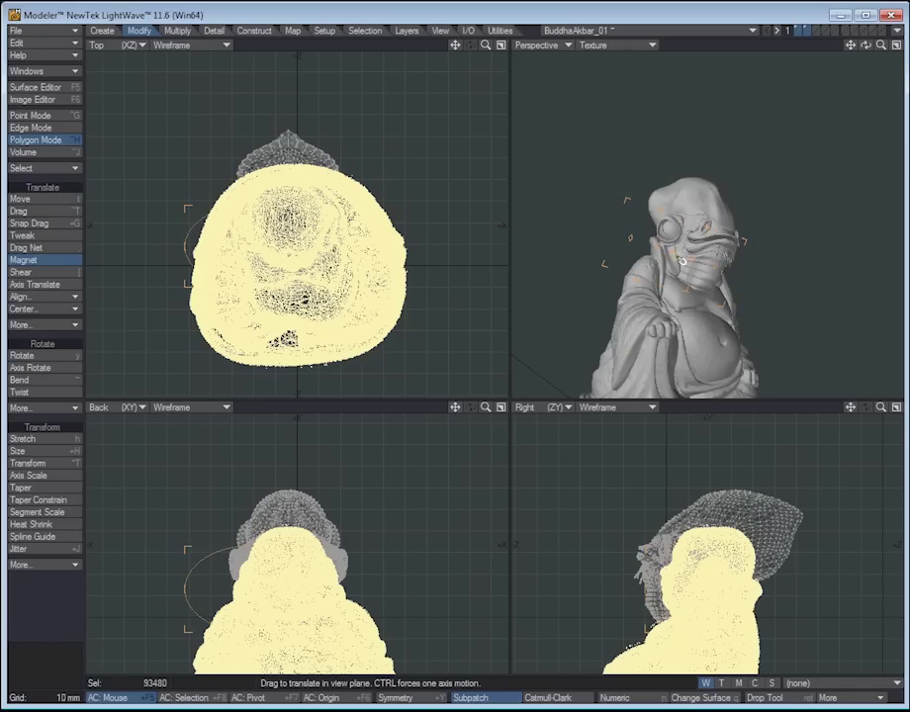
left_click_drag(477, 180, 480, 184)
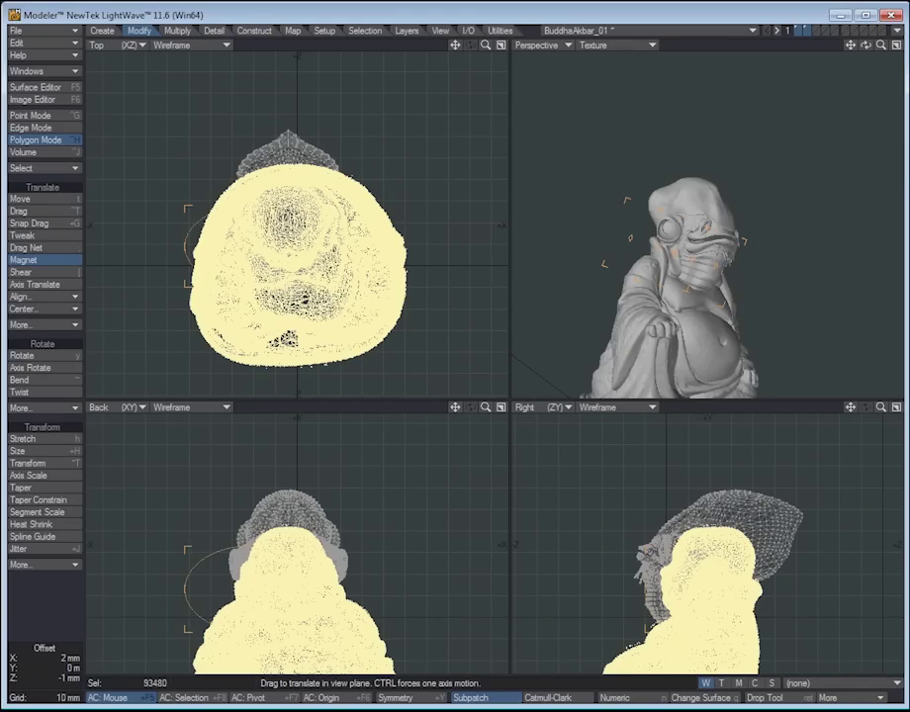
Step: Select the whole alien head and assign it a surface named Ack with a reduced diffuse value
left_click_drag(700, 237, 609, 198, "alt")
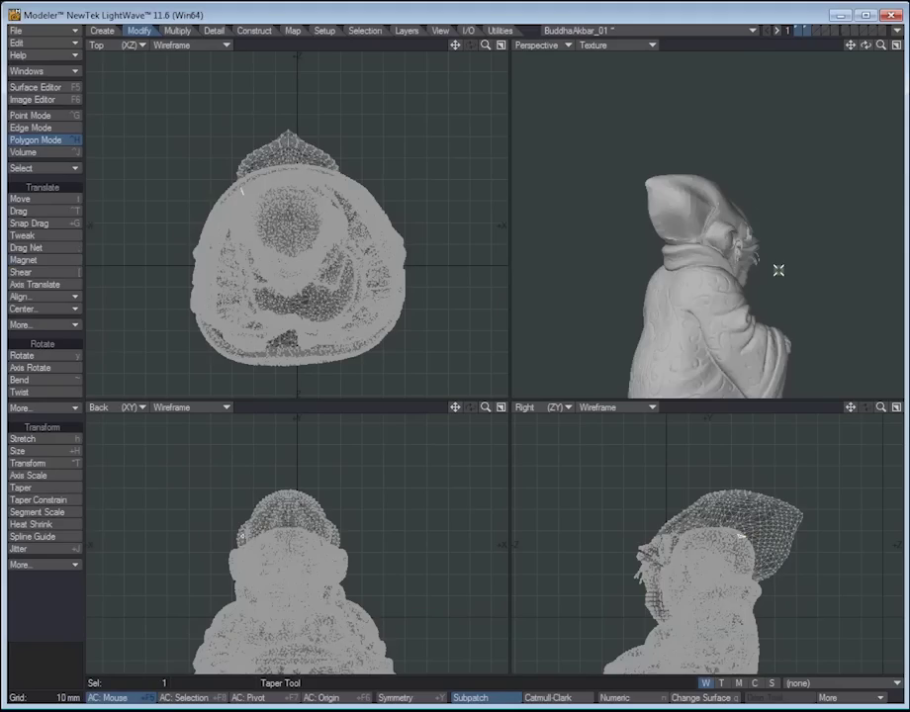
key("]")
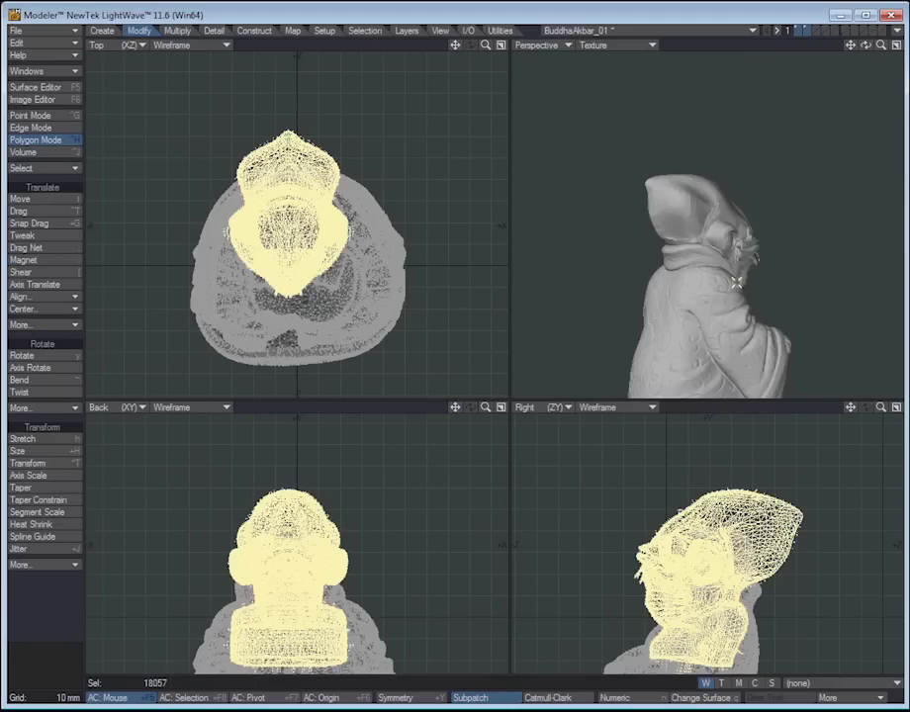
type("q")
type("Ack")
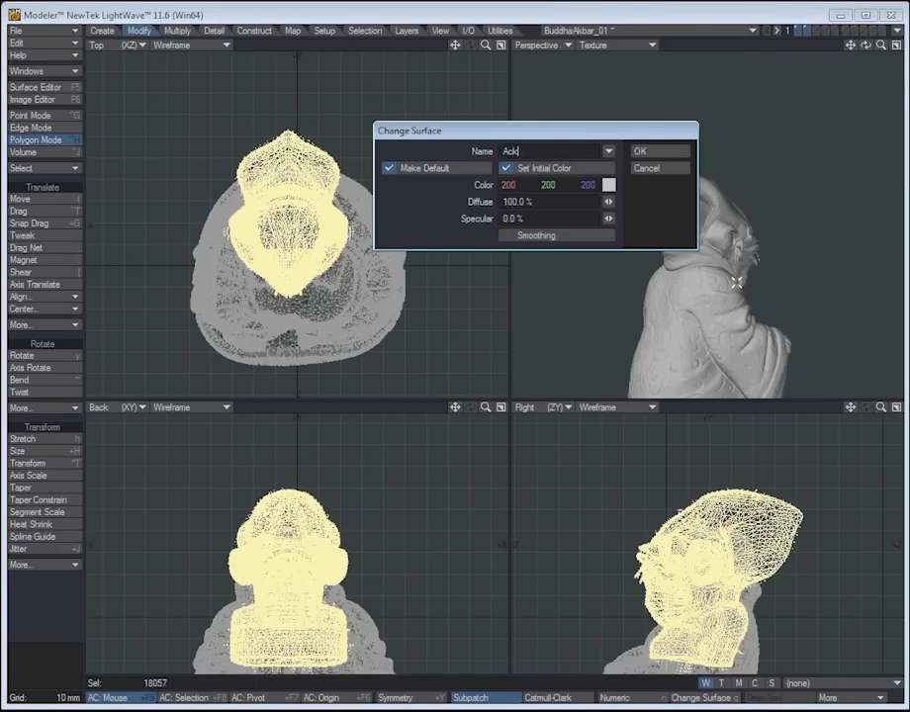
key("Tab")
left_click_drag(609, 202, 608, 201)
left_click(645, 148)
left_click_drag(644, 147, 623, 252, "alt")
Step: Copy the alien head into an empty layer and set the Buddha's layer as the background
left_click(806, 33)
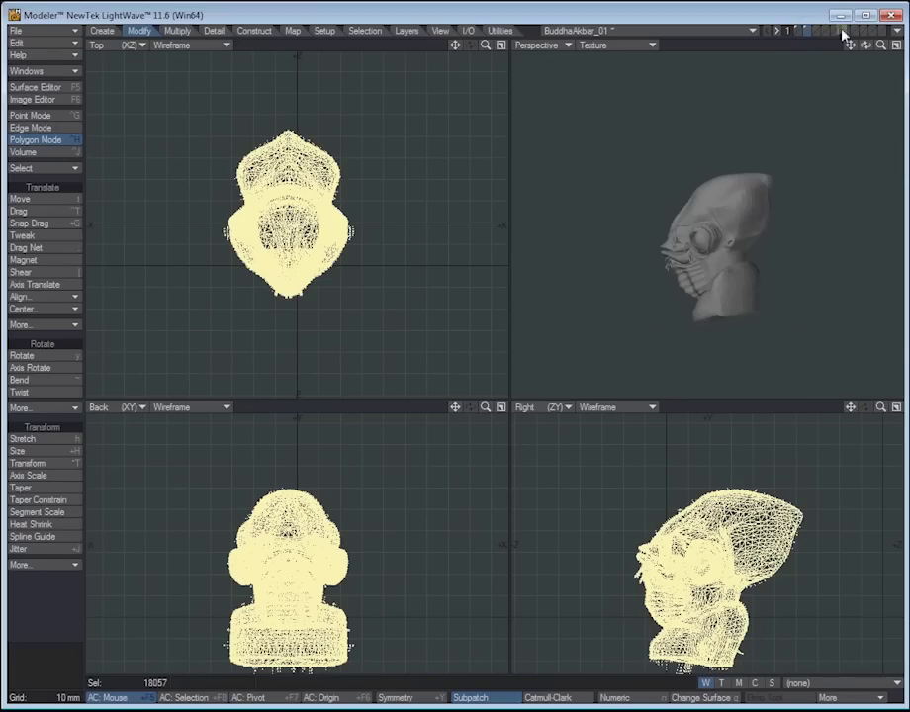
left_click(846, 33)
left_click(823, 38)
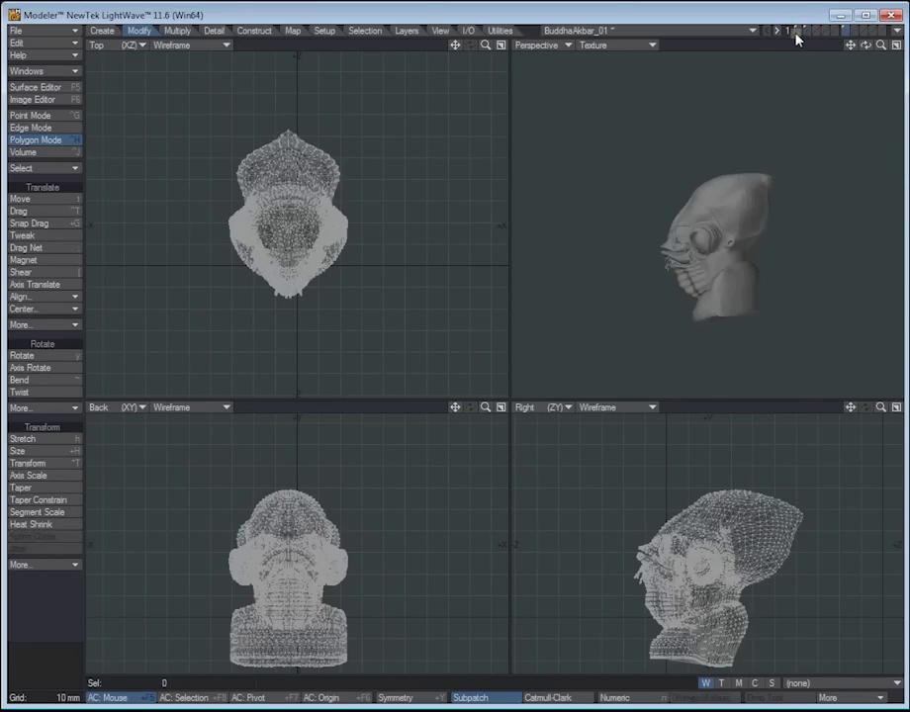
left_click(800, 34)
Step: Combine the alien head with the Buddha in the background layer using a Boolean Union
left_click_drag(812, 116, 788, 253, "ctrl+alt")
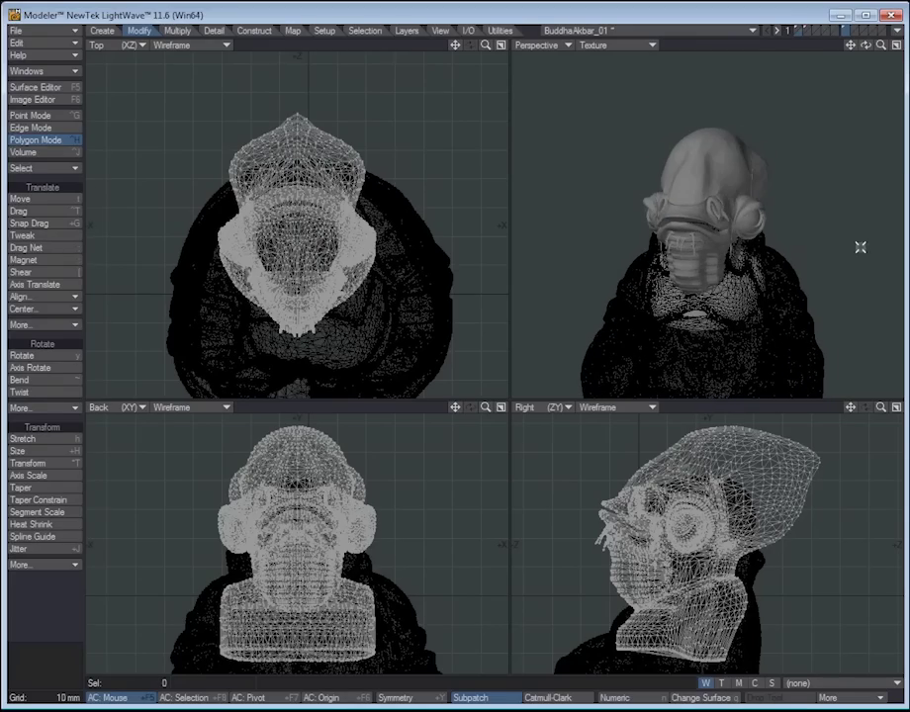
key("t")
key("shift+b")
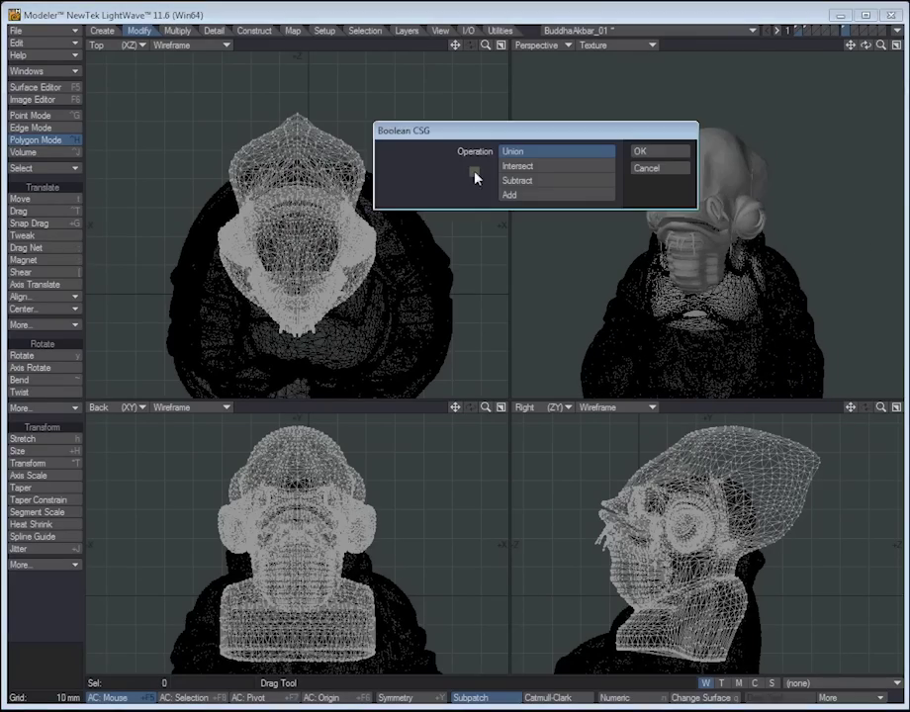
left_click(651, 150)
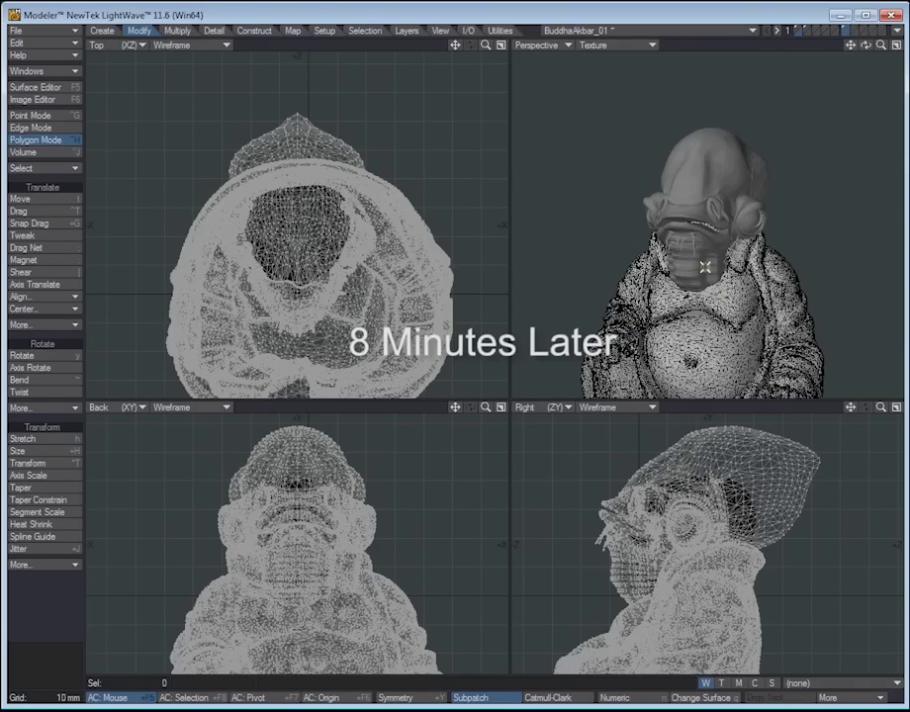
Step: Merge the duplicate points of the united statue with the Automatic range, keeping 1-point polygons
mouse_move(710, 264)
left_mouse_down("alt")
mouse_move(758, 227)
mouse_move(648, 230)
mouse_move(645, 207)
mouse_move(627, 211)
mouse_move(692, 198)
mouse_move(721, 238)
mouse_move(725, 229)
mouse_move(714, 225)
mouse_move(727, 205)
mouse_move(657, 197)
mouse_move(608, 209)
mouse_move(772, 224)
mouse_move(637, 238)
mouse_move(714, 226)
left_mouse_up("alt")
left_click(846, 28)
key("m")
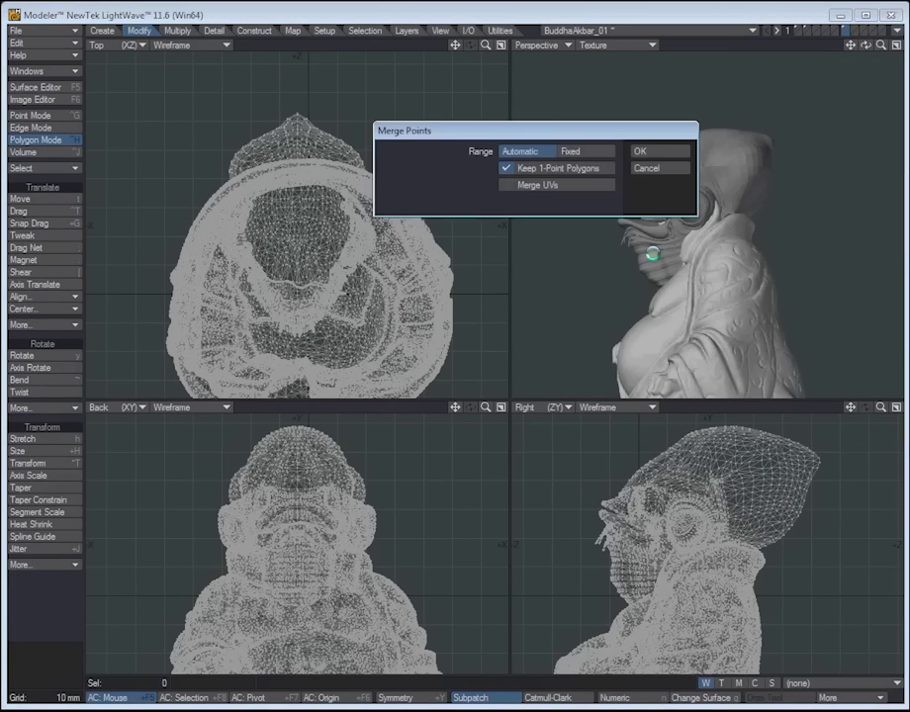
left_click(650, 149)
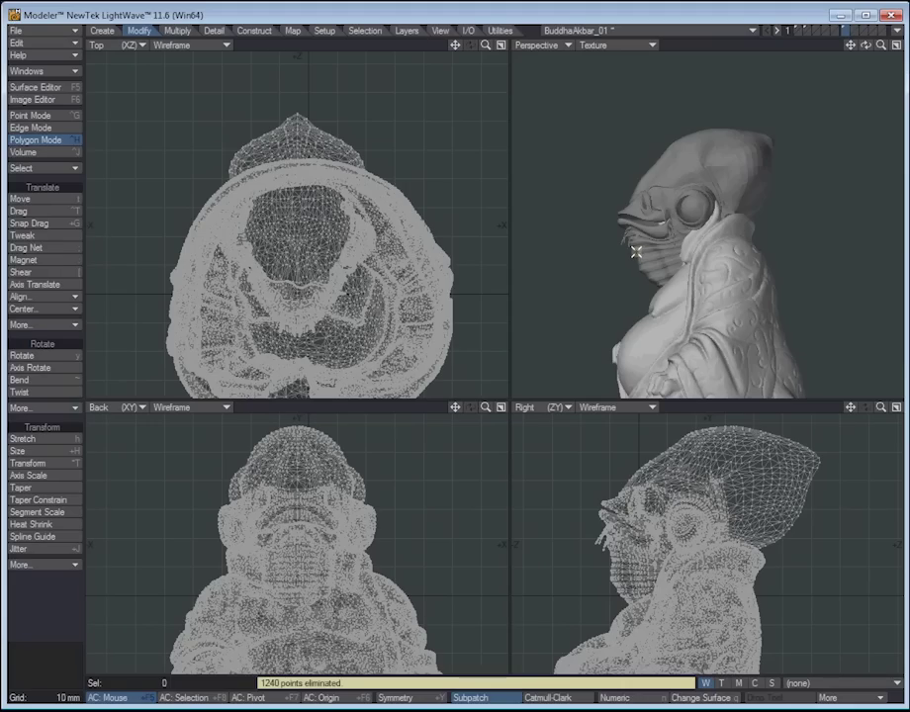
Step: Set the perspective viewport to Textured Wire shading and enlarge it to fill the workspace
left_click(600, 45)
left_click(601, 57)
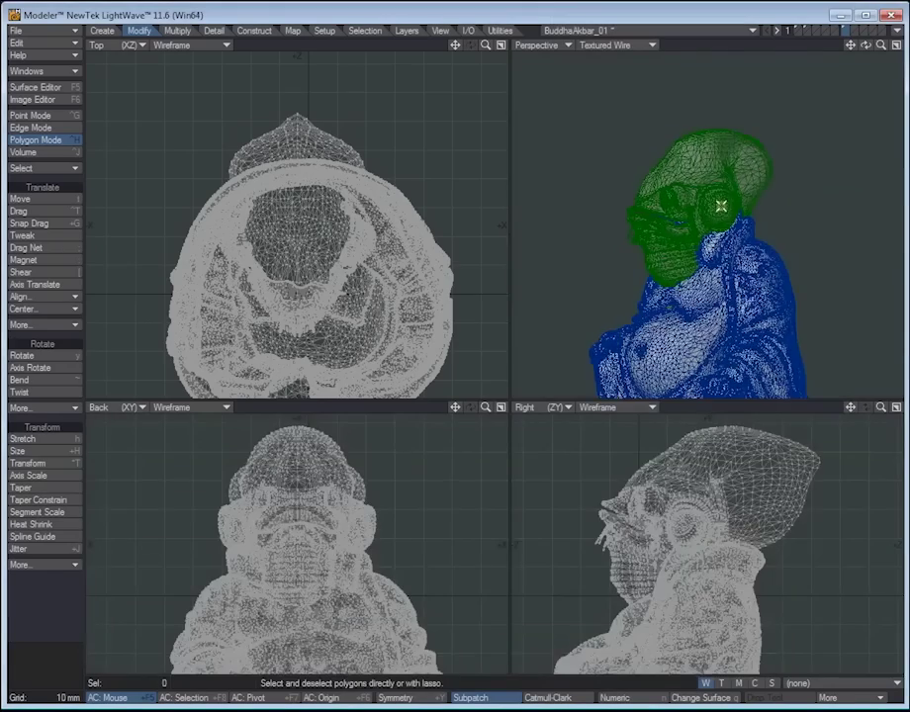
key(".")
left_click_drag(719, 213, 650, 170, "alt")
left_click_drag(766, 166, 624, 346, "alt")
key("KP_0")
Step: Select every edge of the statue that belongs to only one polygon, using the edge statistics
left_click(35, 127)
left_click_drag(354, 286, 445, 346, "alt")
left_click(33, 129)
key("w")
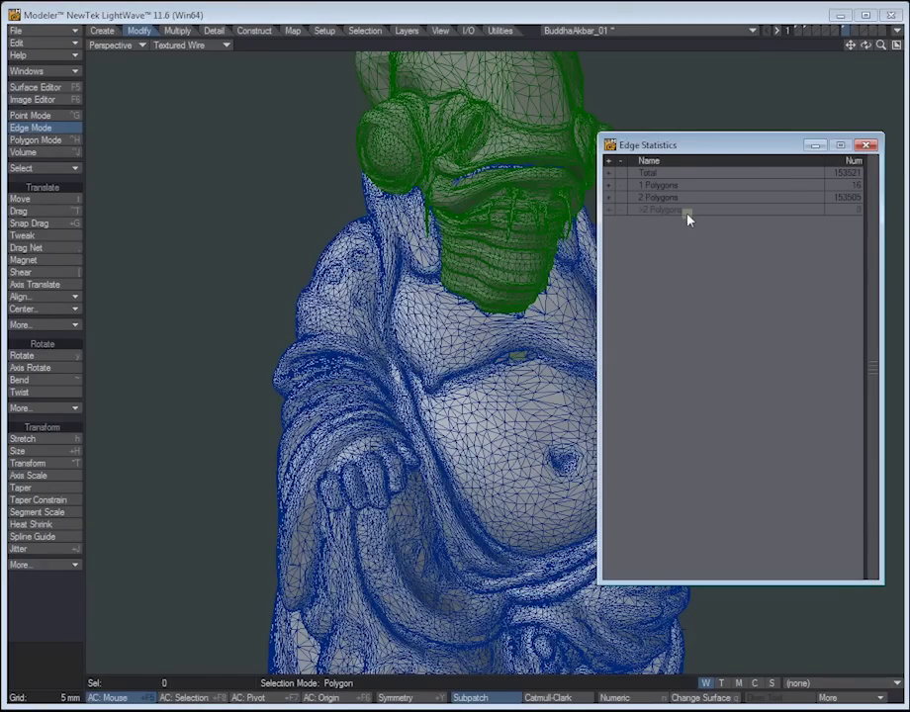
left_click(609, 186)
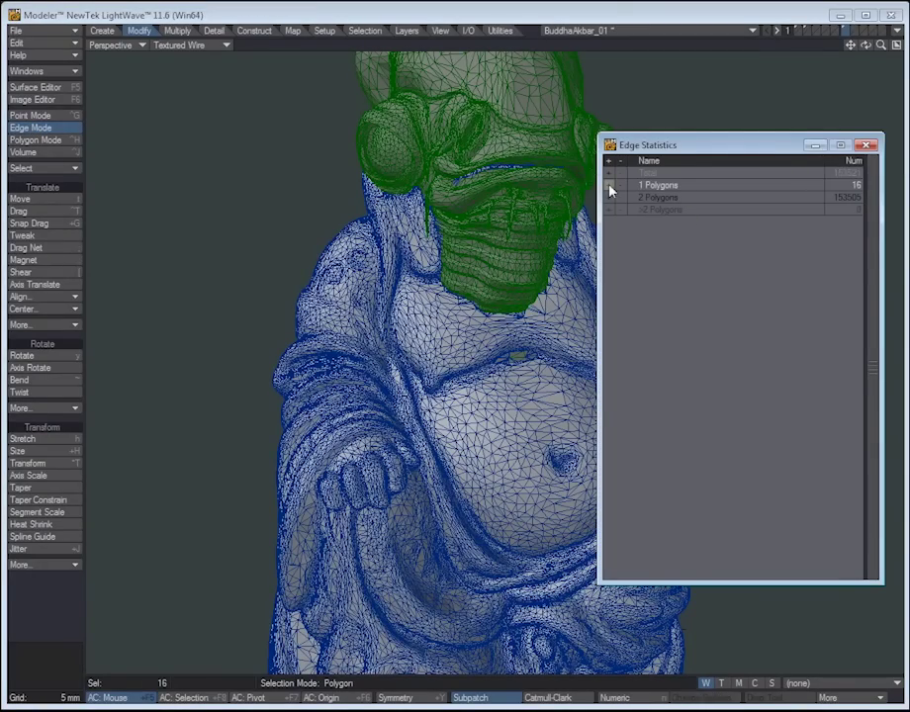
left_click(613, 187)
left_click(614, 187)
left_click(619, 189)
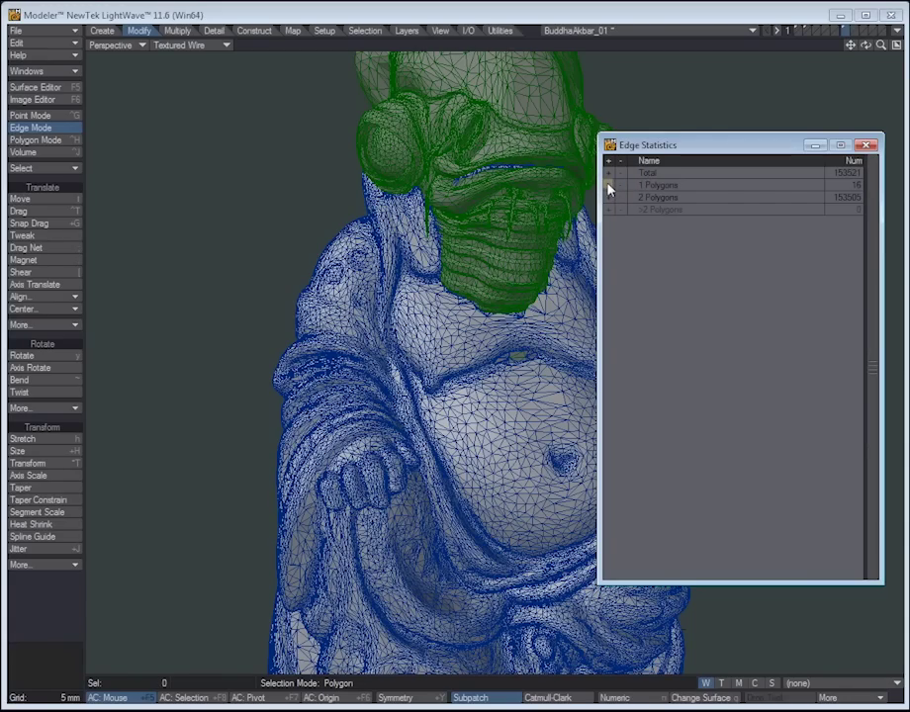
left_click(609, 186)
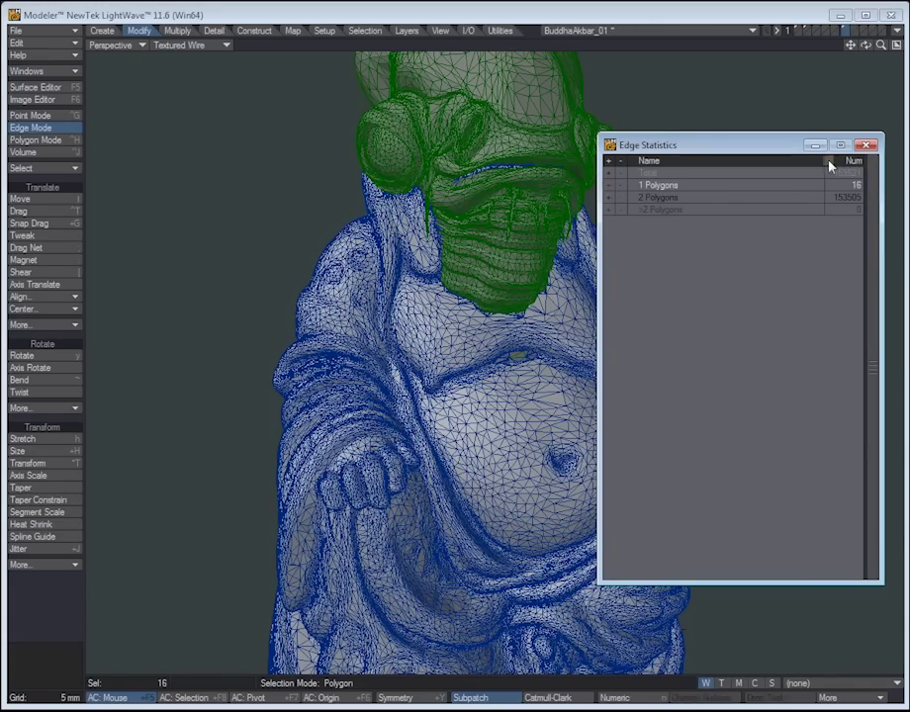
left_click(866, 146)
Step: Restore the four-viewport layout and narrow the open-edge selection to one cluster, fitting the views to it
left_click(896, 44)
left_click_drag(696, 132, 534, 297, "alt+shift")
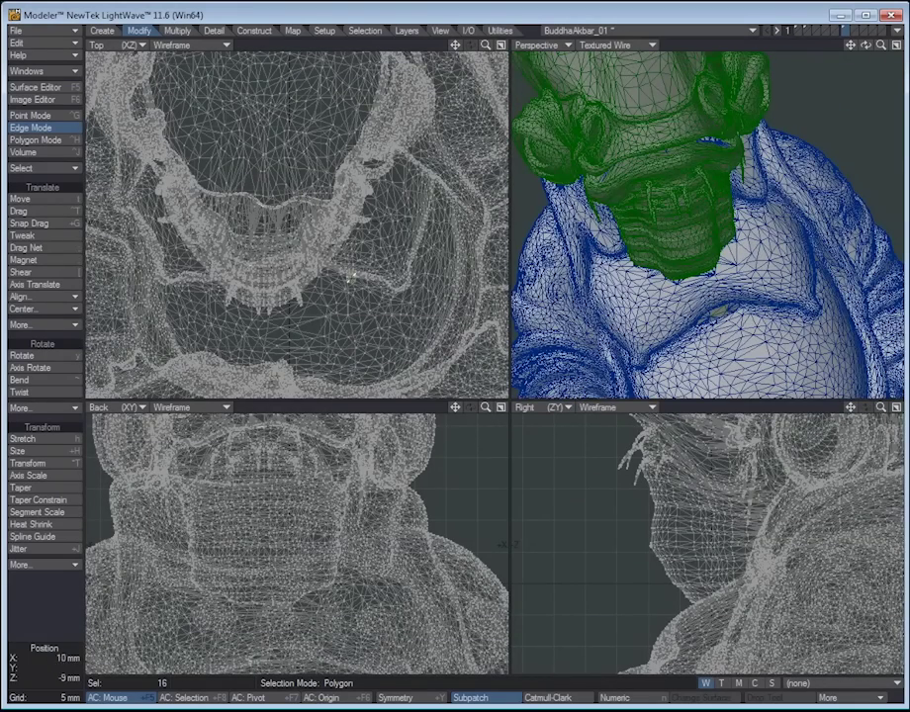
key("shift+a")
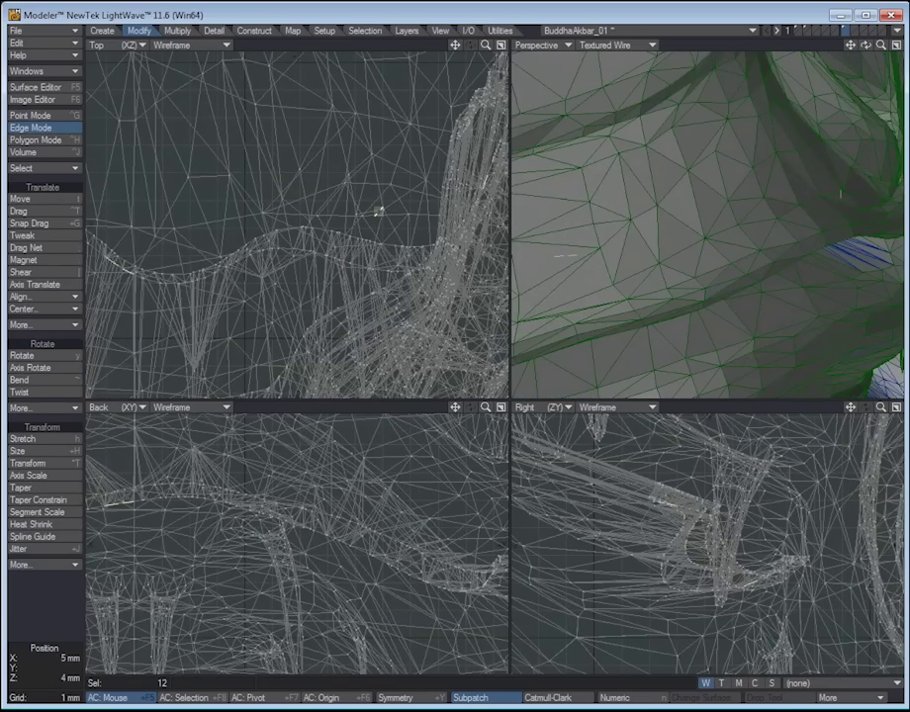
key("shift+a")
left_click_drag(774, 262, 554, 232, "alt")
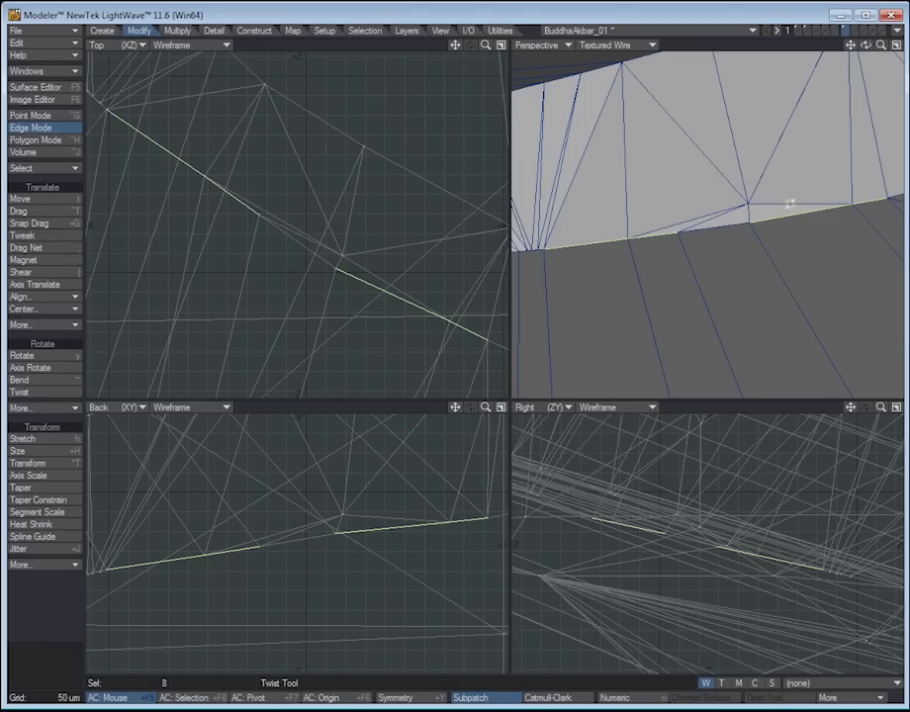
Step: Pull points on the selected open edges away with the Drag tool to test for gaps, and undo the moves
left_click(30, 211)
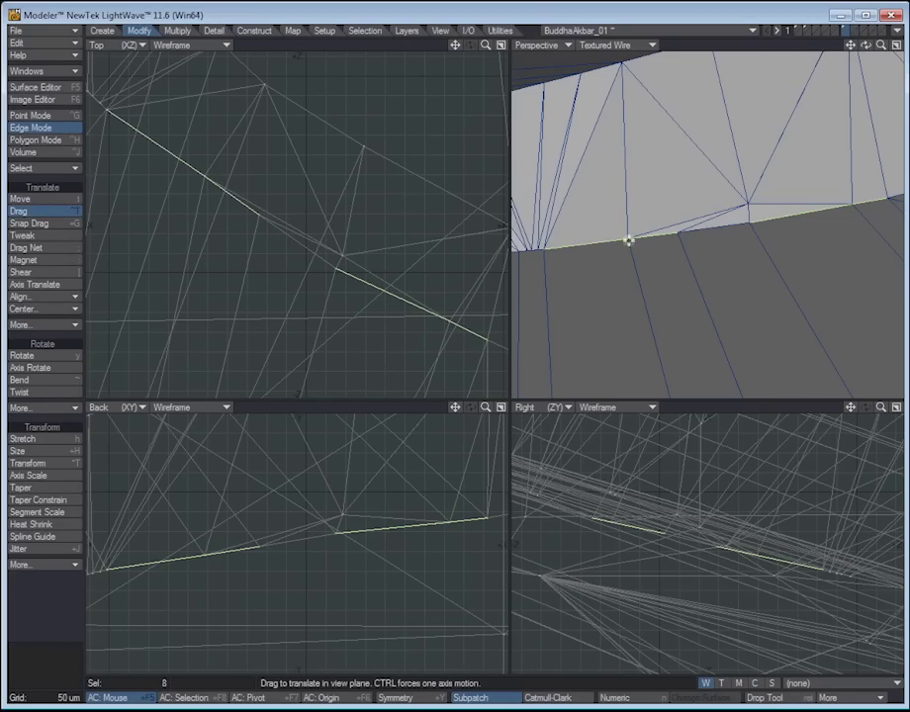
mouse_move(628, 238)
left_mouse_down()
mouse_move(644, 263)
mouse_move(622, 255)
mouse_move(626, 263)
left_mouse_up()
left_click_drag(552, 247, 557, 243)
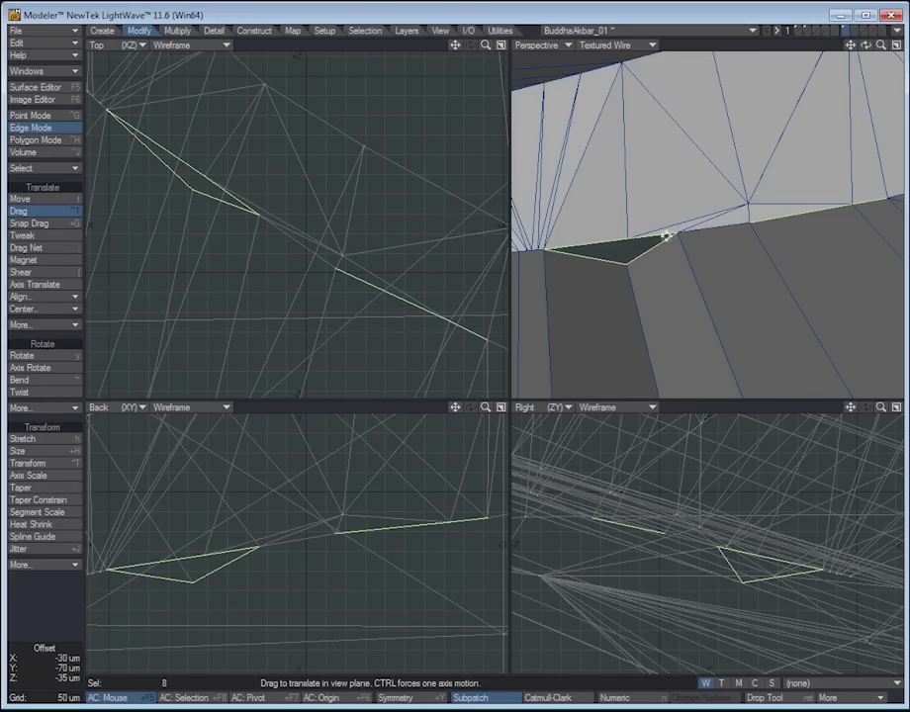
left_click_drag(847, 202, 882, 146)
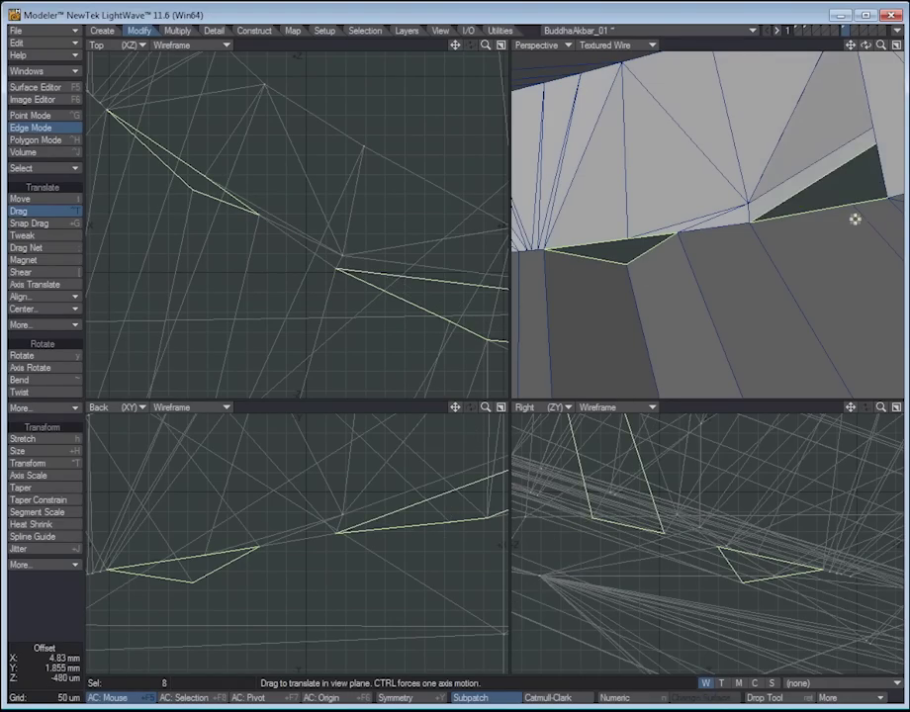
left_click_drag(867, 244, 896, 266)
left_click_drag(783, 266, 693, 249)
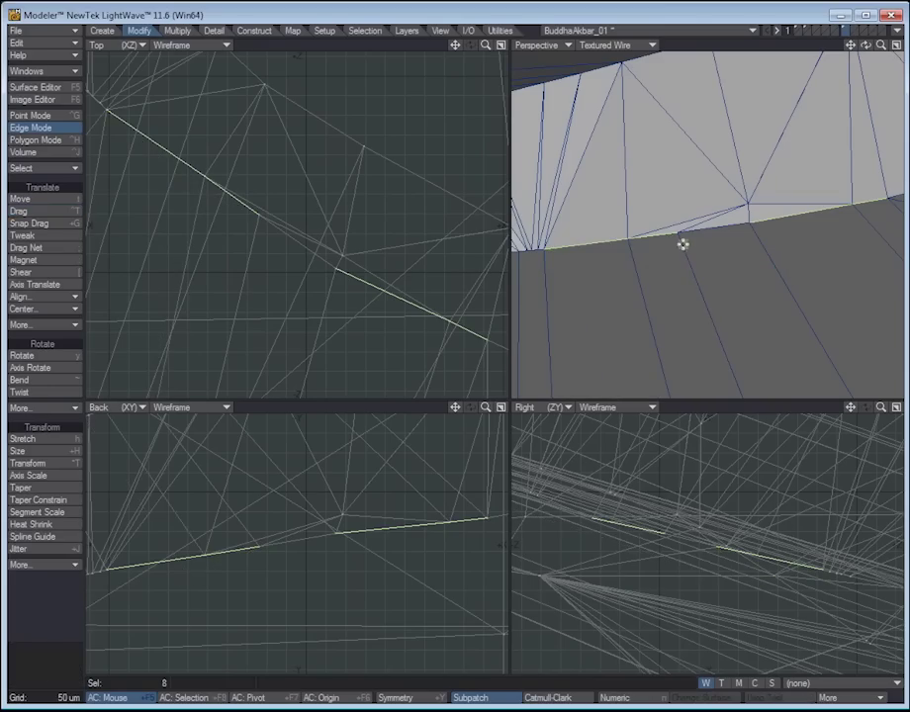
Step: Weld the two pairs of coincident points that split the selected seam
key("ctrl+h")
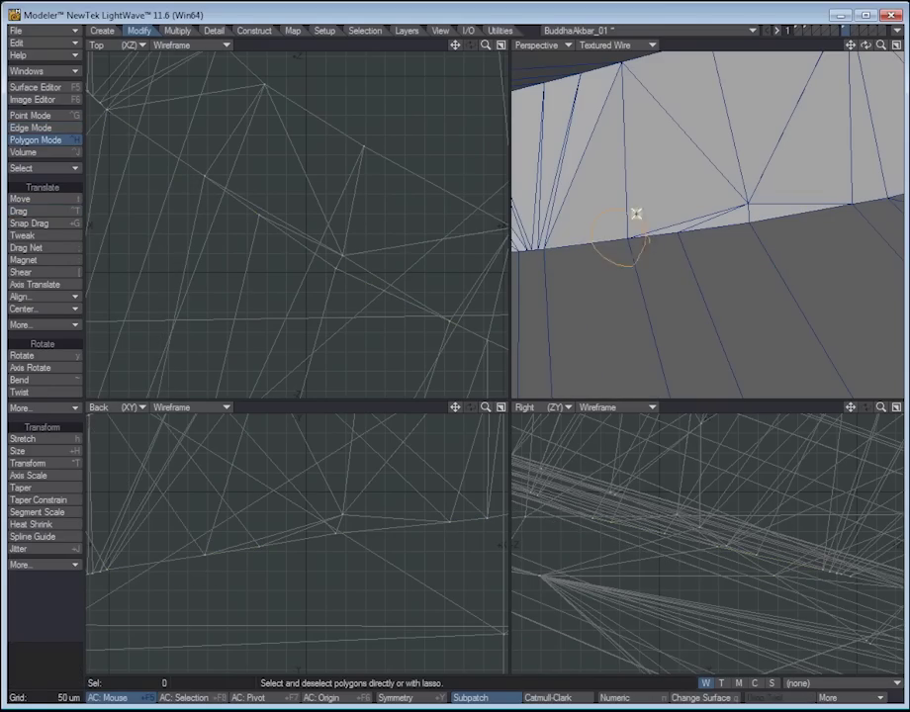
key("ctrl+g")
left_click(201, 553)
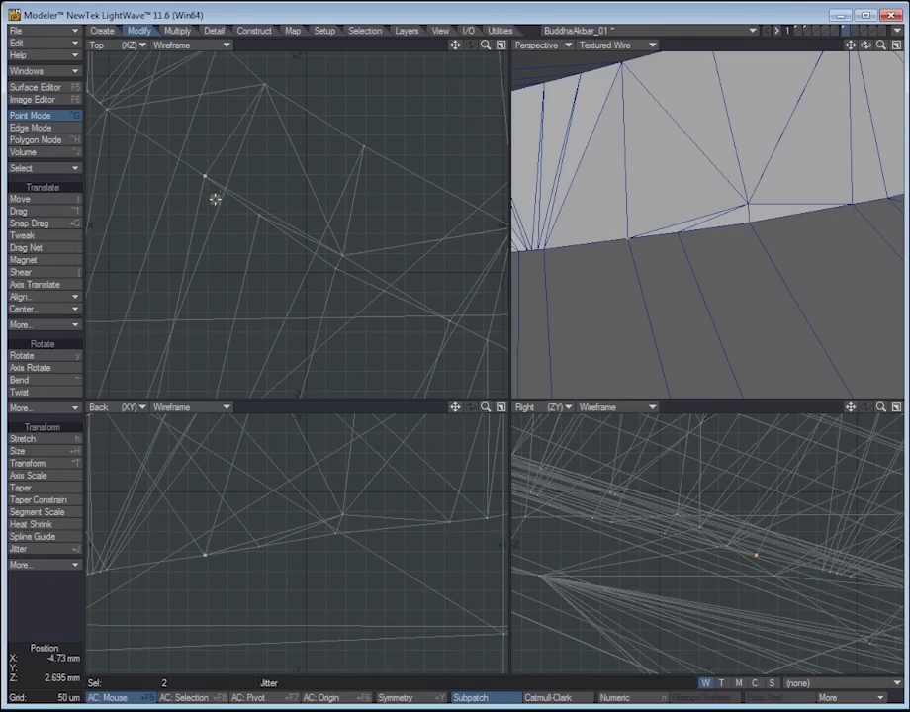
key("ctrl+w")
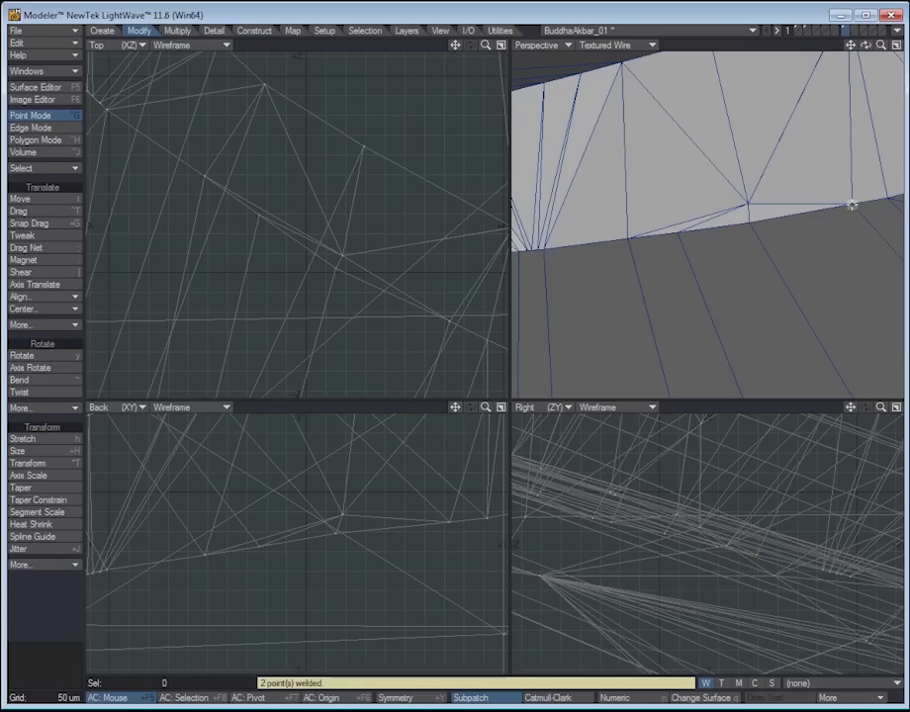
right_click_drag(461, 547, 449, 529)
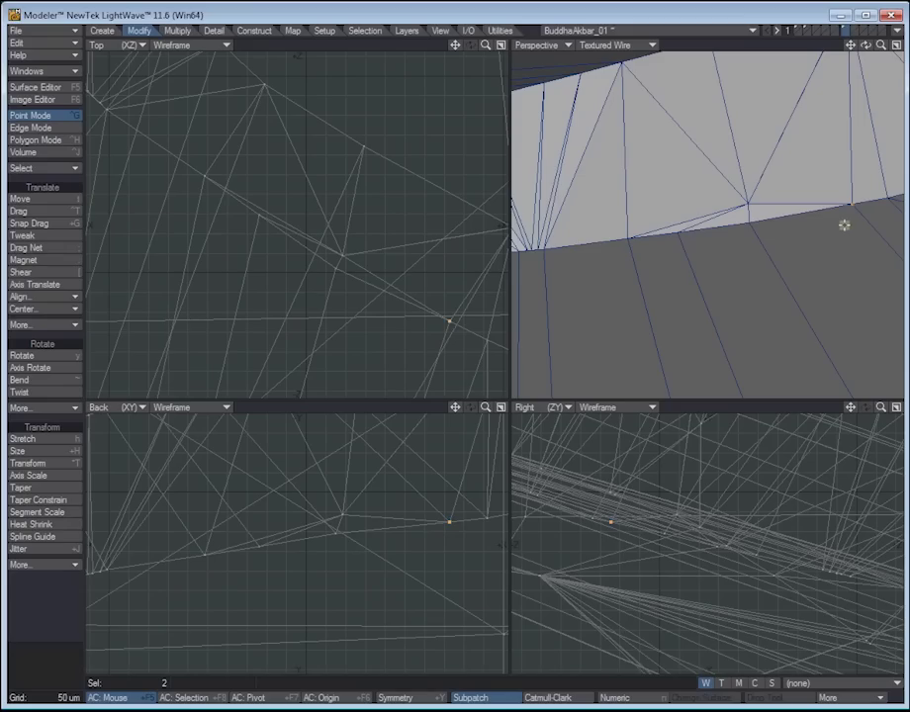
key("ctrl+w")
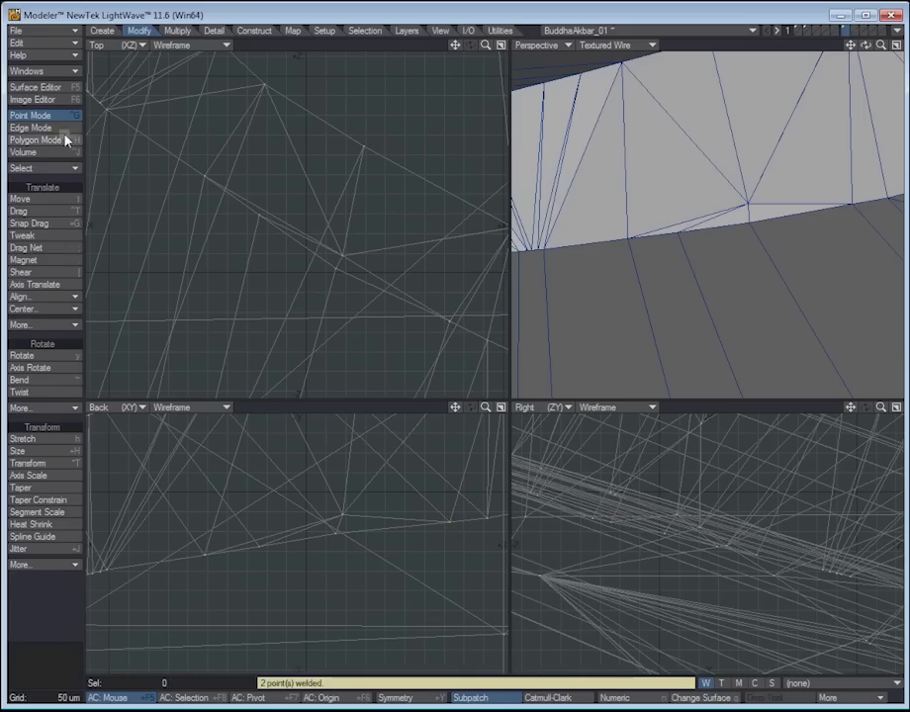
Step: Select the remaining one-polygon edges from the edge statistics and isolate one group of them in the views
left_click(31, 127)
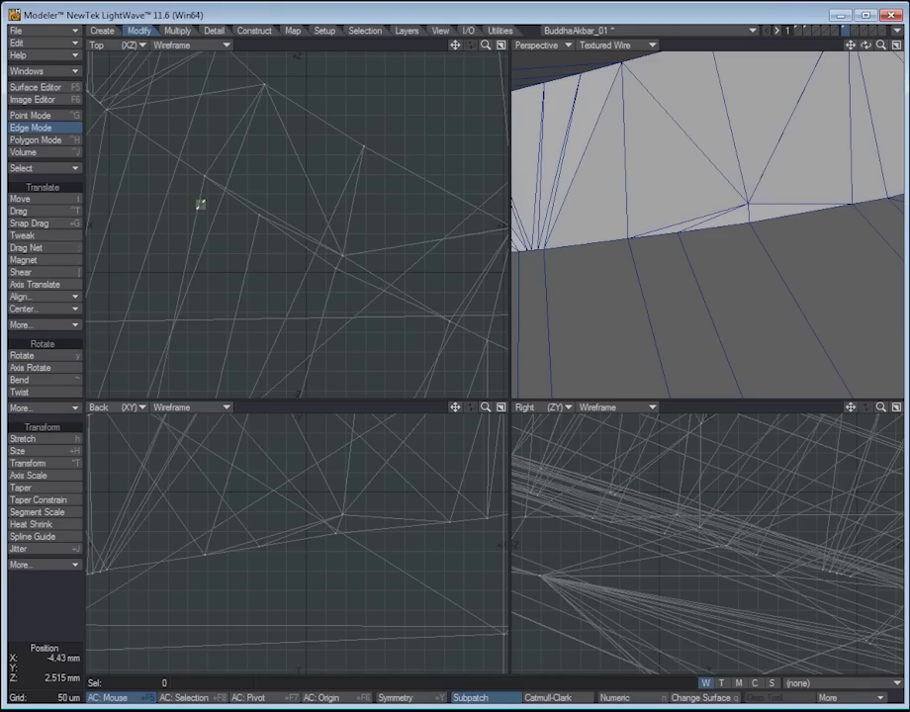
left_click_drag(670, 210, 633, 208, "alt")
key("w")
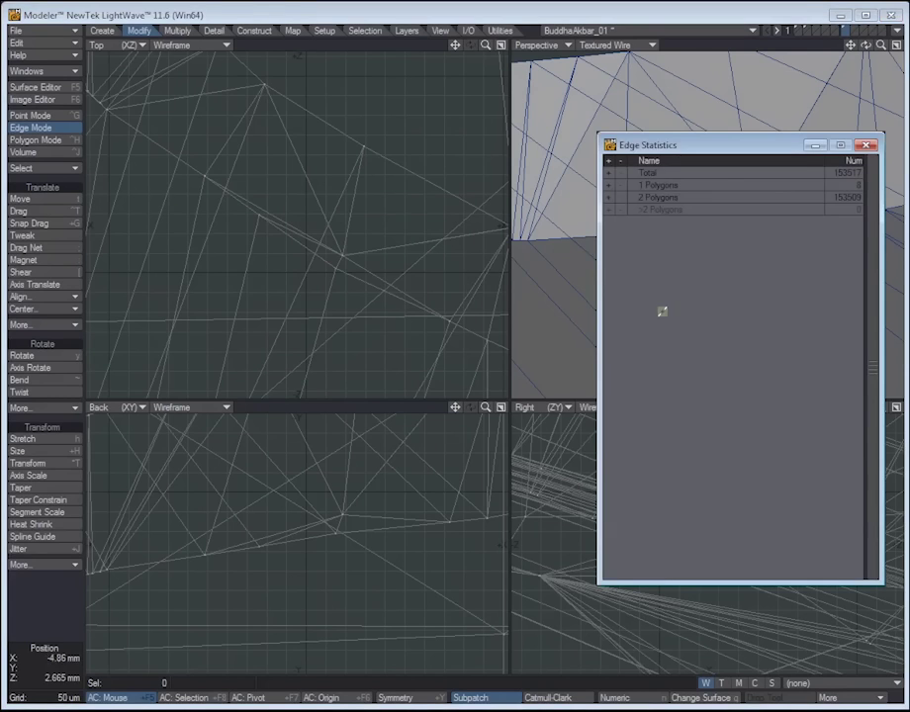
left_click(607, 185)
left_click(865, 145)
key("shift+a")
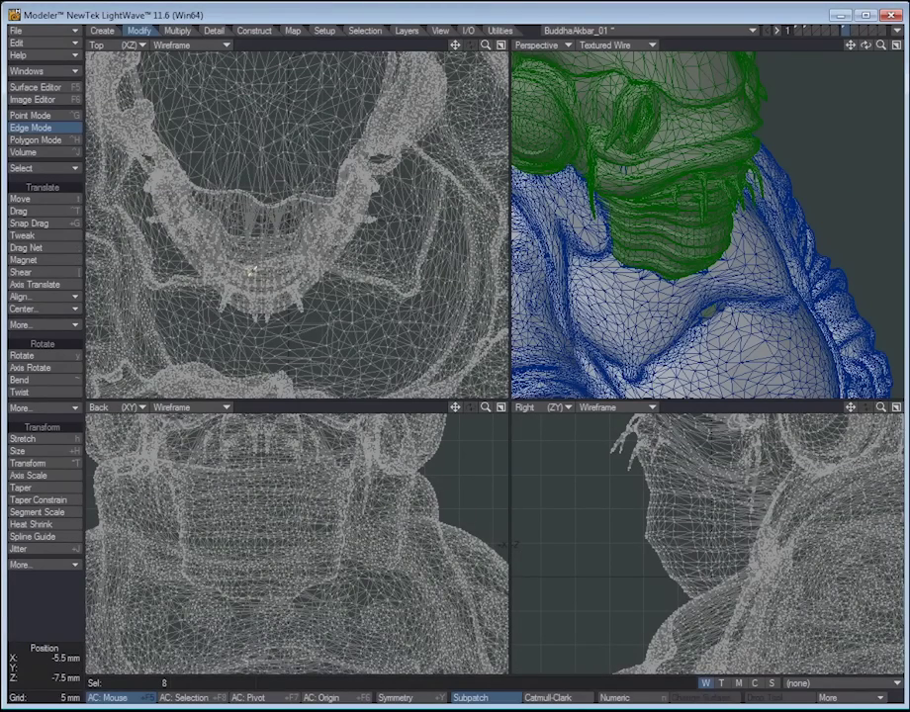
right_click_drag(294, 275, 280, 262)
key("shift+a")
mouse_move(603, 320)
left_mouse_down("alt")
mouse_move(753, 217)
mouse_move(659, 222)
mouse_move(546, 248)
mouse_move(692, 243)
mouse_move(636, 210)
mouse_move(736, 185)
mouse_move(686, 214)
mouse_move(744, 124)
mouse_move(721, 168)
mouse_move(736, 227)
mouse_move(683, 248)
left_mouse_up("alt")
Step: Weld the pair of coincident points at the isolated group of open edges
key("ctrl+h")
key("ctrl+g")
mouse_move(740, 255)
right_mouse_down()
mouse_move(725, 208)
mouse_move(749, 250)
right_mouse_up()
key("ctrl+w")
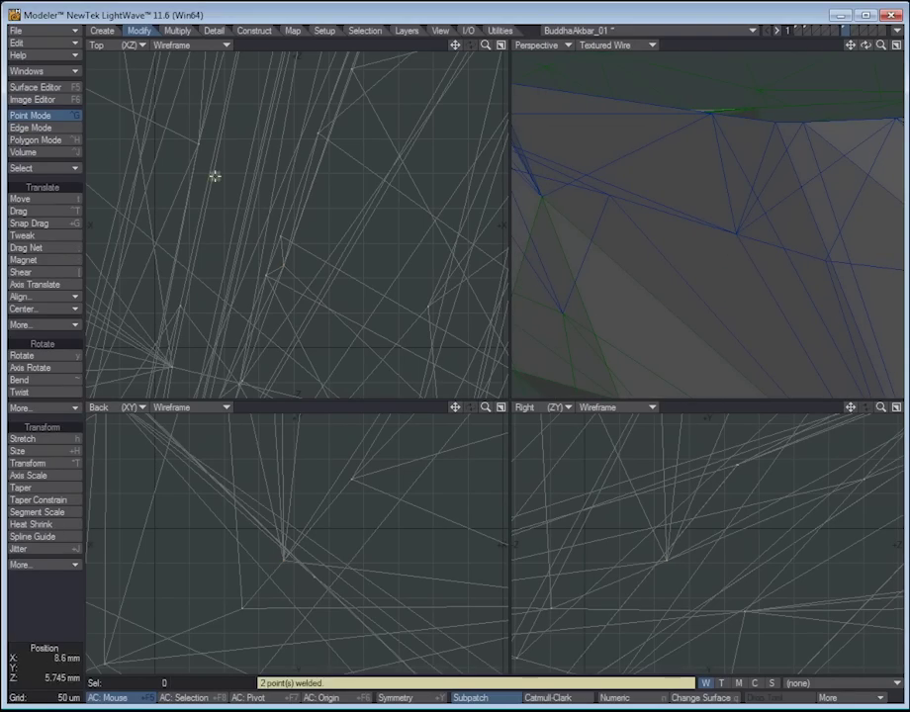
Step: Return to edge selection, select the last one-polygon edges from the statistics, and fit the views to them
left_click(67, 128)
left_click_drag(767, 260, 615, 241, "alt")
left_click(42, 117)
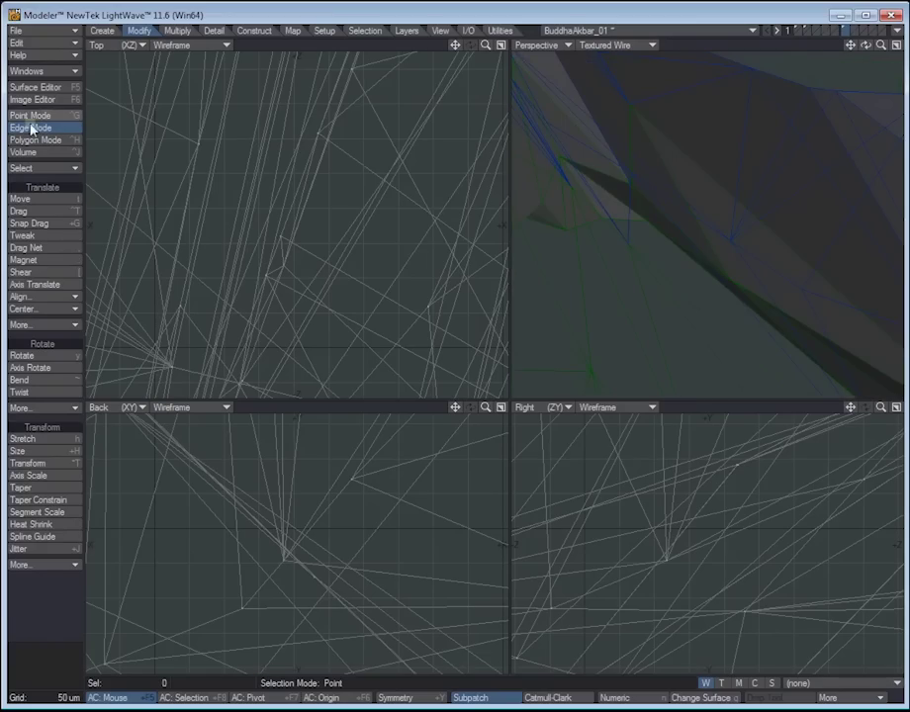
left_click(30, 130)
key("w")
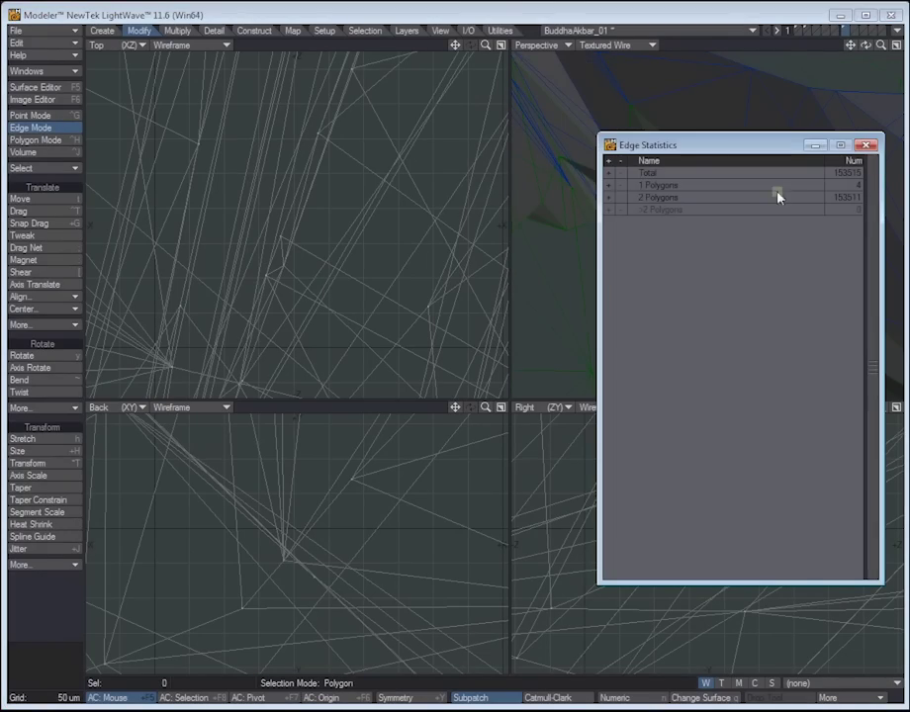
left_click(607, 186)
key("shift+a")
left_click(866, 145)
left_click_drag(774, 221, 585, 177, "alt")
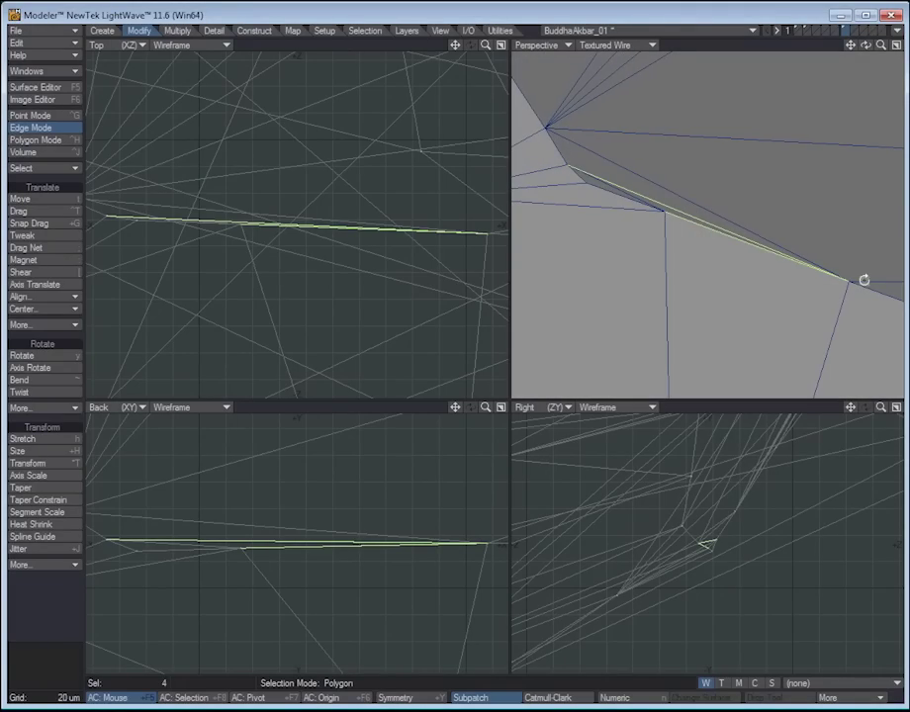
Step: Select the two coincident points at the shared end of the last open edges and weld them
key("space")
key("space")
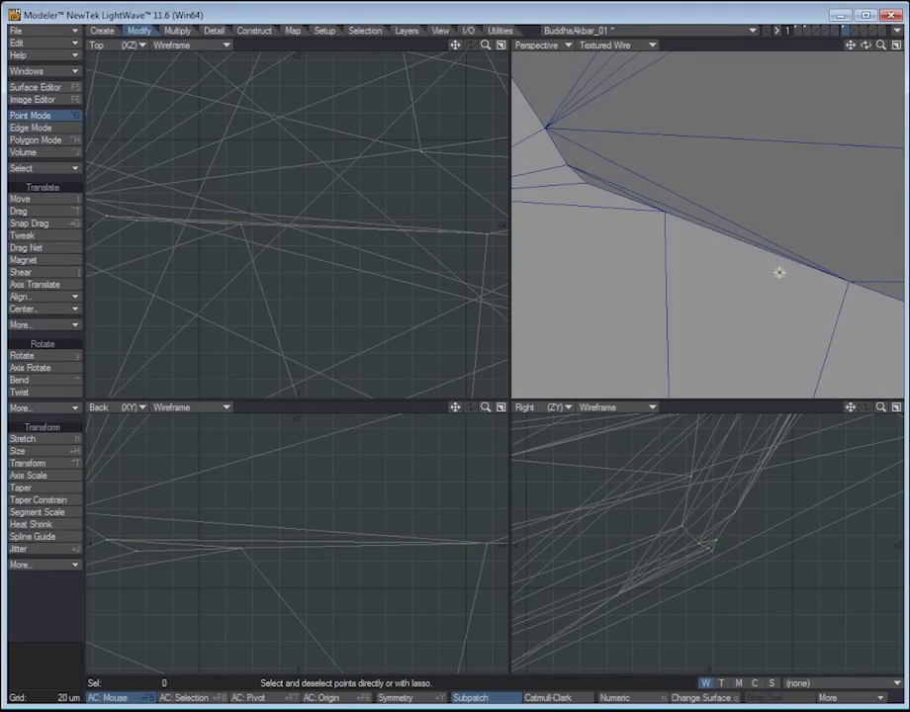
right_click_drag(842, 269, 856, 260)
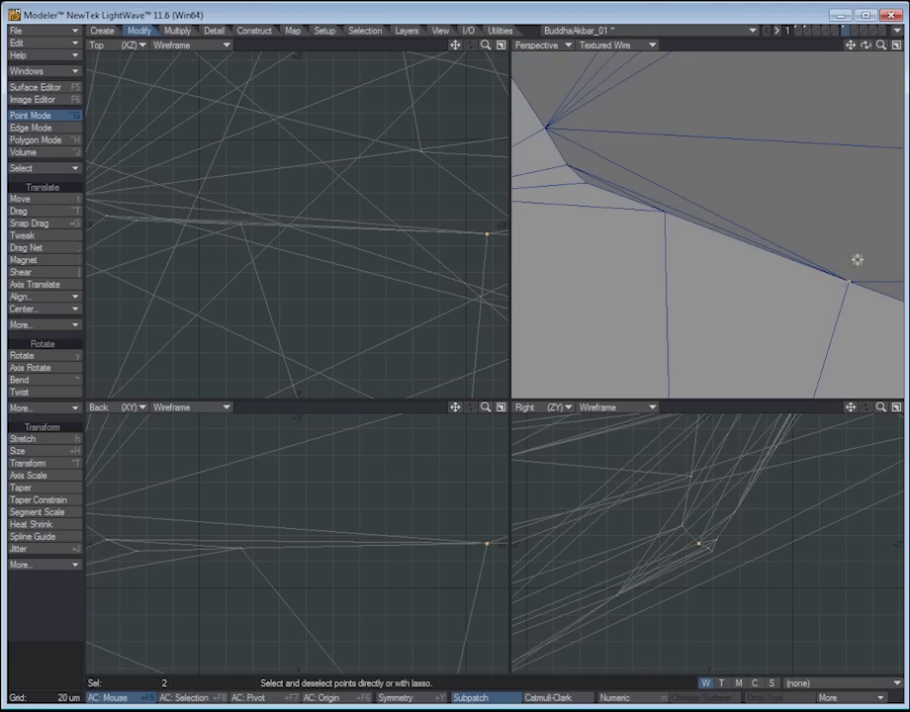
mouse_move(468, 527)
right_mouse_down()
mouse_move(482, 561)
mouse_move(455, 511)
right_mouse_up()
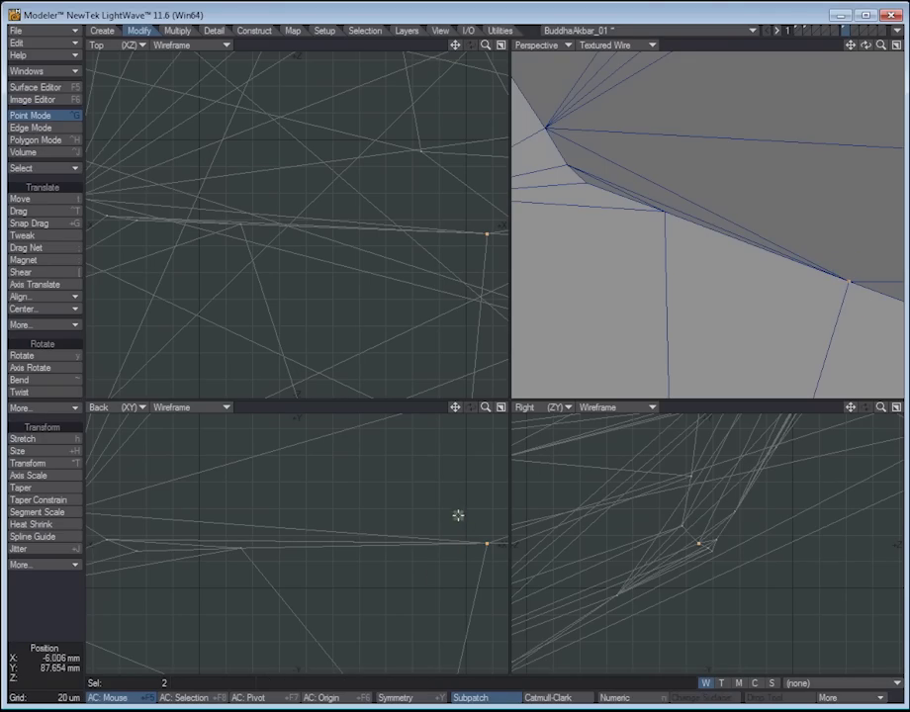
left_click_drag(723, 234, 694, 308, "alt")
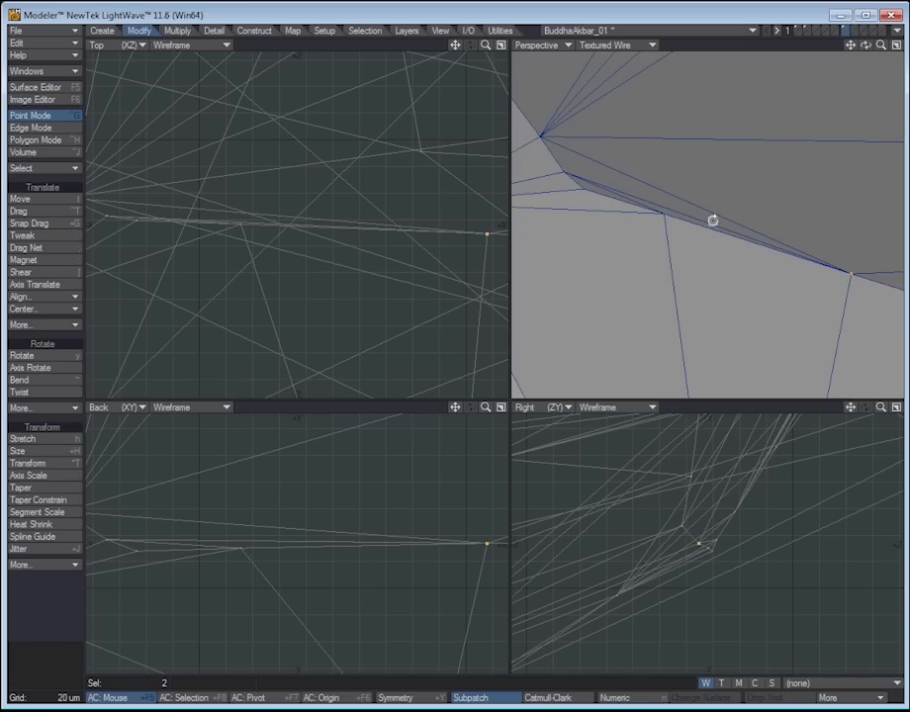
mouse_move(684, 216)
left_mouse_down("alt")
mouse_move(835, 239)
mouse_move(743, 196)
mouse_move(727, 241)
mouse_move(673, 226)
mouse_move(686, 270)
mouse_move(711, 187)
mouse_move(636, 227)
left_mouse_up("alt")
key("ctrl+w")
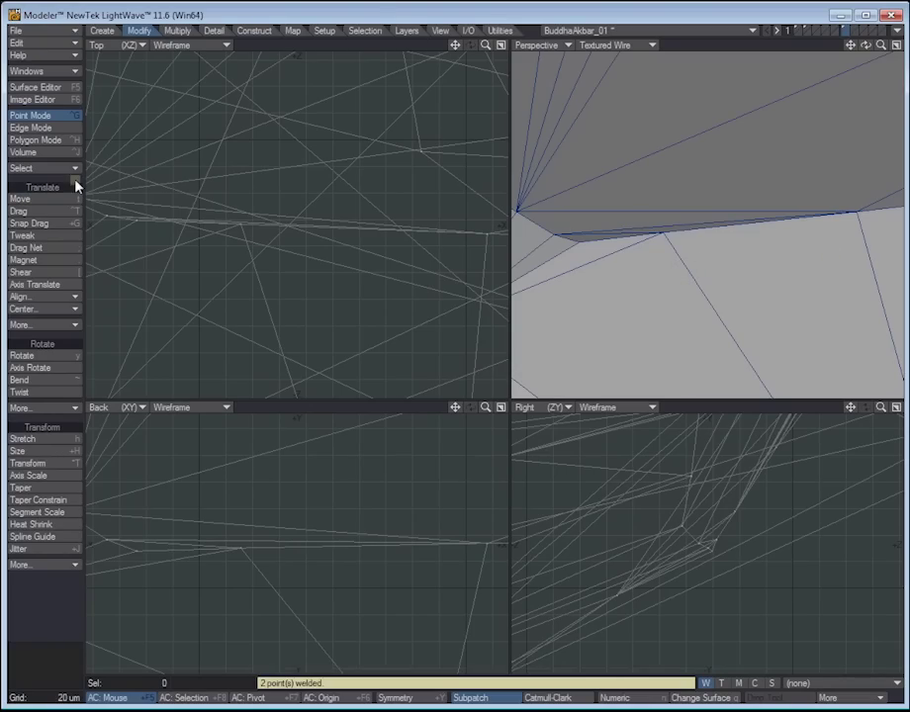
Step: Return to edge selection and check the edge statistics for remaining one-polygon edges
left_click(69, 128)
left_click(61, 153)
key("q")
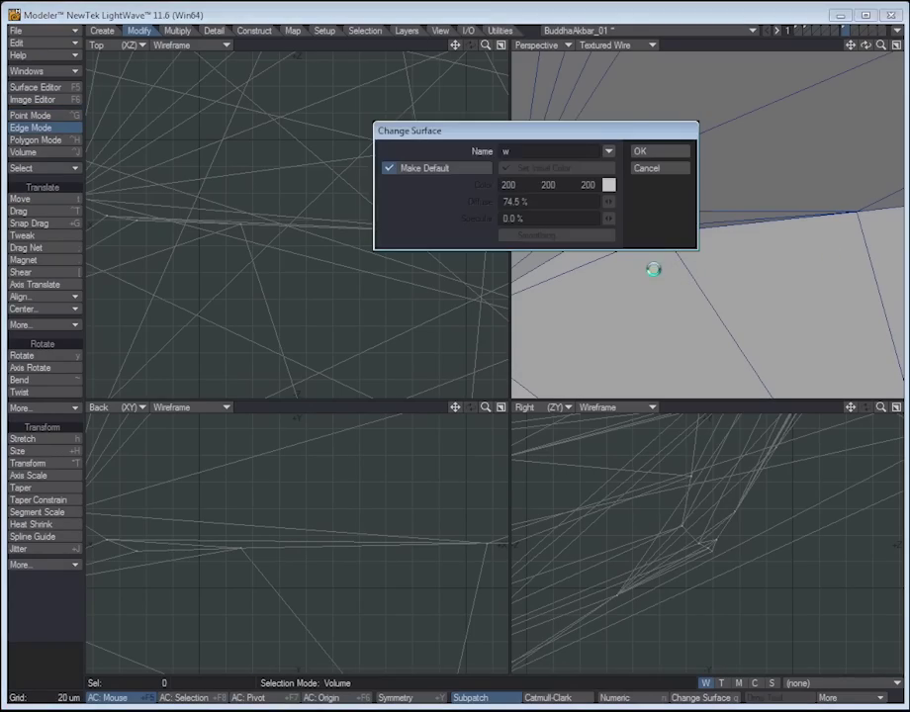
left_click(665, 167)
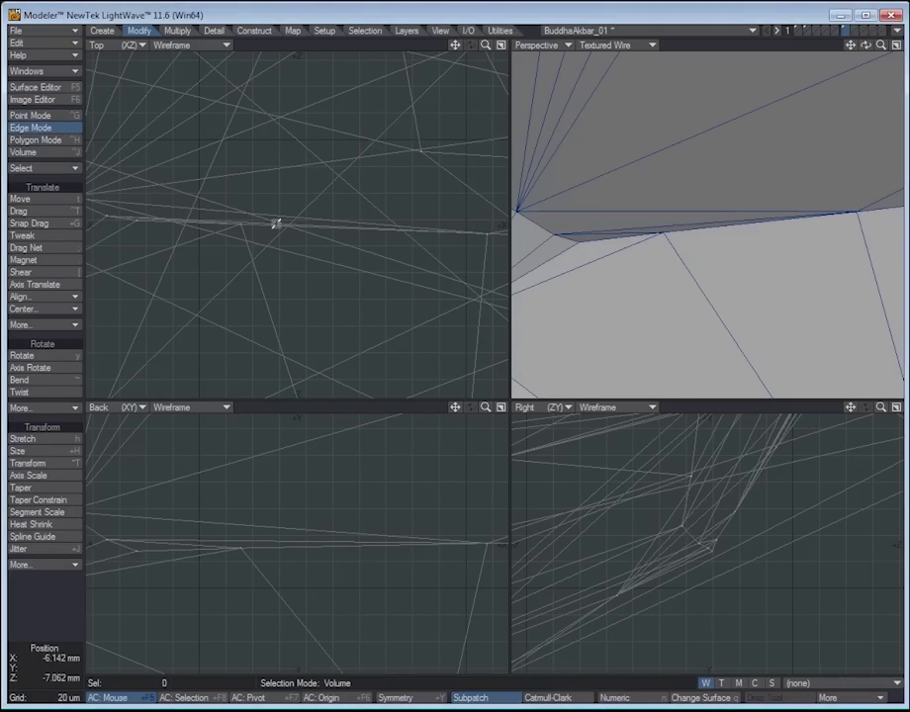
key("w")
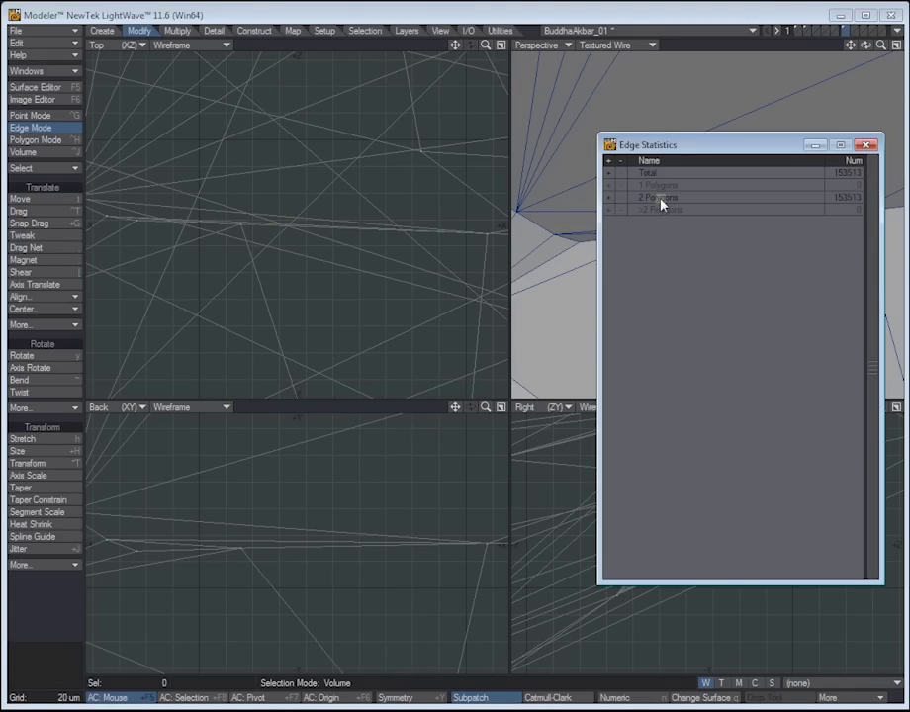
key("w")
Step: Fit the views to the whole statue and inspect it from several angles
key("a")
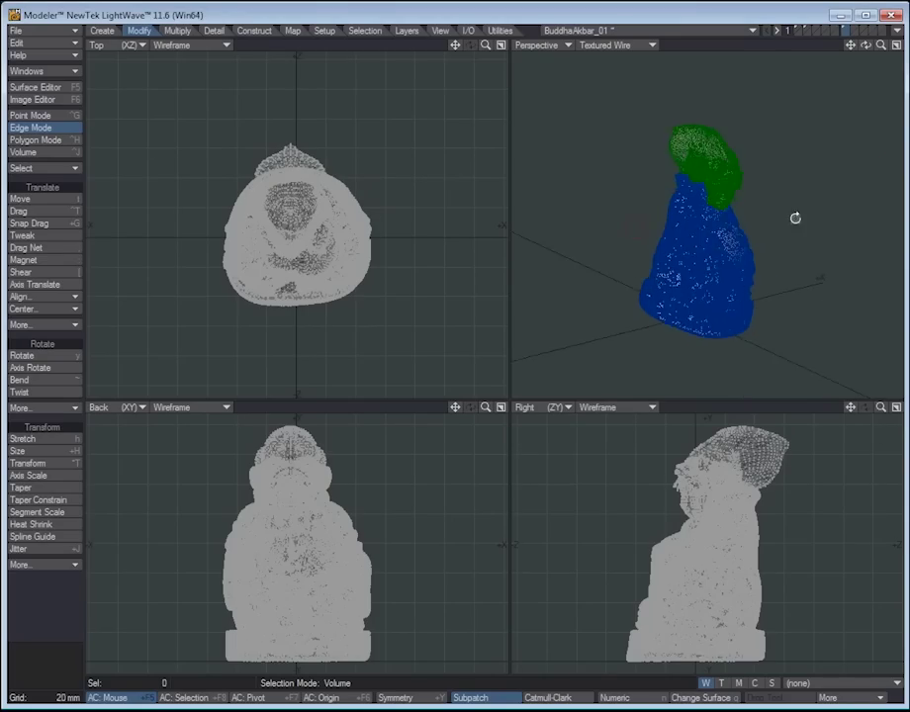
left_click_drag(728, 226, 625, 206, "alt")
key("period")
key("period")
key("a")
left_click_drag(710, 207, 683, 202, "alt")
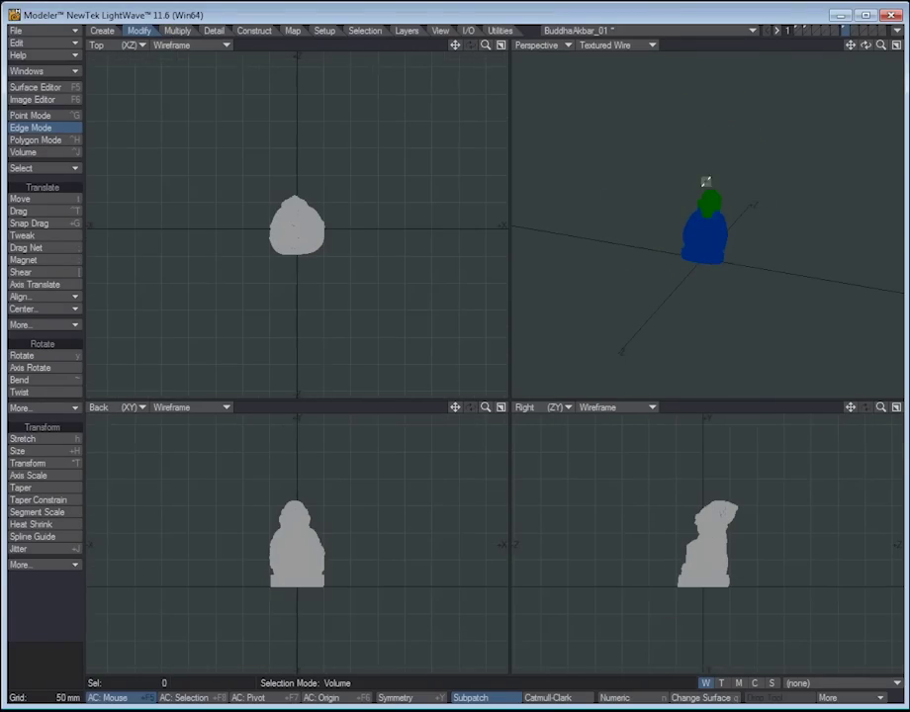
left_click_drag(709, 222, 640, 189, "alt")
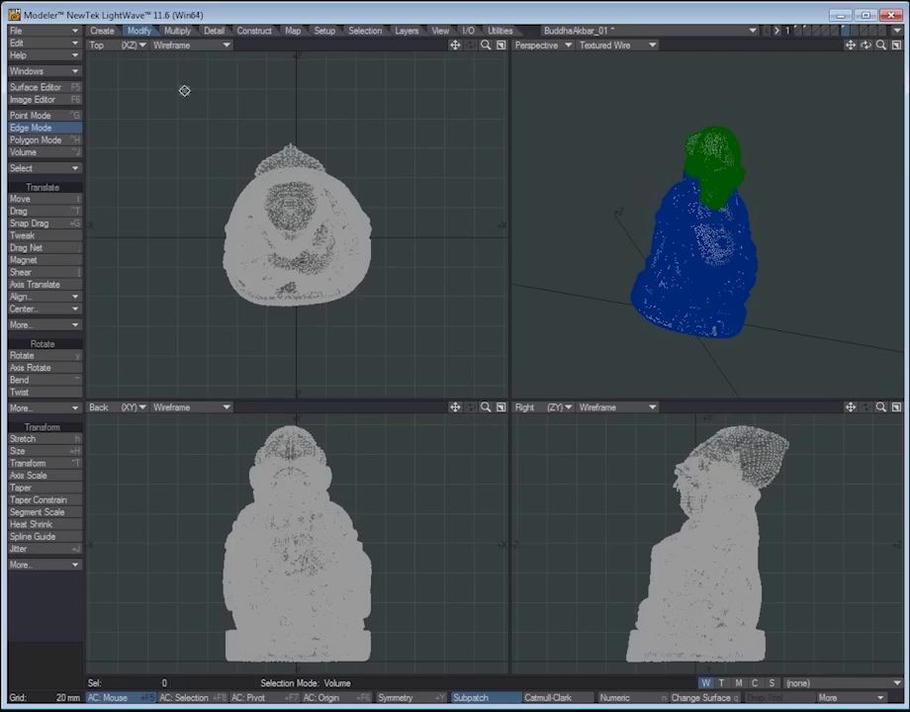
Step: Center the statue at the origin on all axes and fit the views to it
left_click(61, 310)
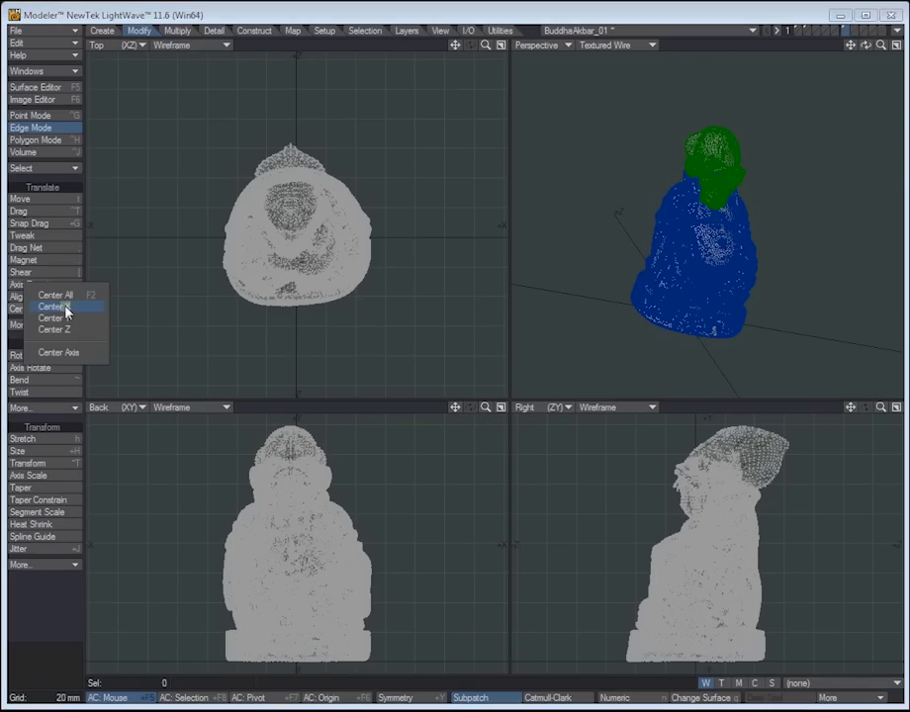
left_click(71, 295)
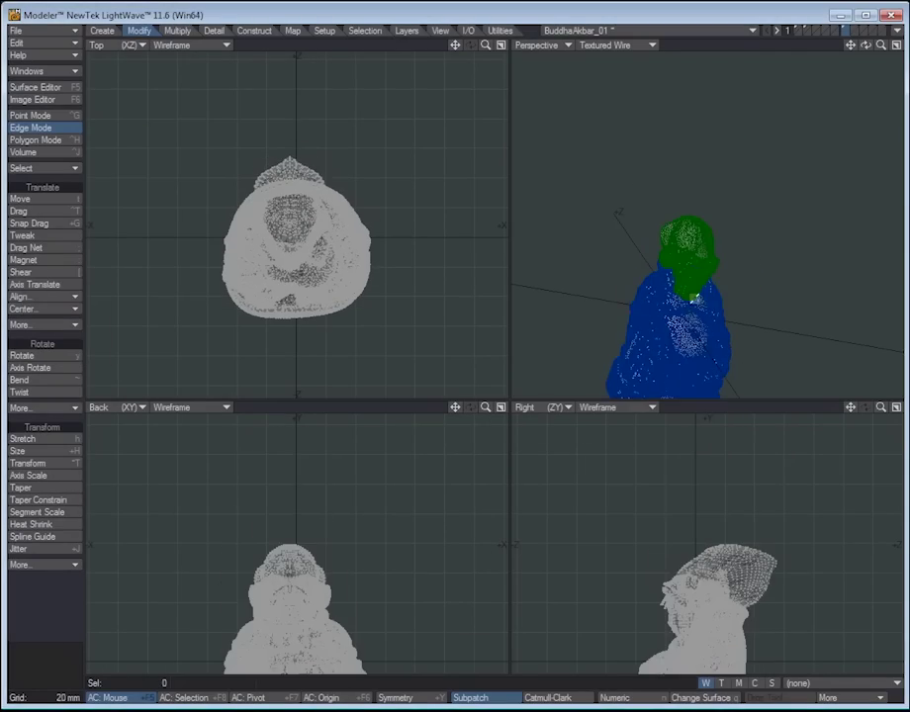
mouse_move(639, 295)
left_mouse_down("alt")
mouse_move(700, 183)
mouse_move(748, 250)
mouse_move(576, 258)
mouse_move(656, 167)
mouse_move(717, 122)
mouse_move(749, 264)
mouse_move(646, 308)
left_mouse_up("alt")
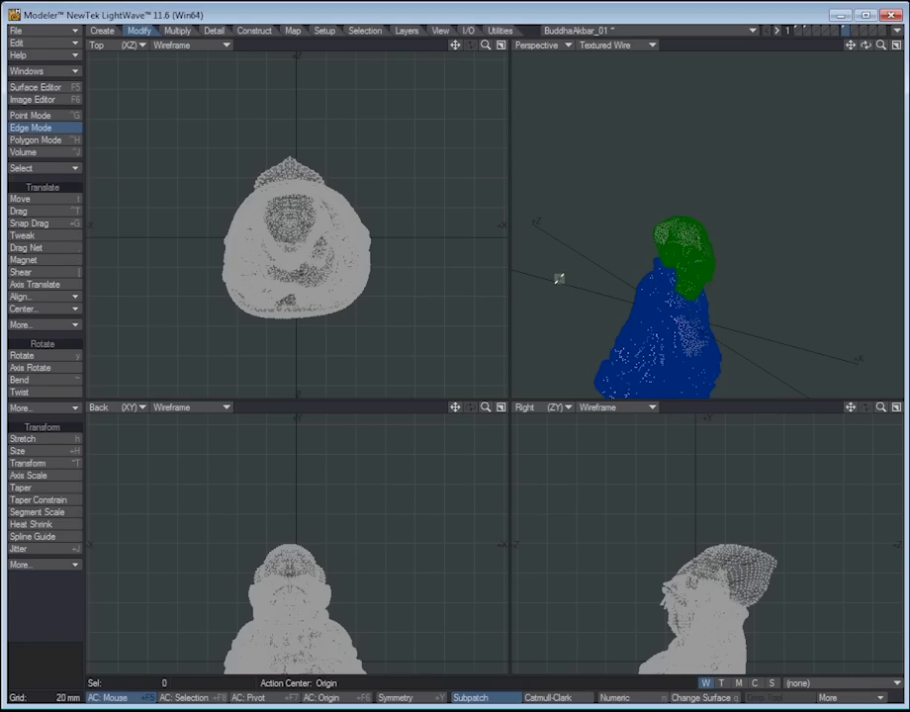
left_click_drag(744, 239, 768, 155, "alt")
key("a")
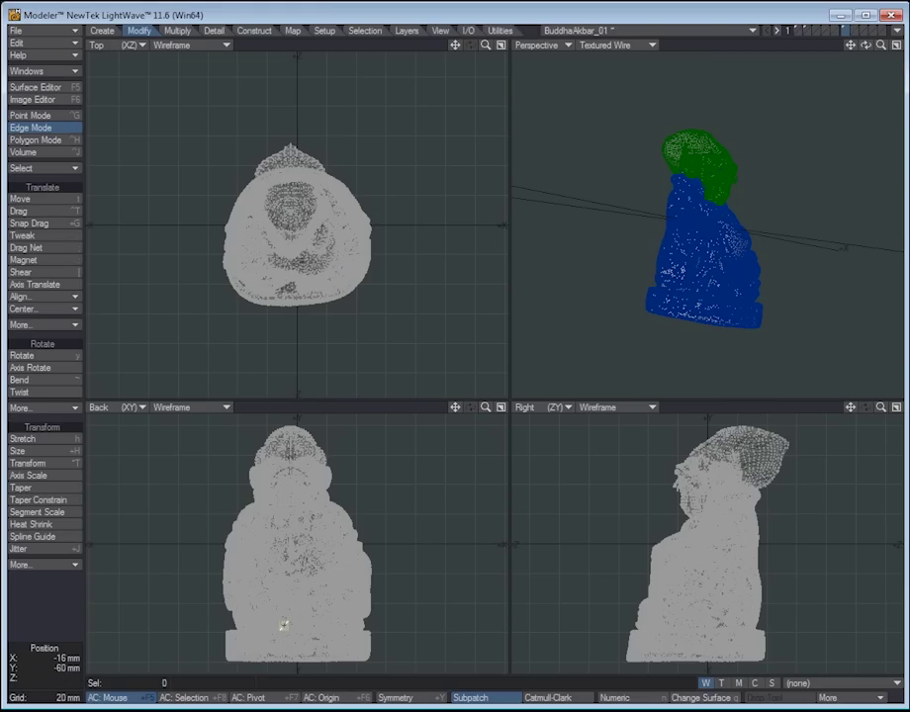
Step: Measure the statue's overall height from base to head in the back view with the Measure Tool
left_click(220, 31)
key("ctrl+h")
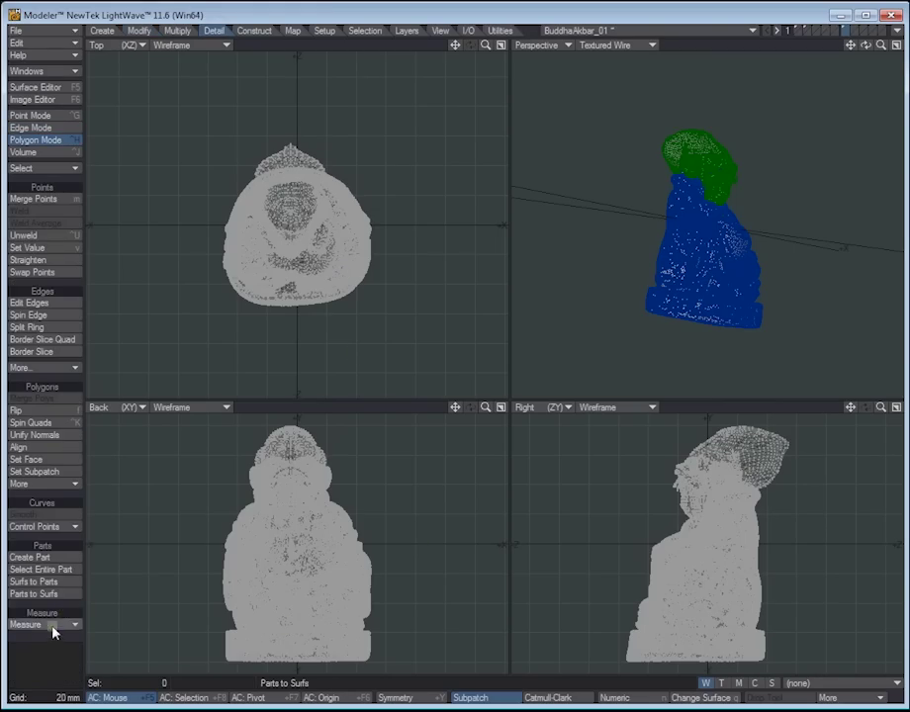
left_click(65, 622)
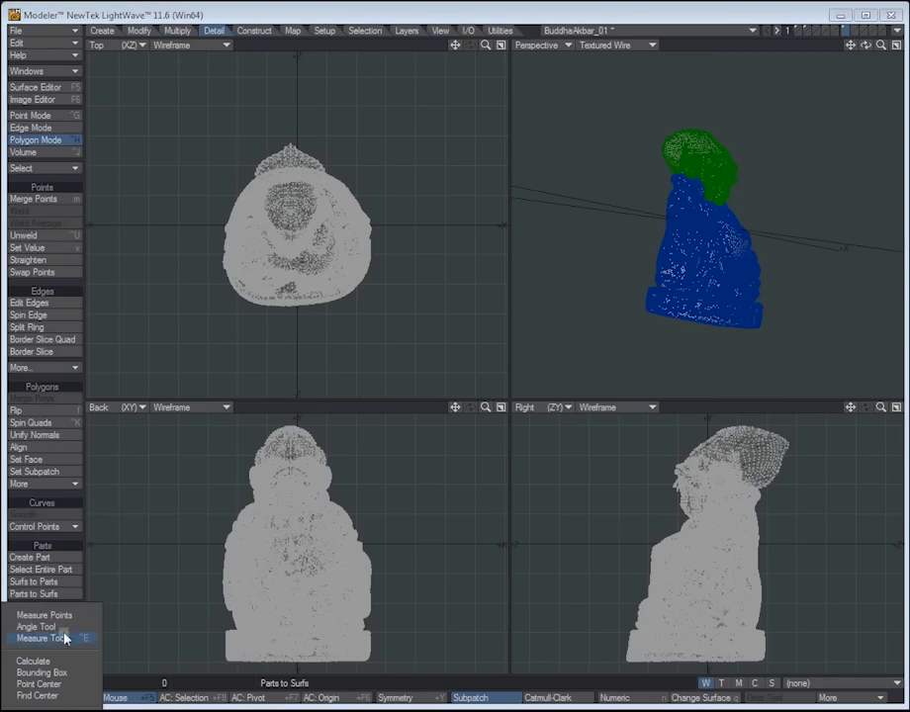
left_click(61, 638)
left_click_drag(278, 498, 275, 430)
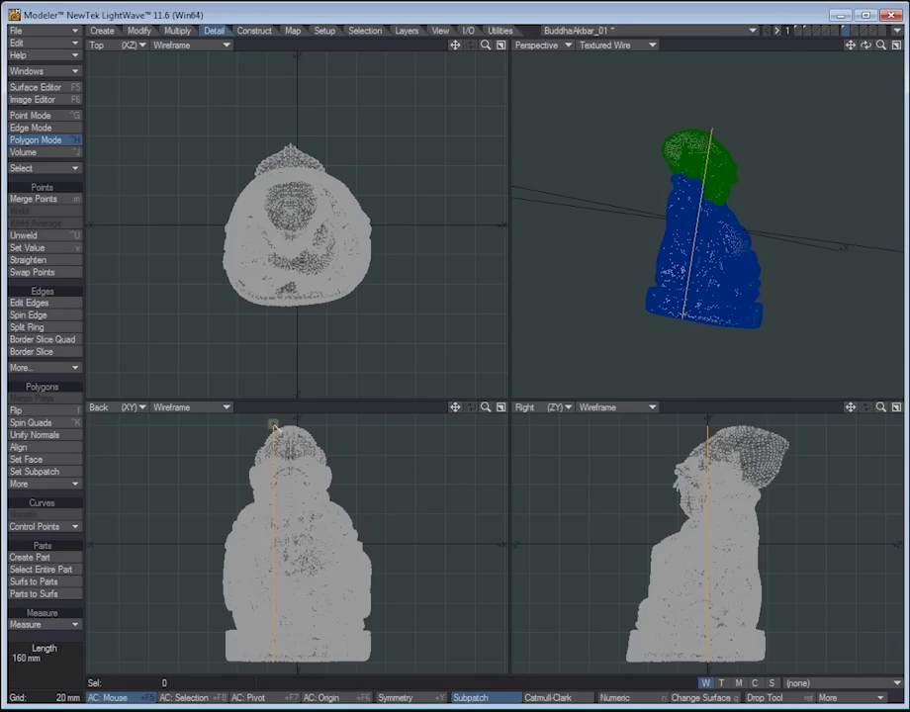
left_click_drag(274, 426, 274, 427)
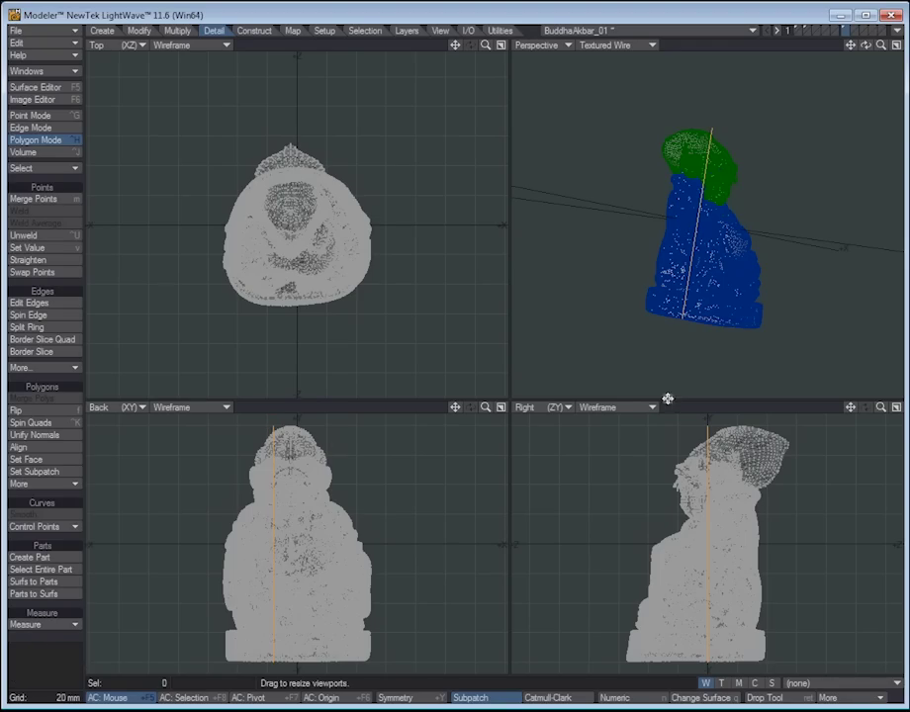
left_click(41, 624)
left_click(39, 634)
Step: Paste the united statue into the first layer of a new, empty object
left_click_drag(687, 178, 692, 226, "alt")
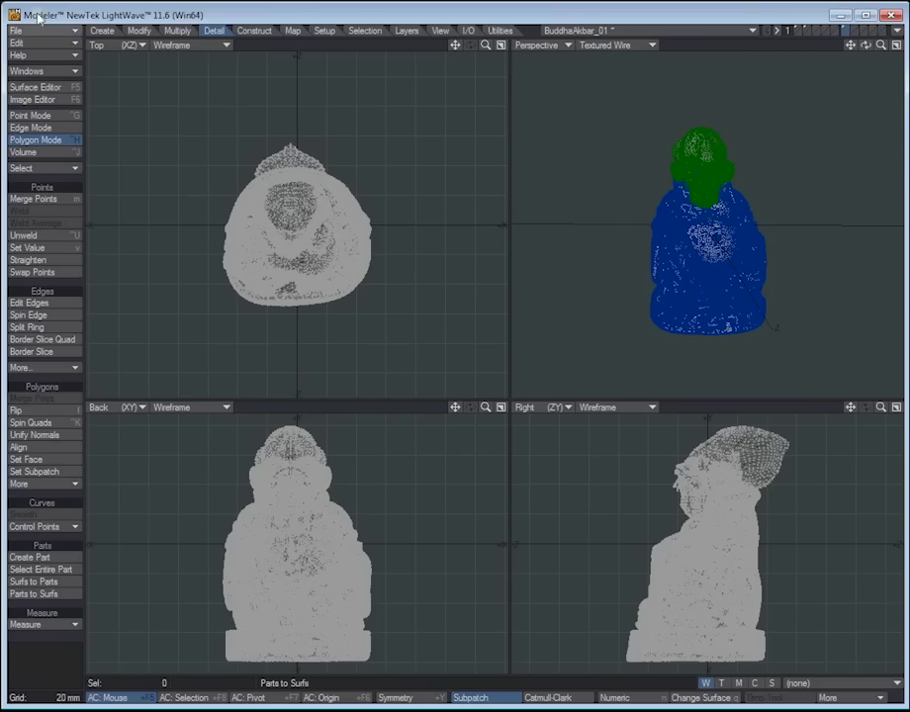
left_click(843, 32)
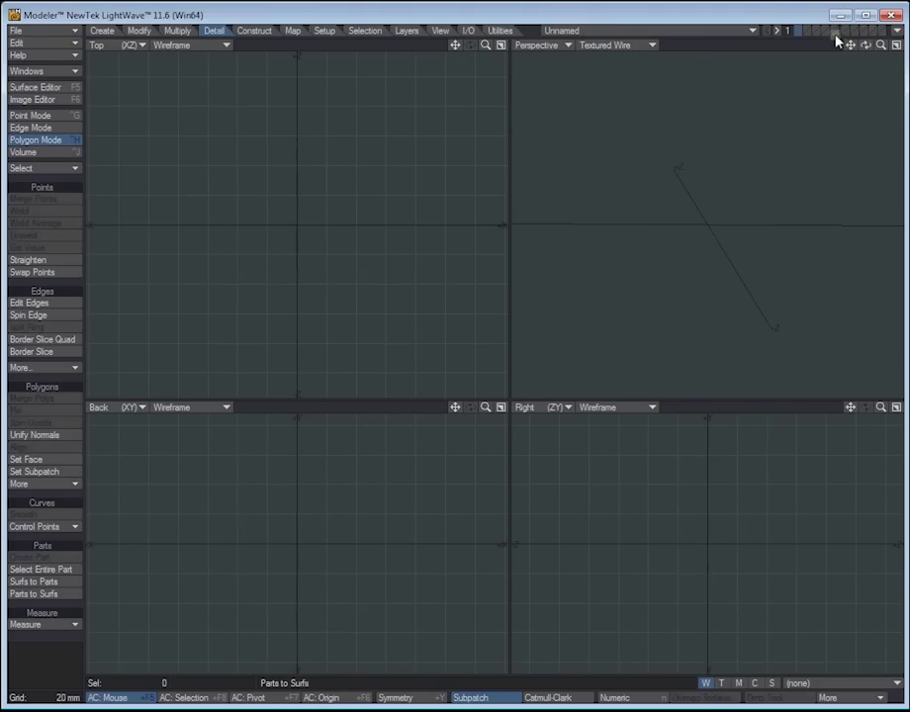
key("ctrl+v")
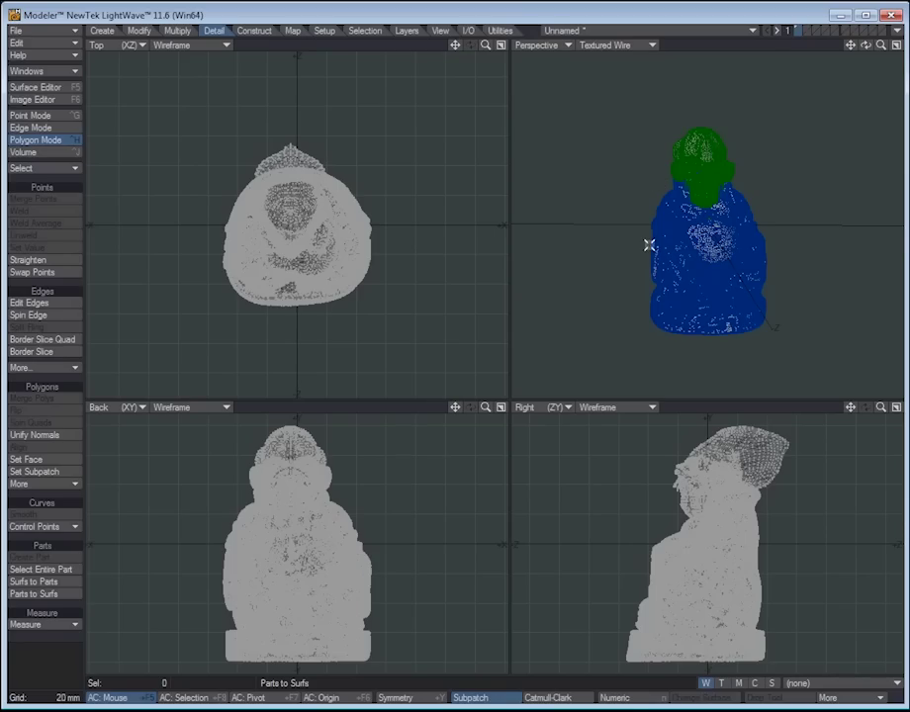
left_click_drag(638, 258, 554, 208, "alt")
Step: Start an STL export, repair the mesh with Triangulate Polys, and cancel the export at the file options
left_click(102, 29)
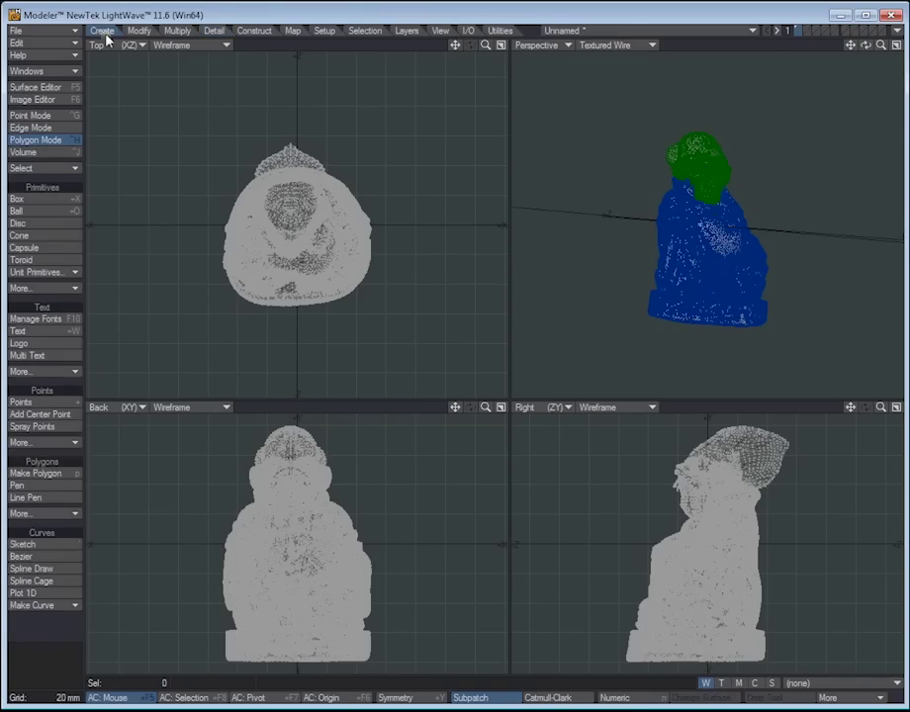
left_click(40, 29)
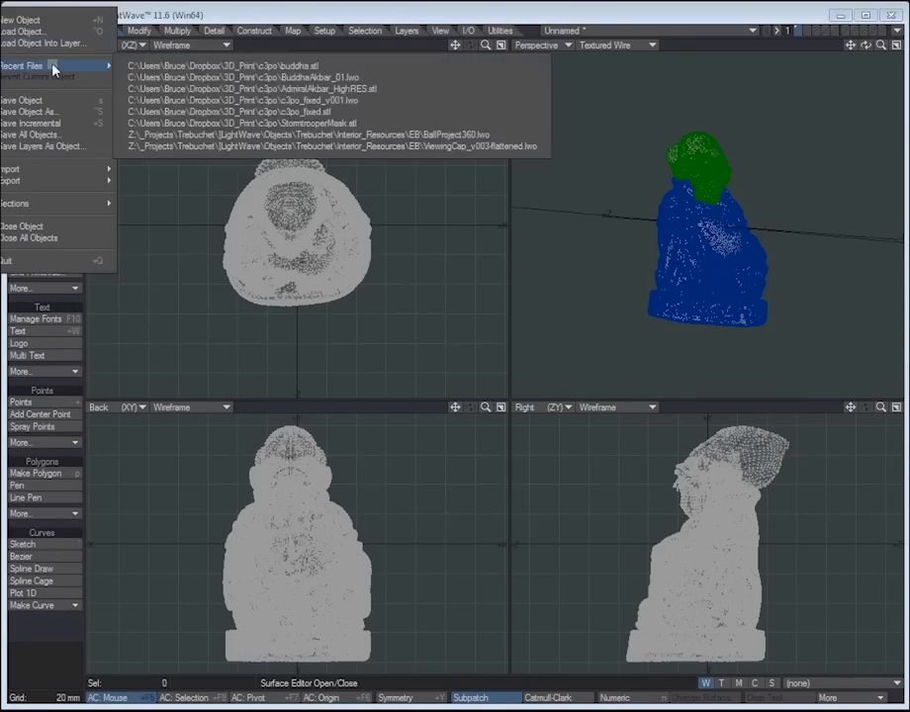
mouse_move(60, 181)
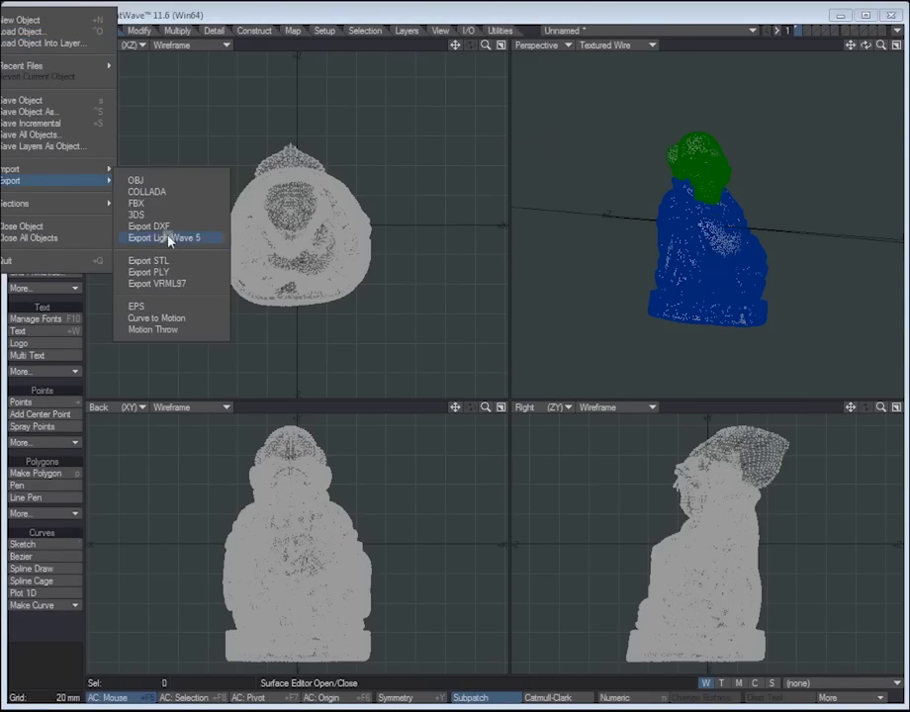
left_click(167, 263)
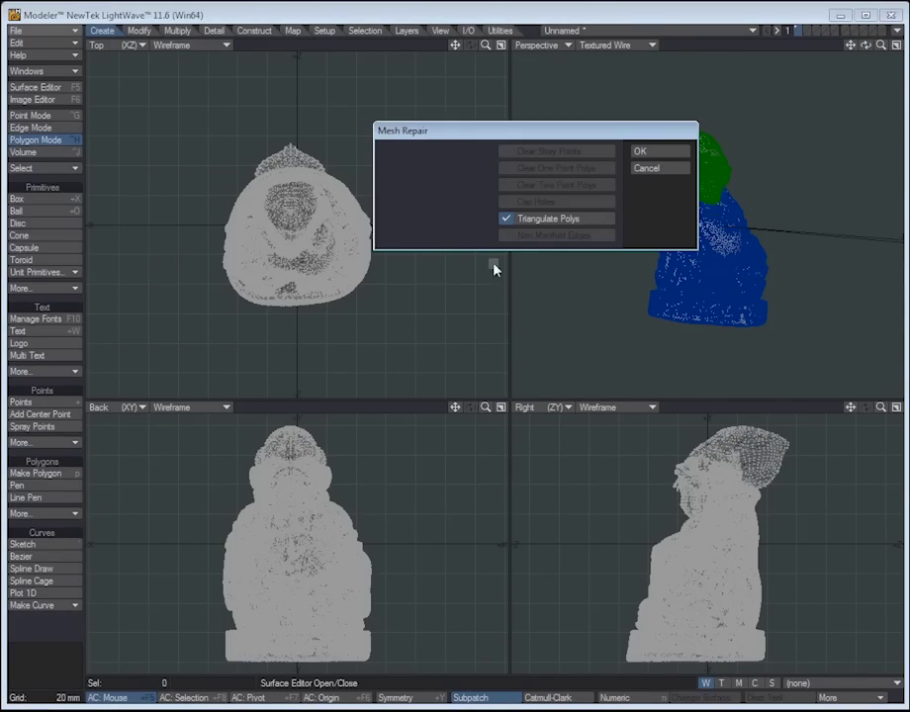
left_click(653, 151)
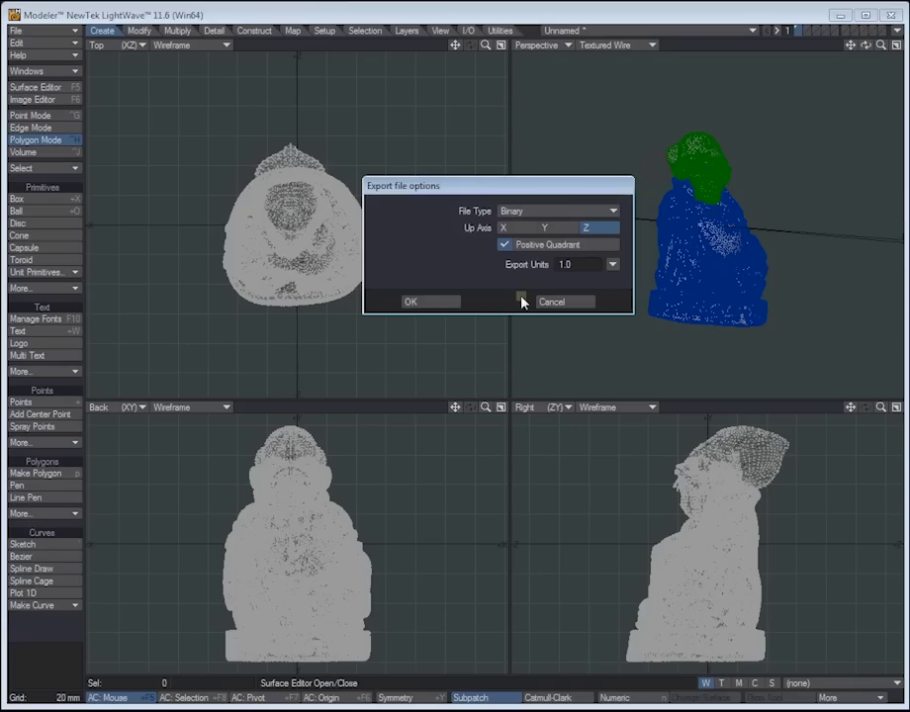
left_click(551, 302)
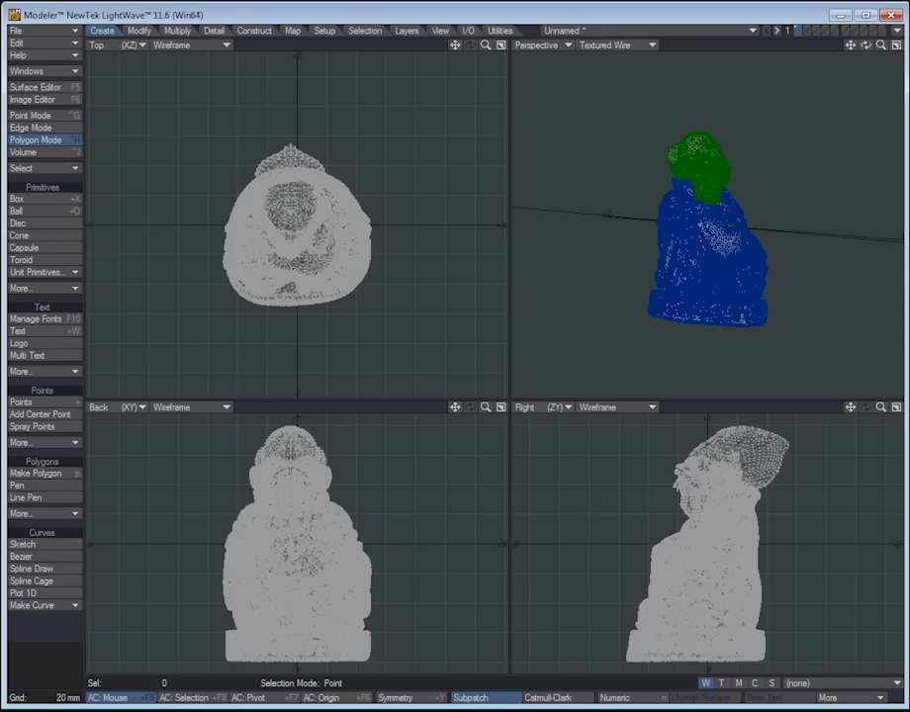
Step: Check the triangulated statue's edge statistics for open or non-manifold edges
left_click(32, 127)
key("w")
key("space")
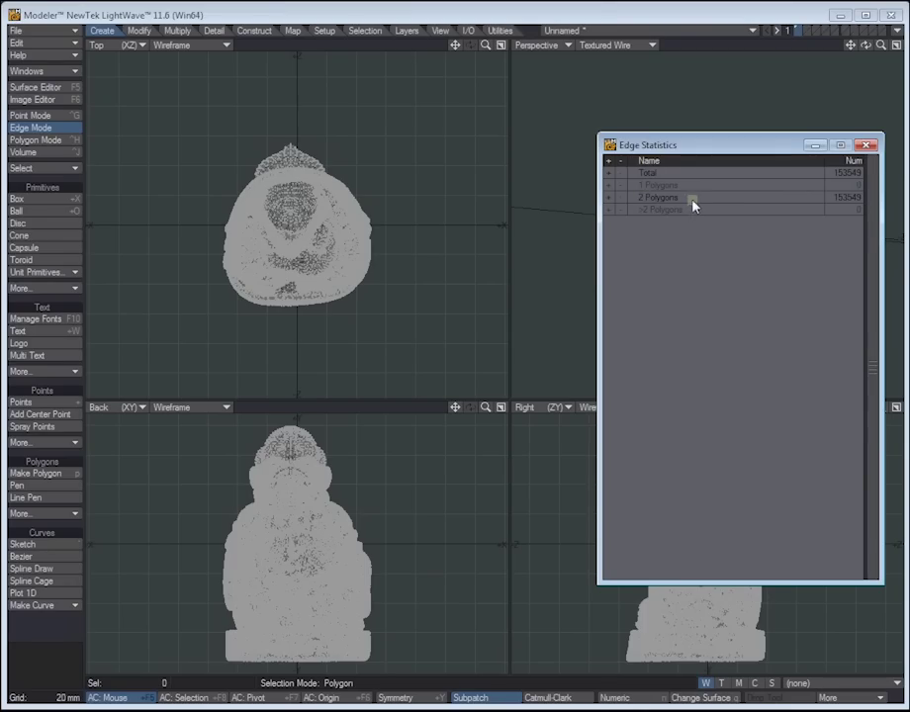
left_click(867, 145)
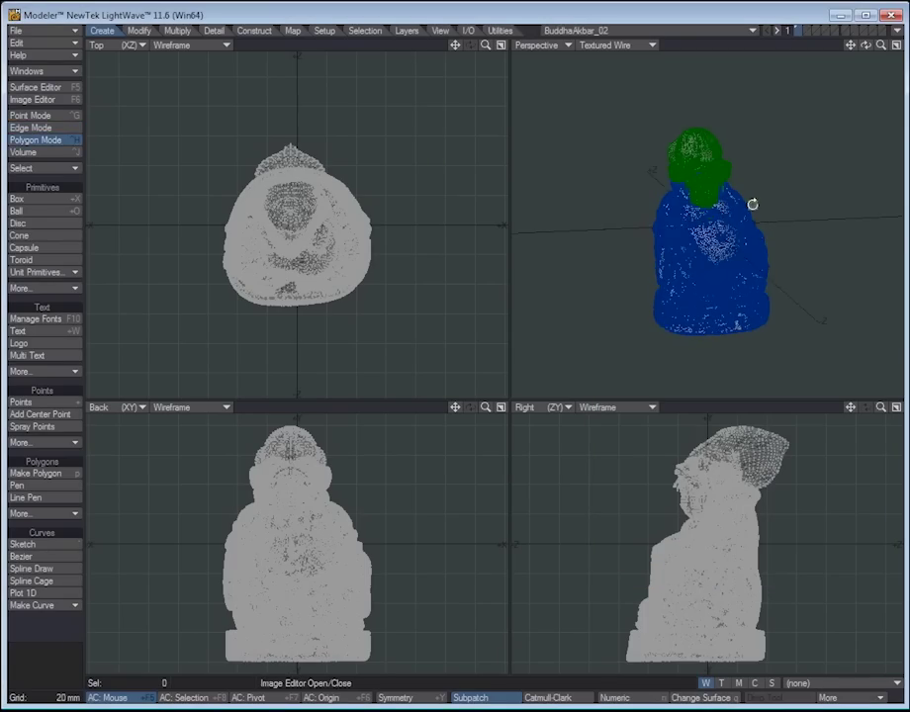
Step: Start an STL export of the BuddhaAkbar_02 object and bring up its export file options
left_click_drag(752, 203, 742, 179, "alt")
left_click(41, 31)
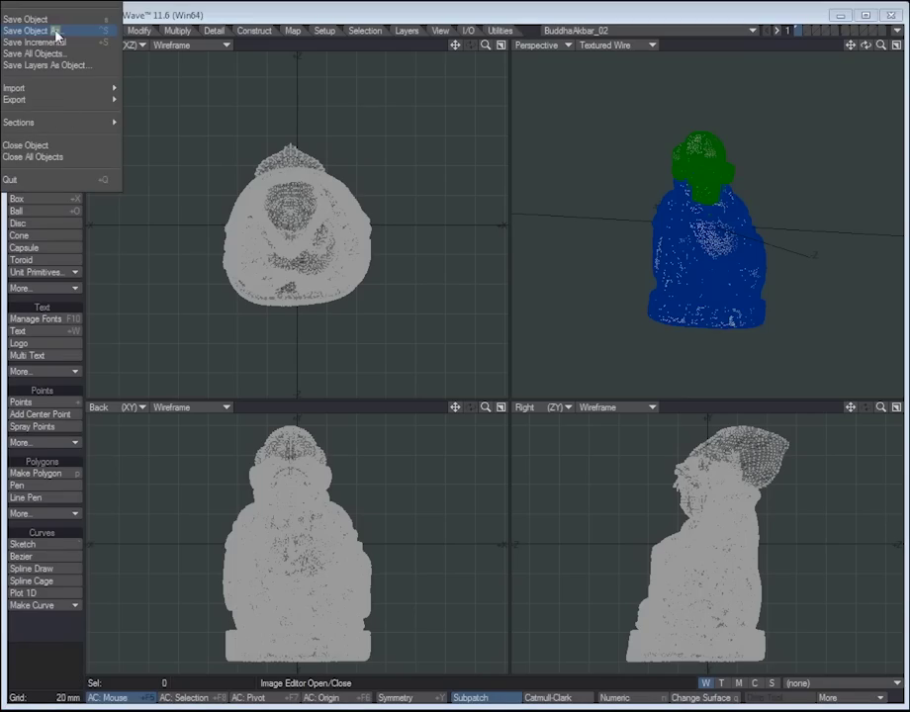
mouse_move(67, 97)
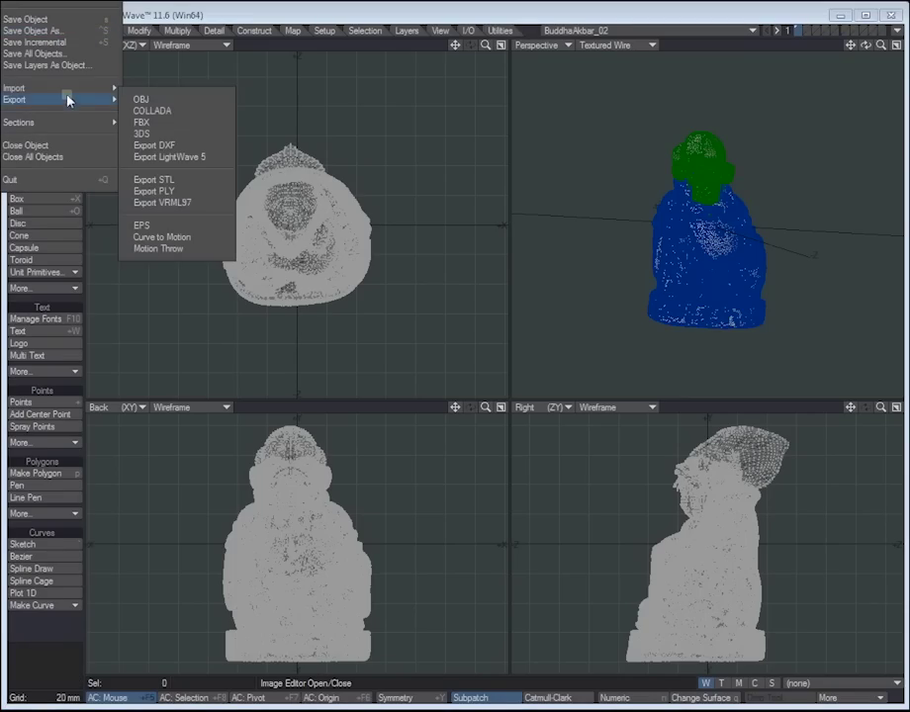
left_click(171, 180)
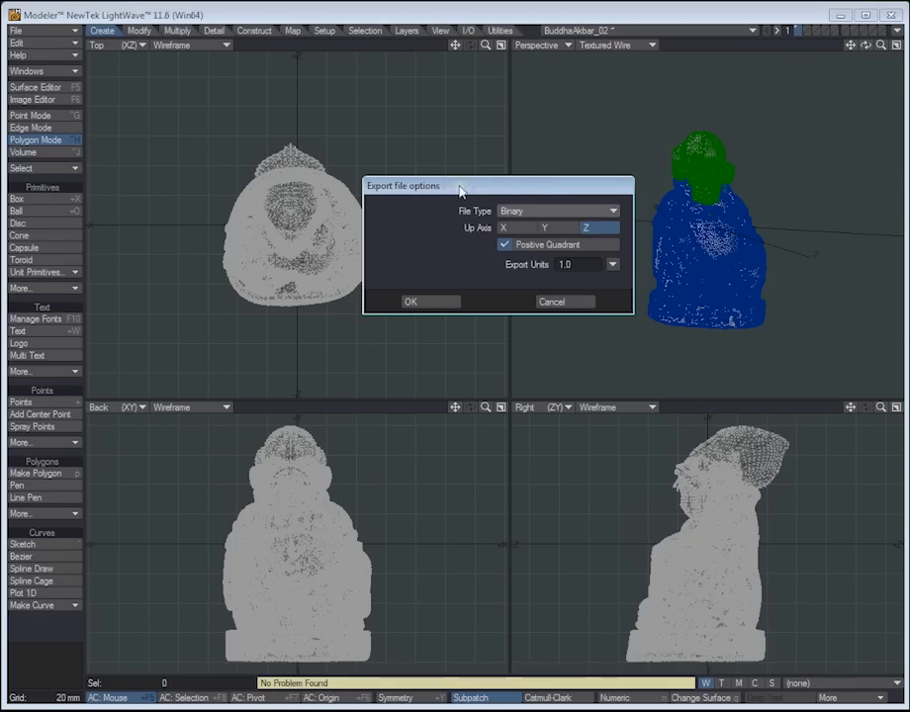
left_click_drag(464, 191, 384, 274)
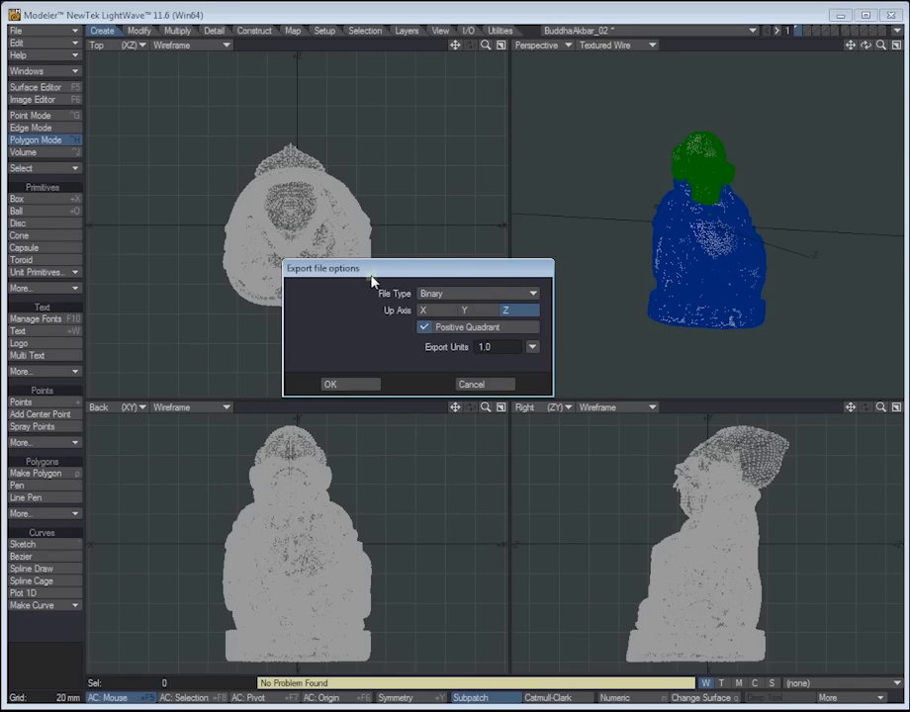
Step: Accept the STL options with Binary file type, Z up axis, Positive Quadrant enabled and export units in mm
left_click(421, 287)
left_click(437, 291)
left_click(469, 313)
left_click(521, 311)
left_click(449, 330)
left_click(445, 330)
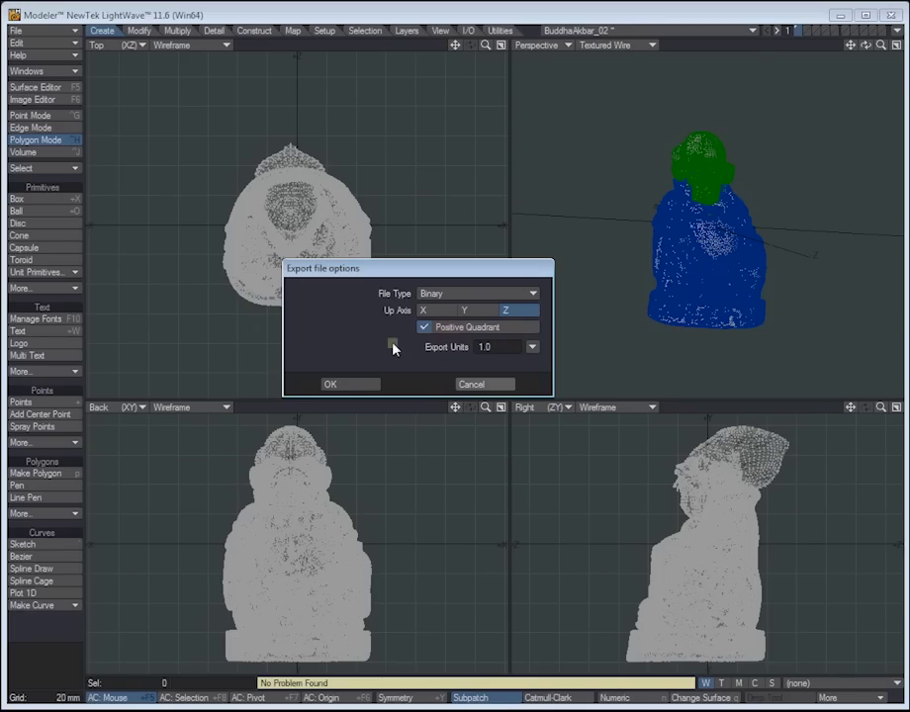
left_click(534, 347)
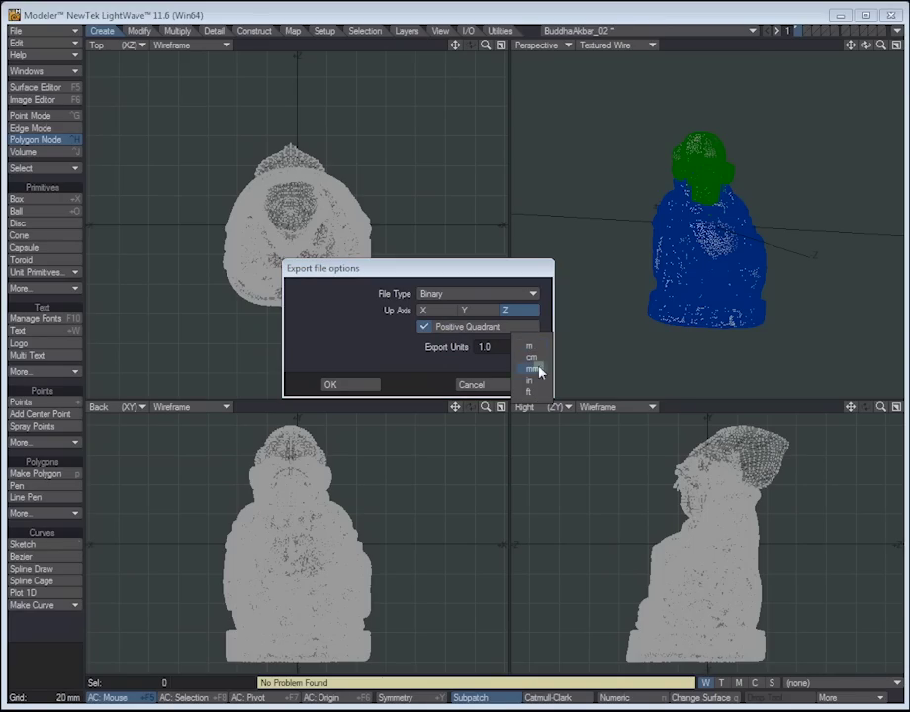
left_click(532, 368)
left_click(348, 382)
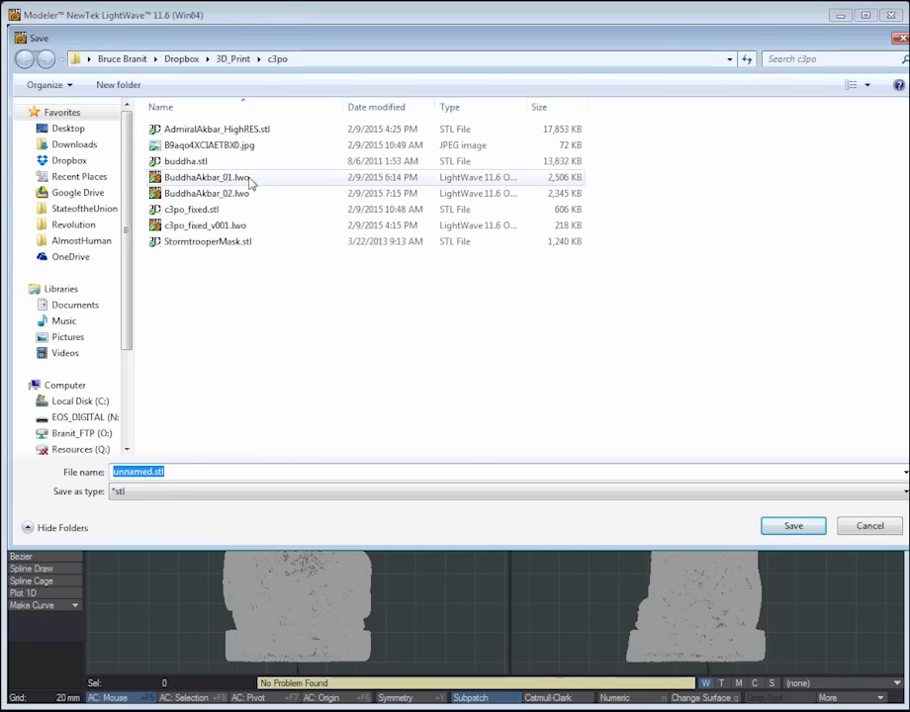
Step: Save the exported file as BuddhaAkbar_02.stl in the c3po folder
left_click(182, 194)
left_click(206, 472)
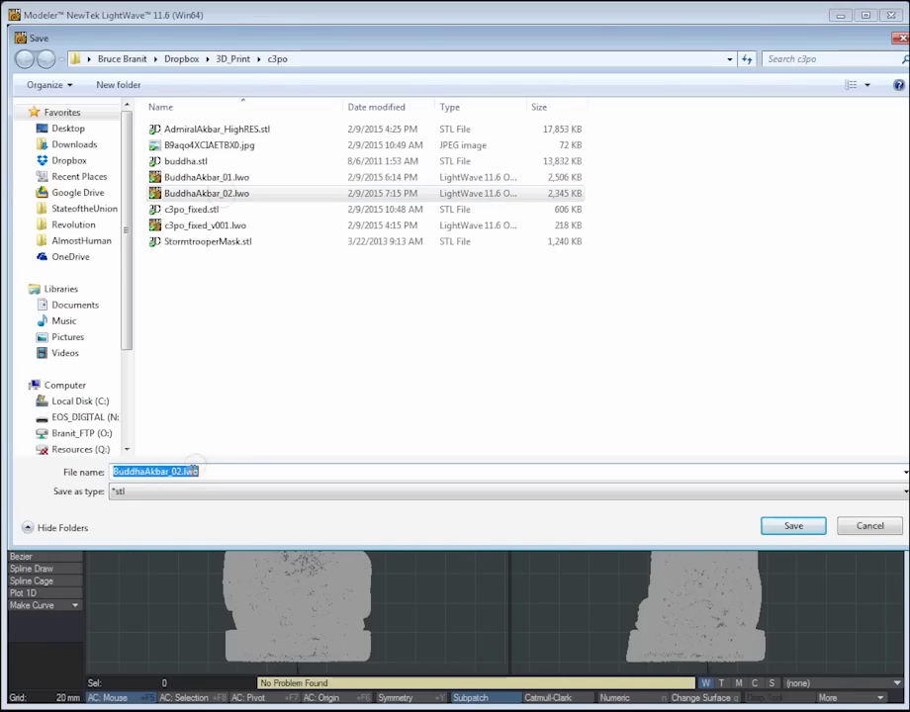
left_click_drag(217, 474, 187, 484)
type("stl")
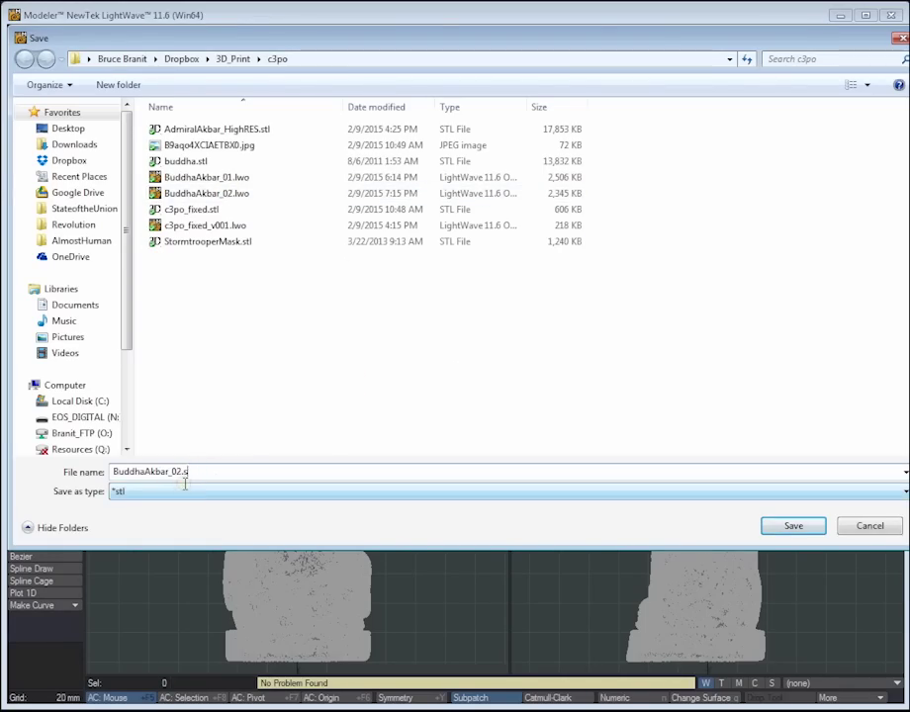
left_click(791, 527)
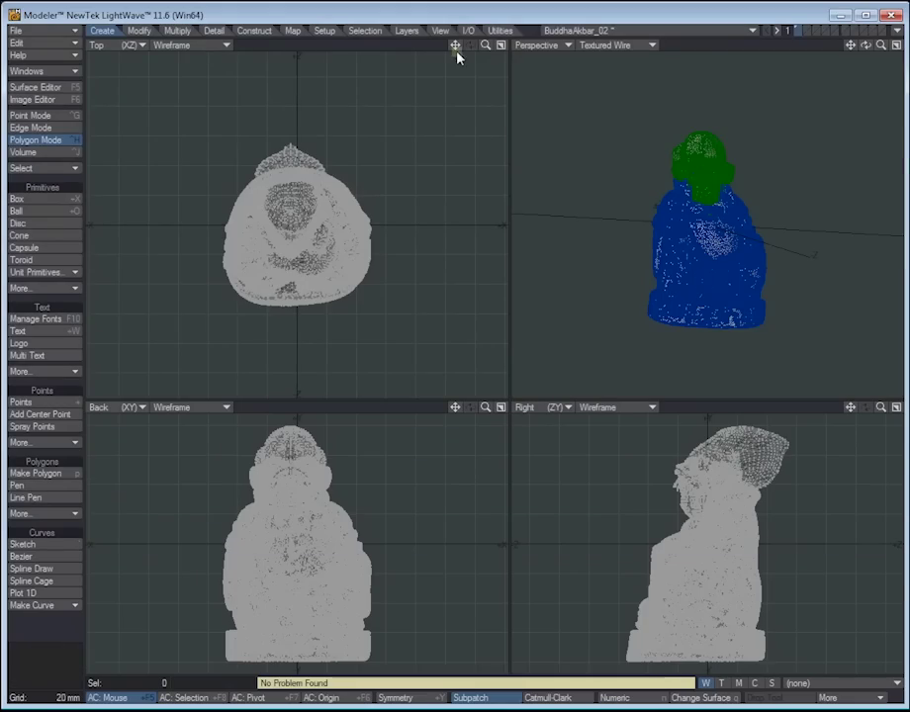
Step: Switch to the Afinia 3D print software and open BuddhaAkbar_02.stl from the c3po folder
left_click(16, 198)
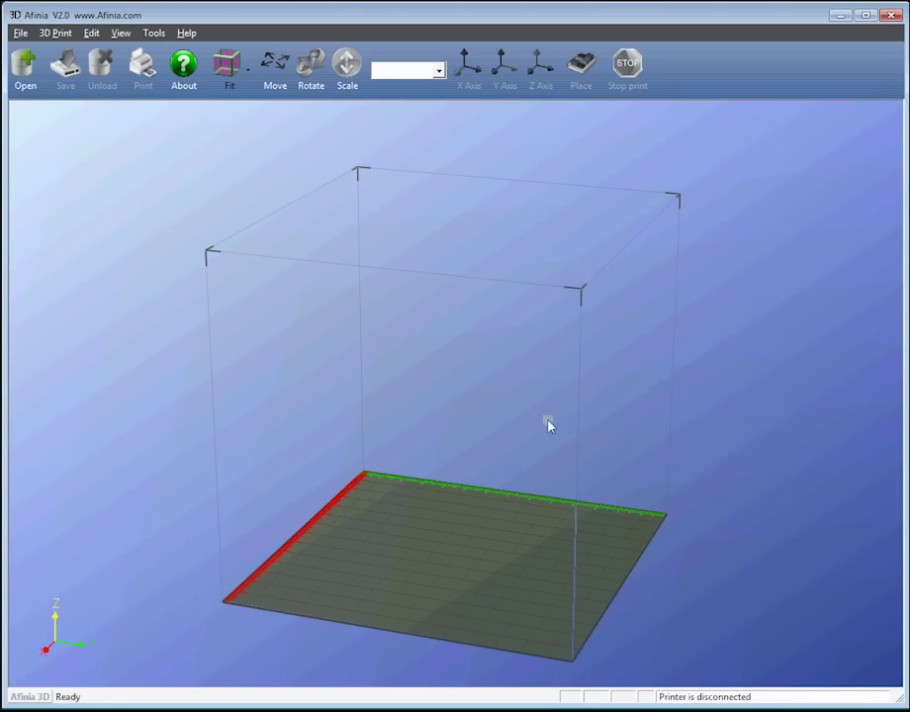
left_click_drag(681, 395, 614, 362)
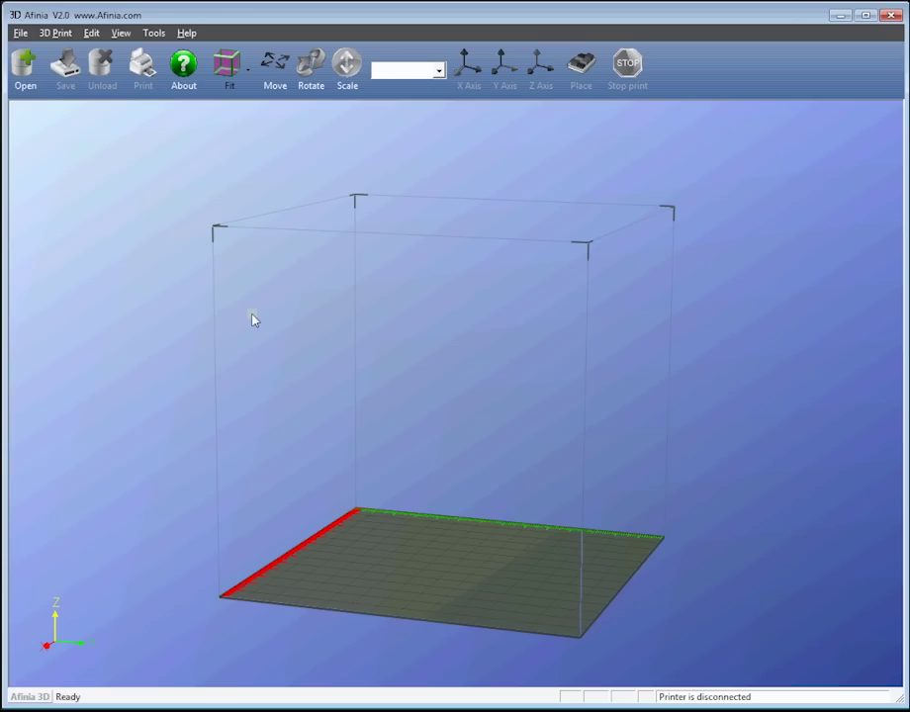
left_click(25, 66)
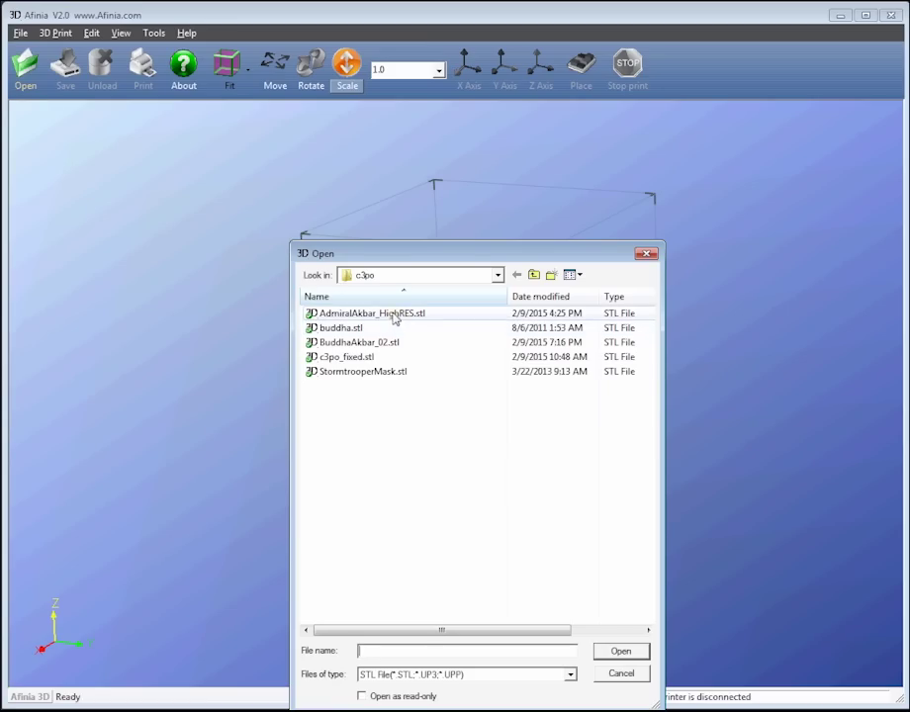
left_click(388, 343)
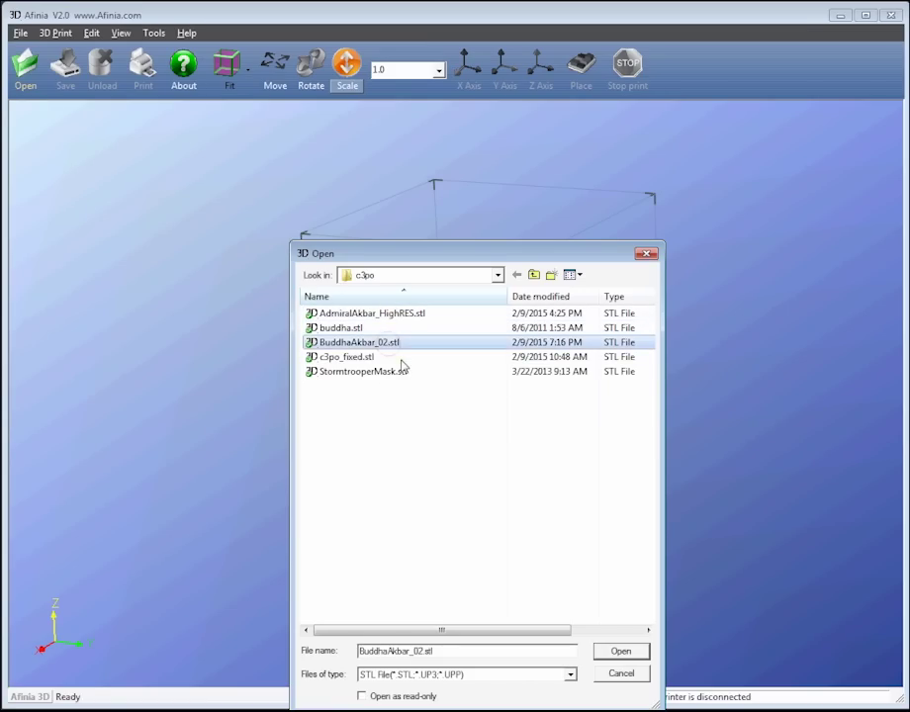
left_click(623, 653)
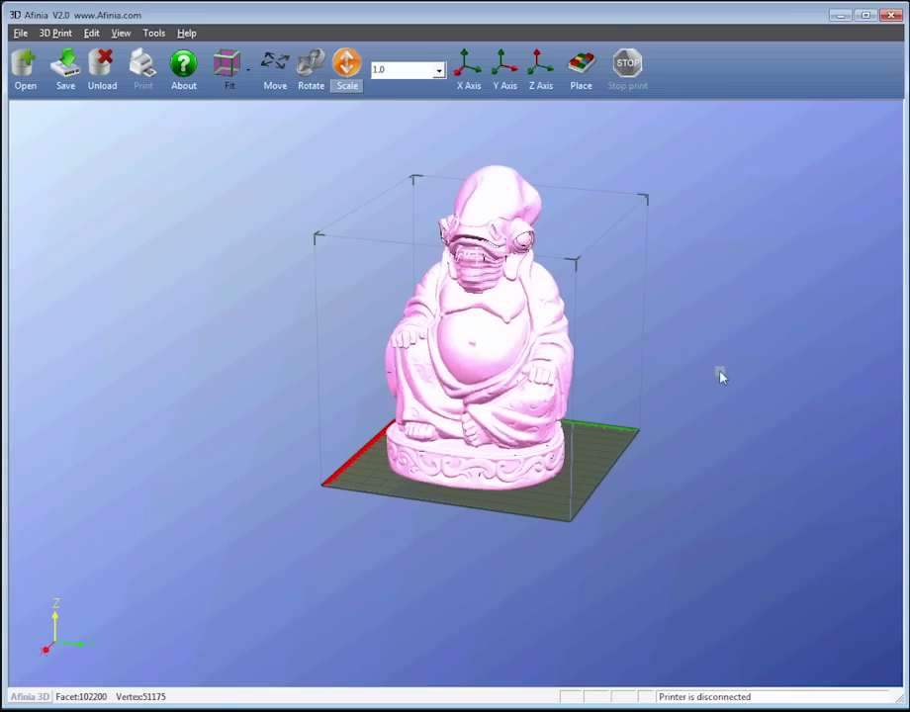
Step: Scale the statue by a factor of .75 and auto-place it on the build platform
left_click_drag(630, 538, 717, 397)
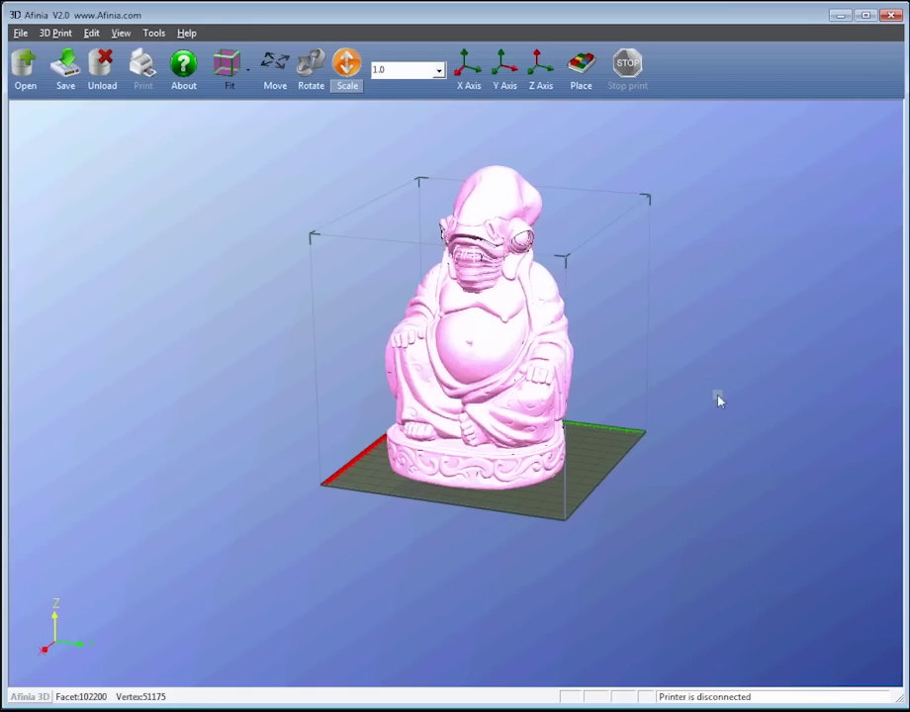
left_click(439, 71)
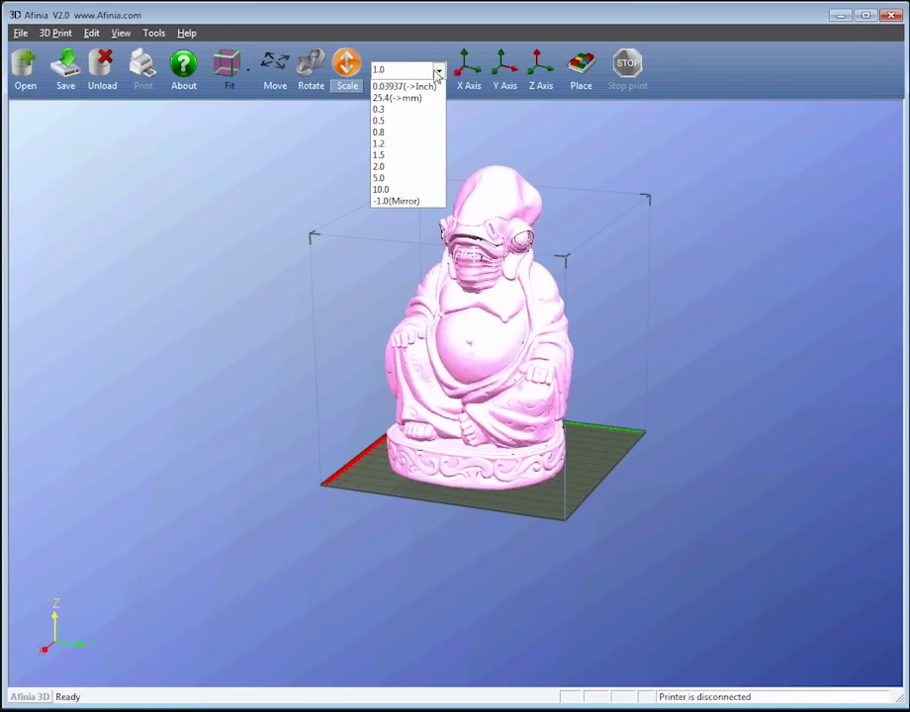
left_click(439, 71)
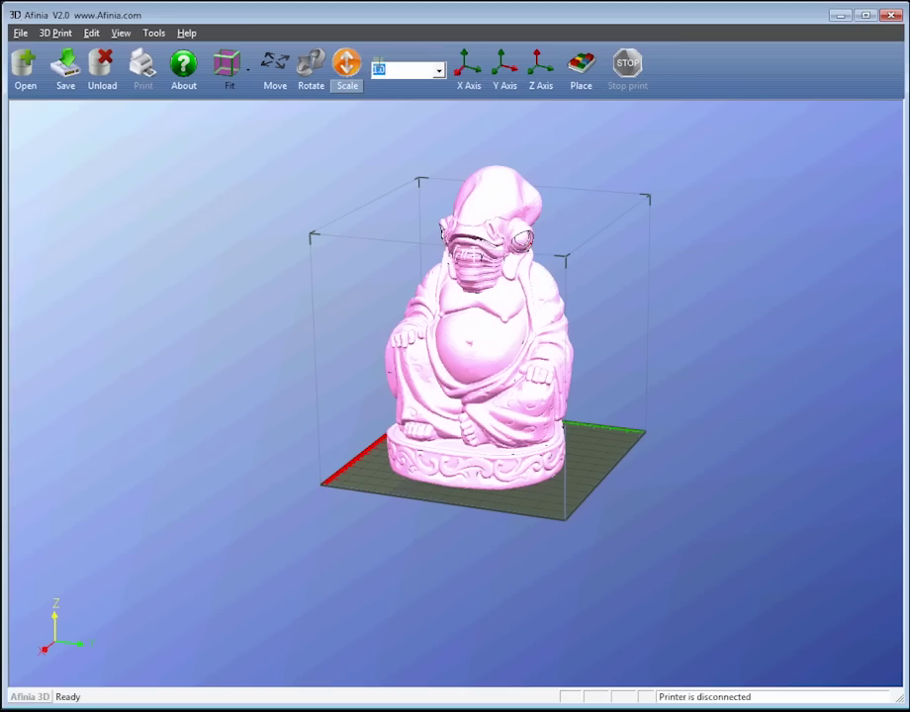
type(".75")
left_click(347, 85)
left_click(581, 69)
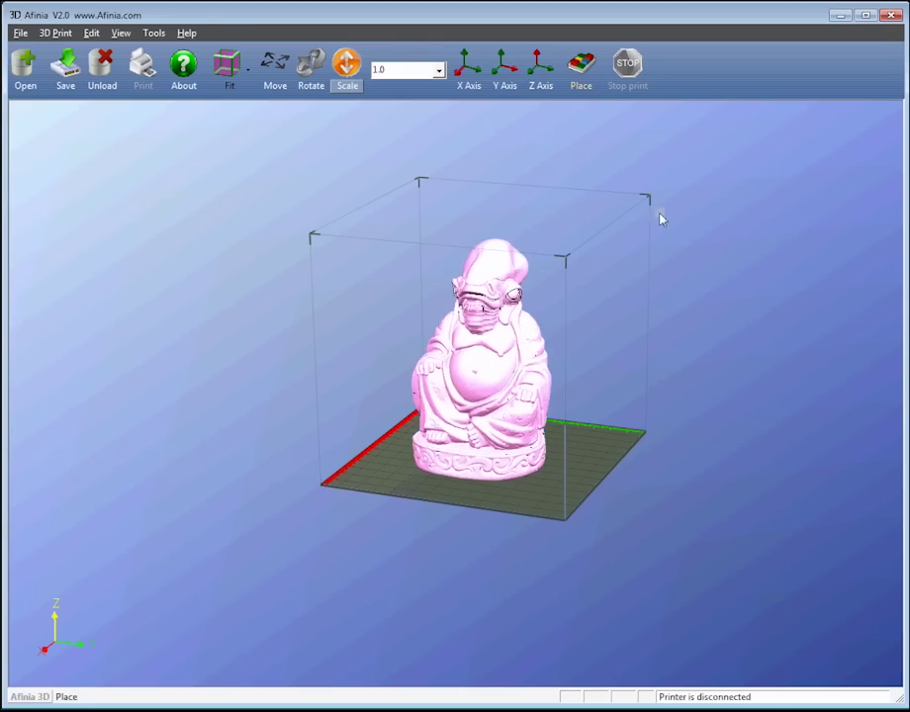
left_click_drag(722, 431, 676, 457)
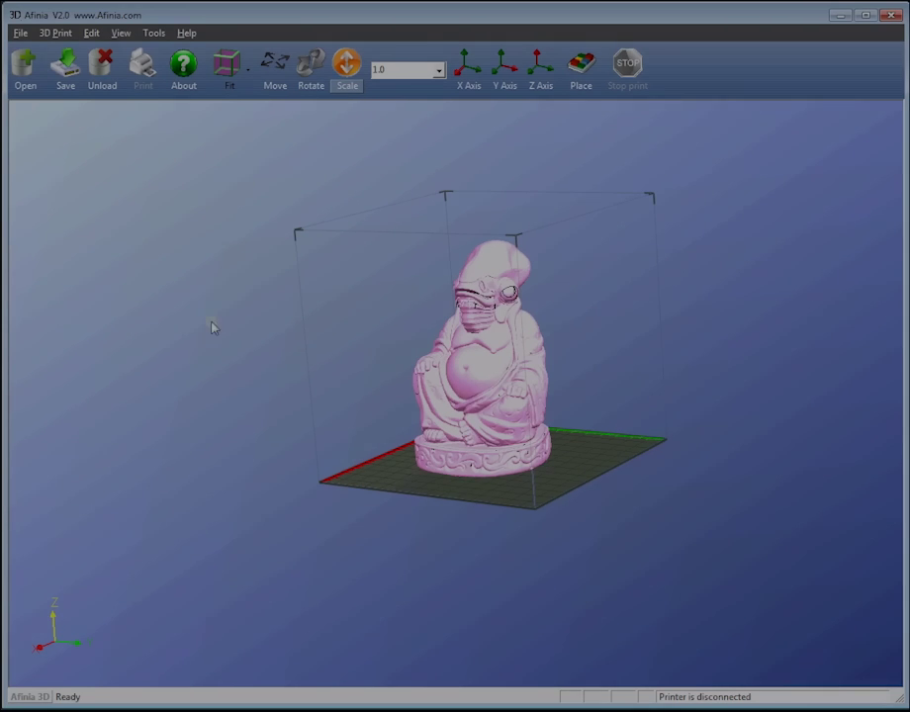